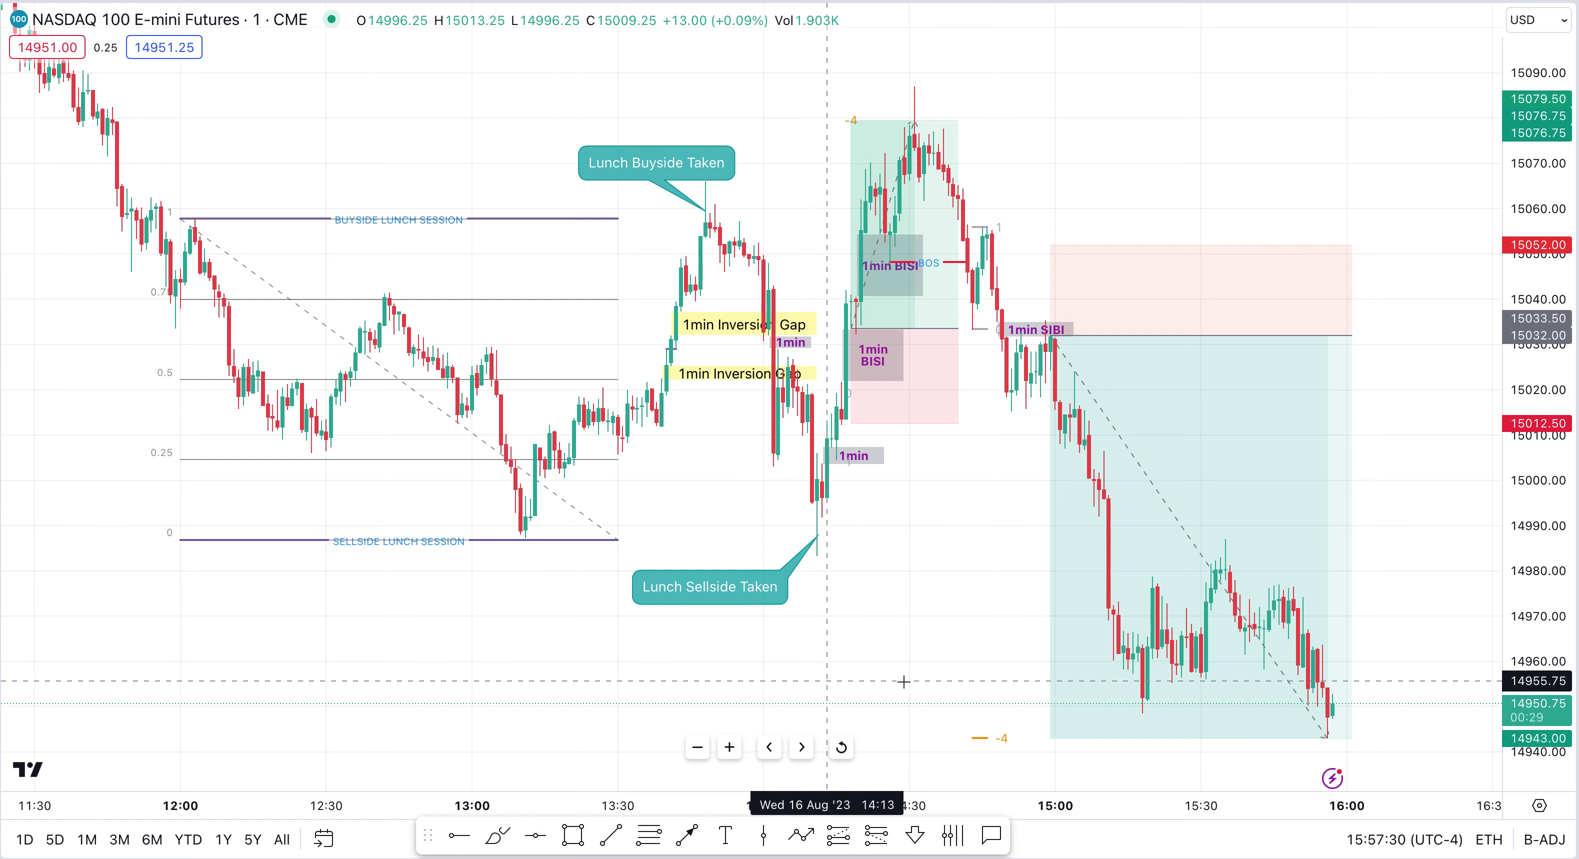
- Examine the lunch session range and the buyside and sellside sweeps that follow it on the 1-minute chart
left_click_drag(1553, 417, 1552, 467)
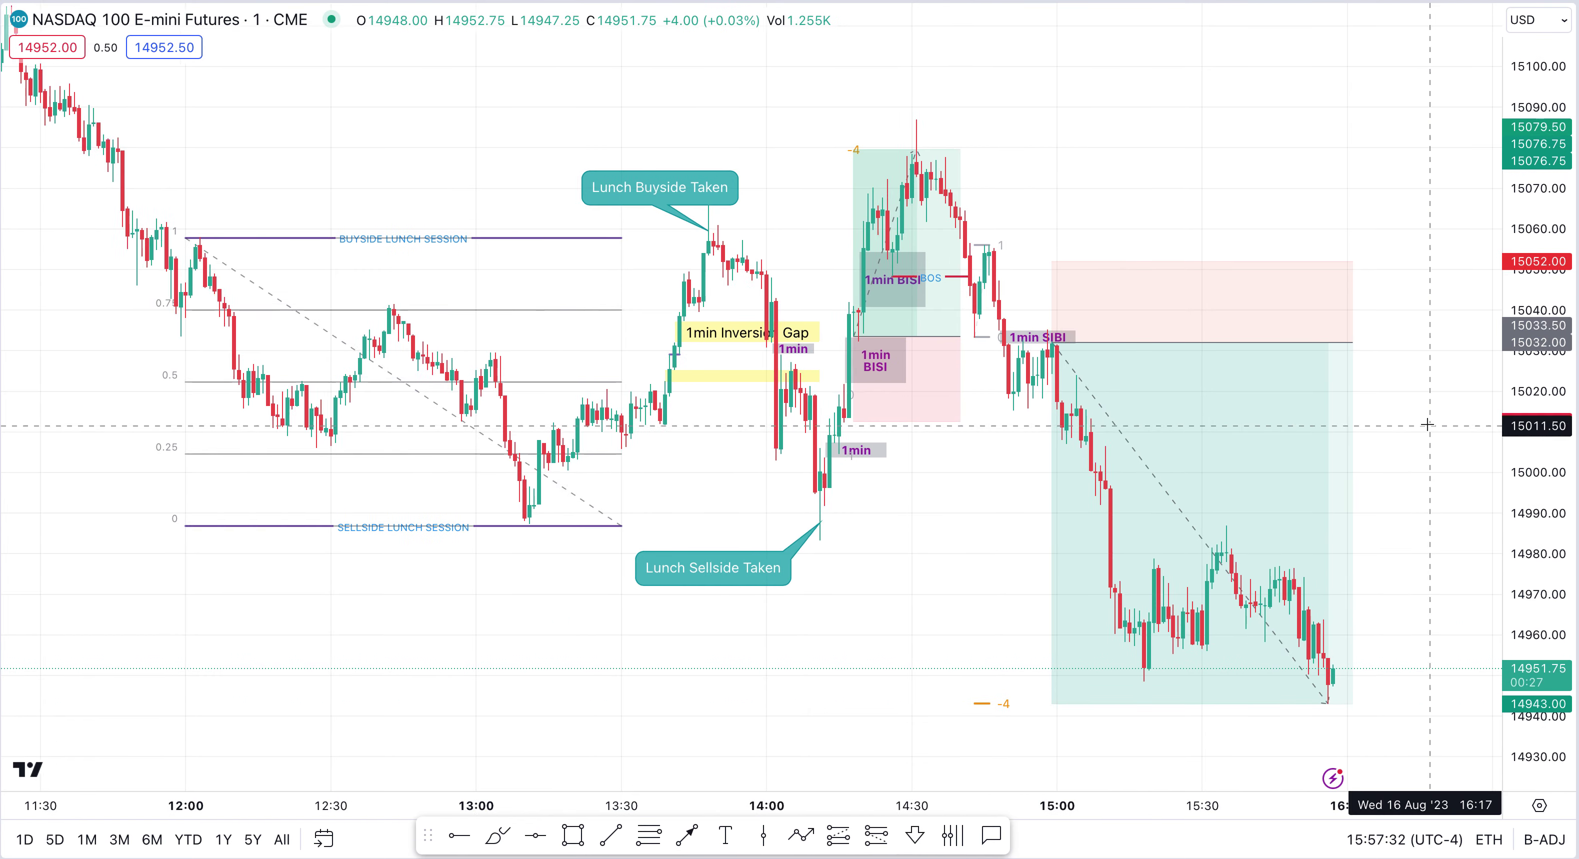
scroll(1428, 423, "down", 2)
left_click_drag(1031, 552, 1019, 629)
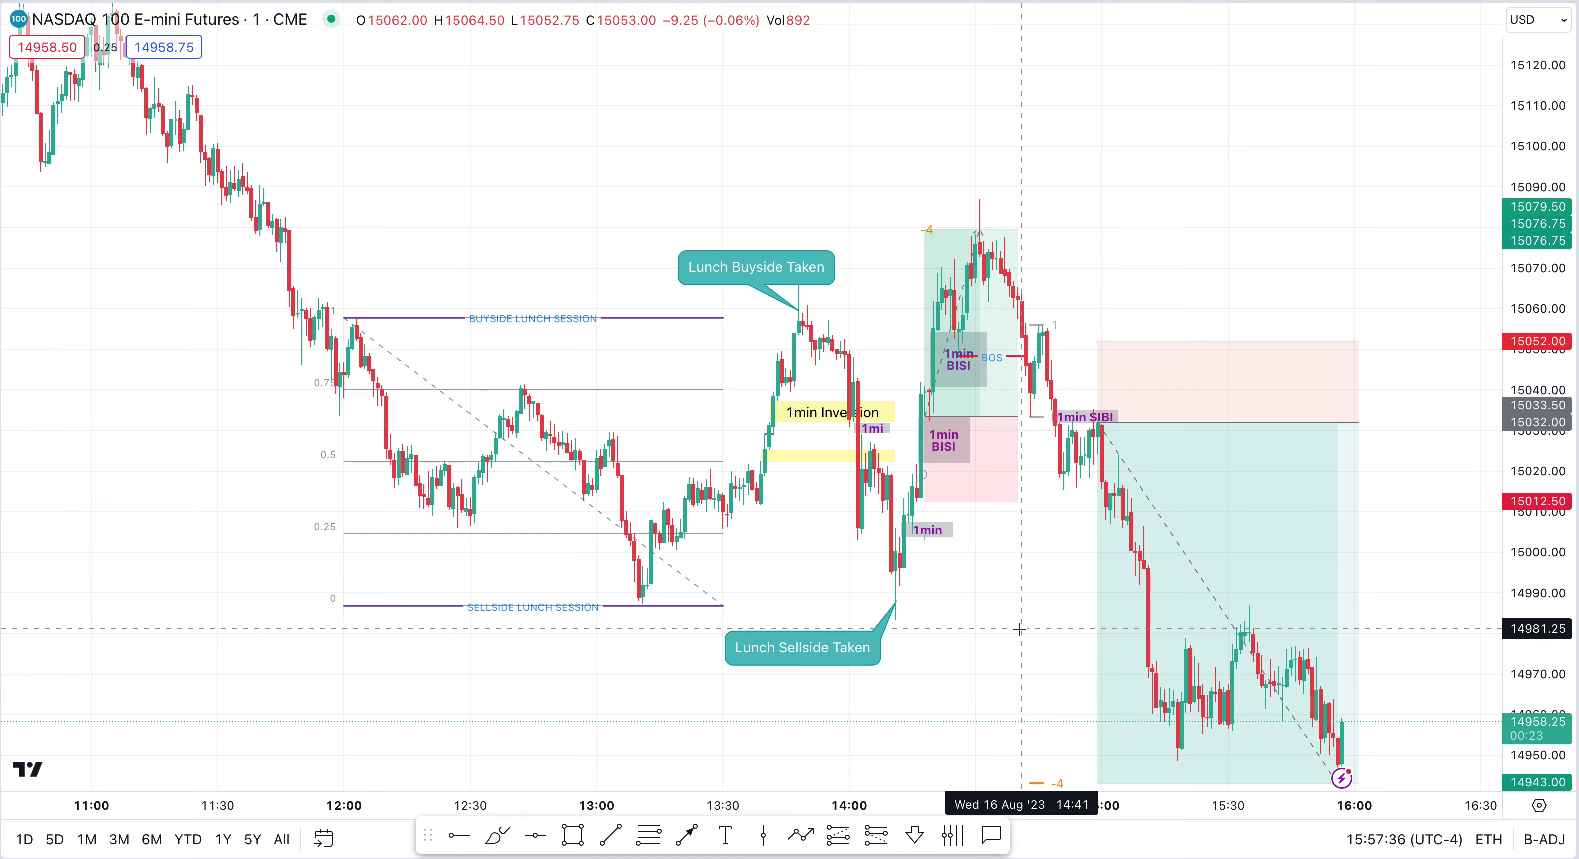
scroll(1020, 631, "up", 3)
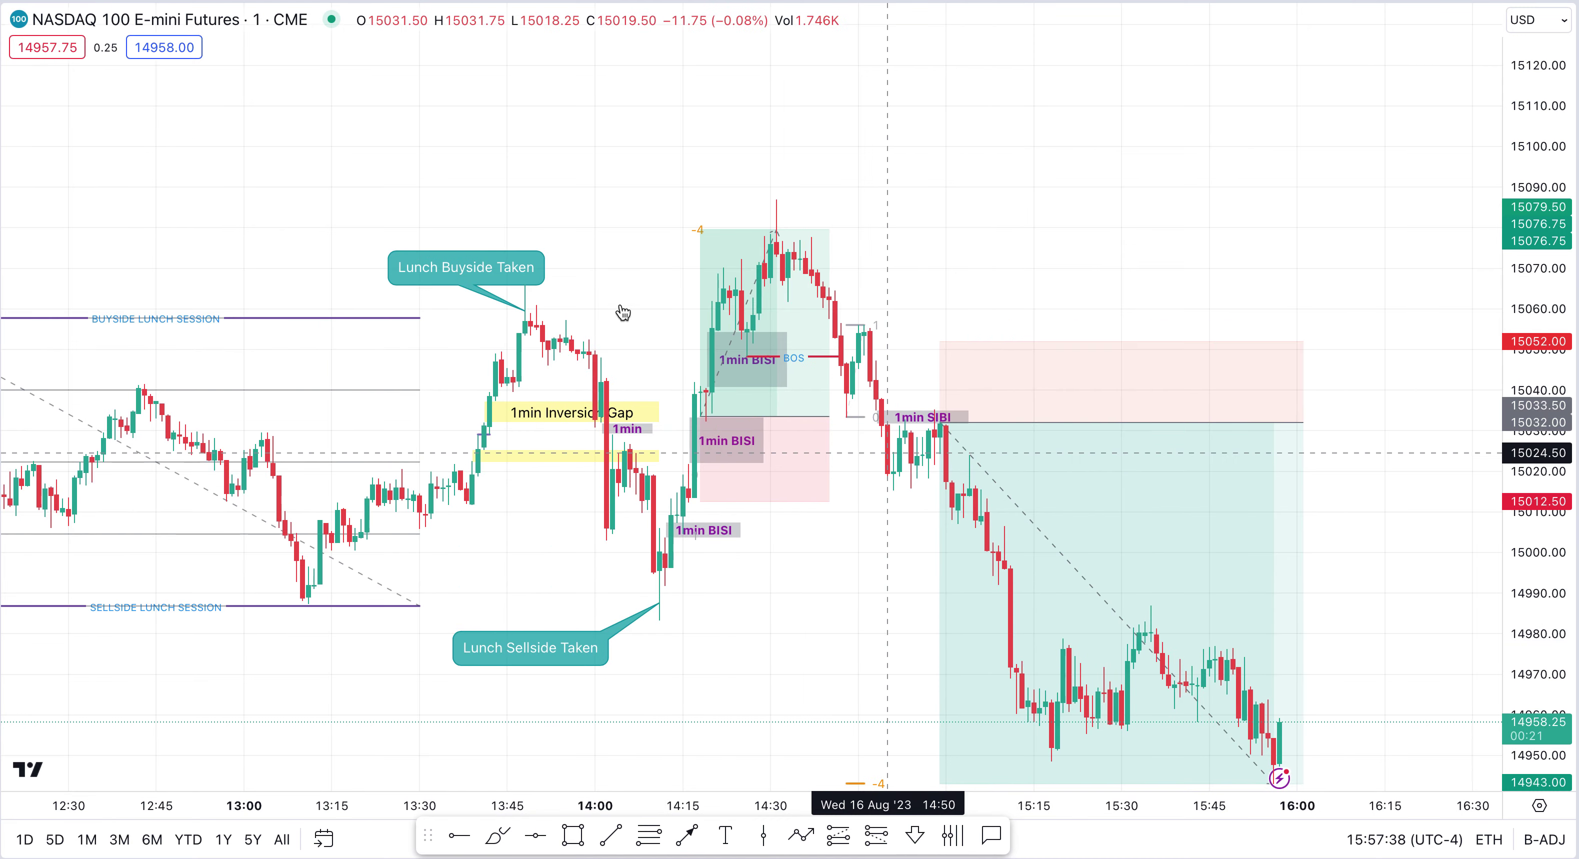
left_click_drag(771, 255, 1234, 186)
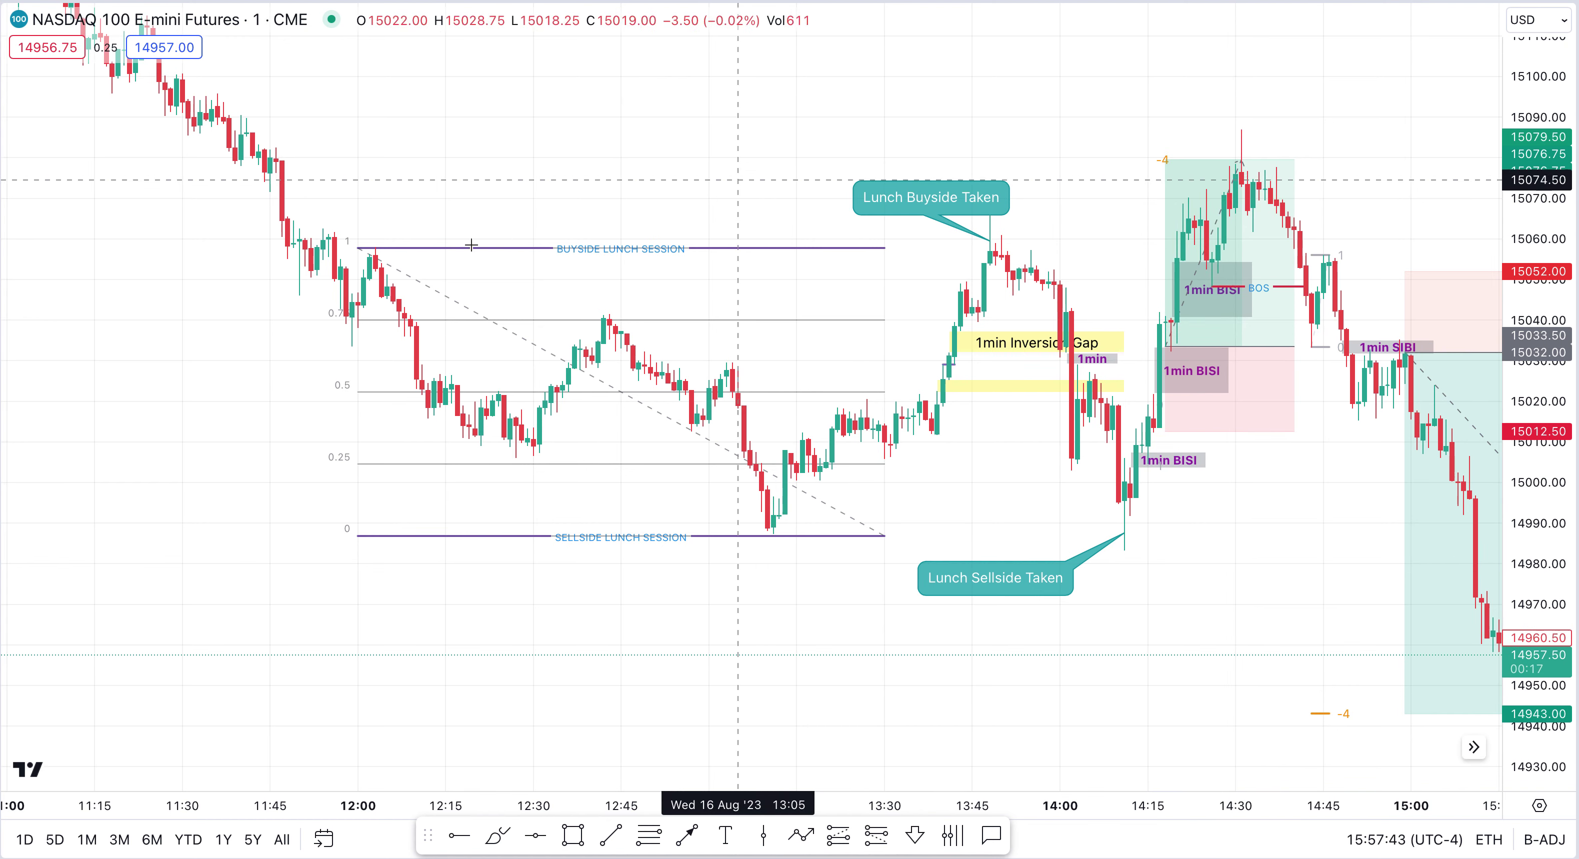
left_click(732, 249)
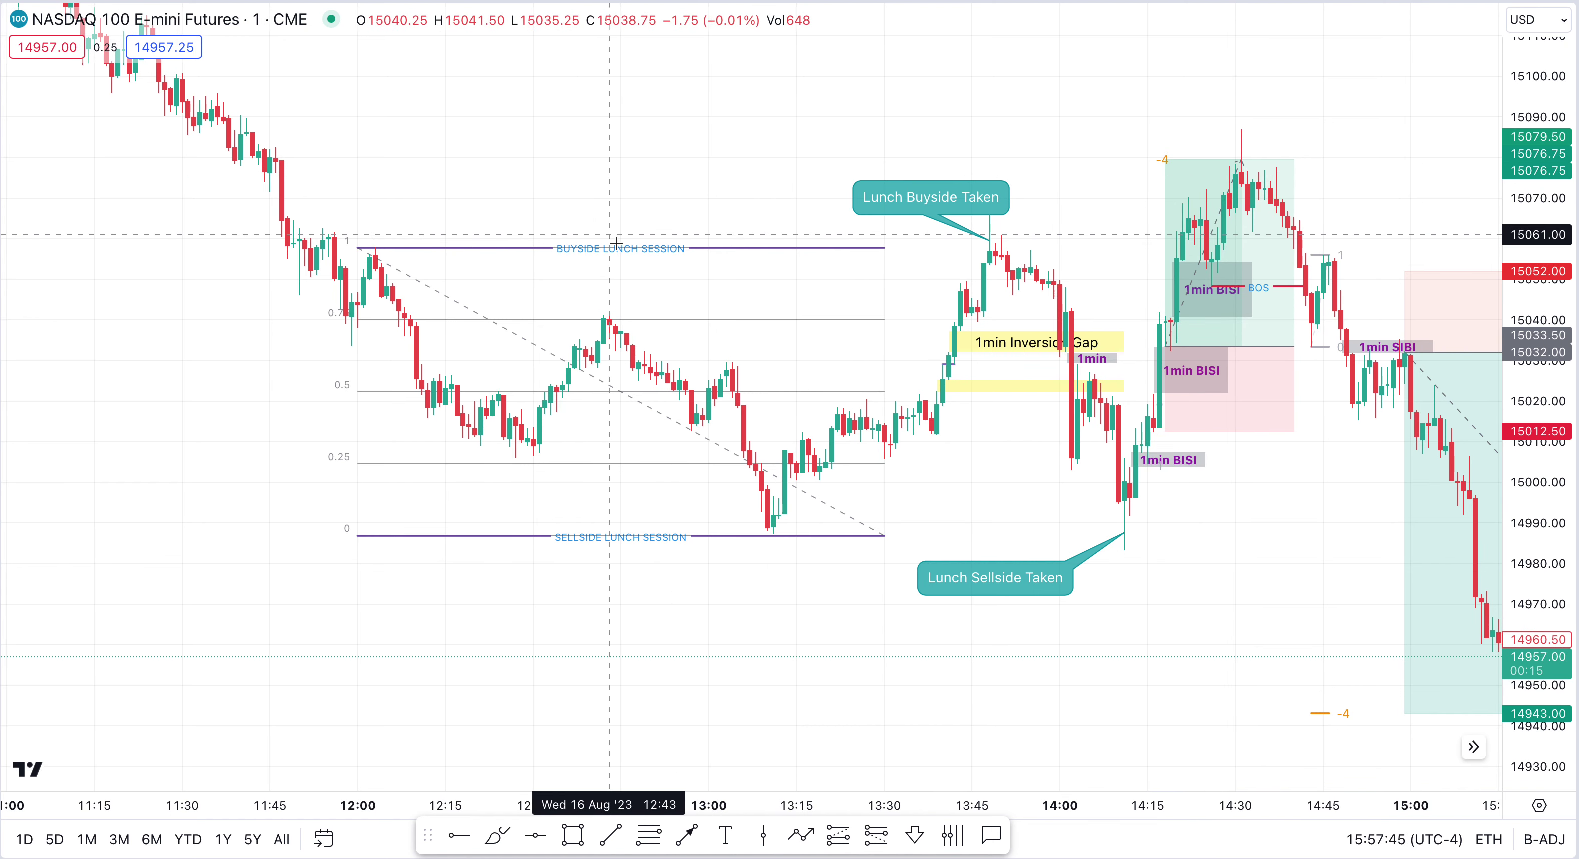
left_click(881, 331)
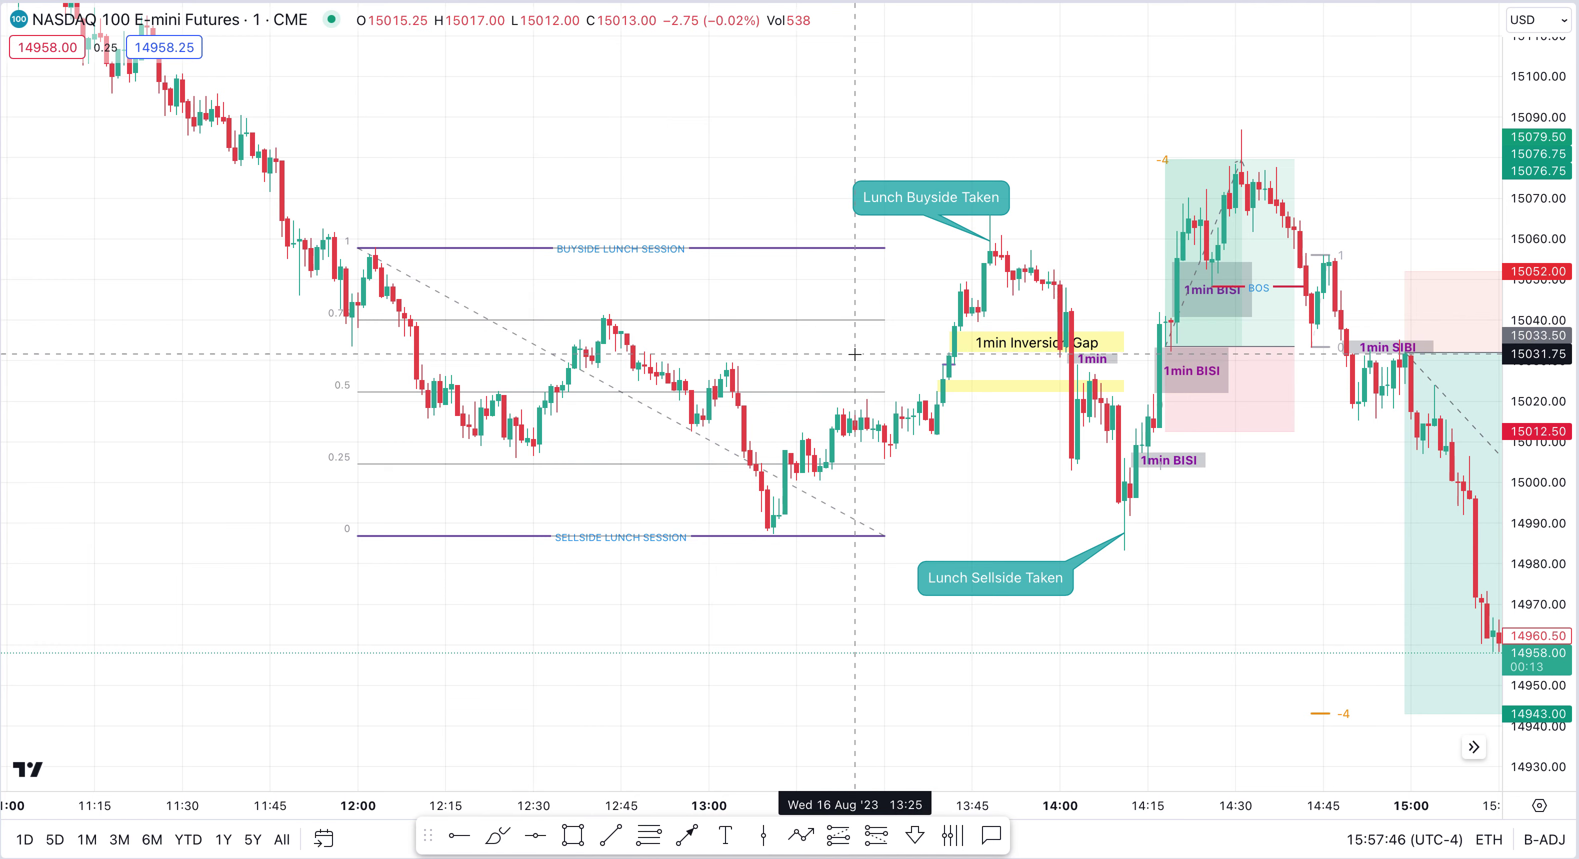
left_click_drag(827, 361, 768, 370)
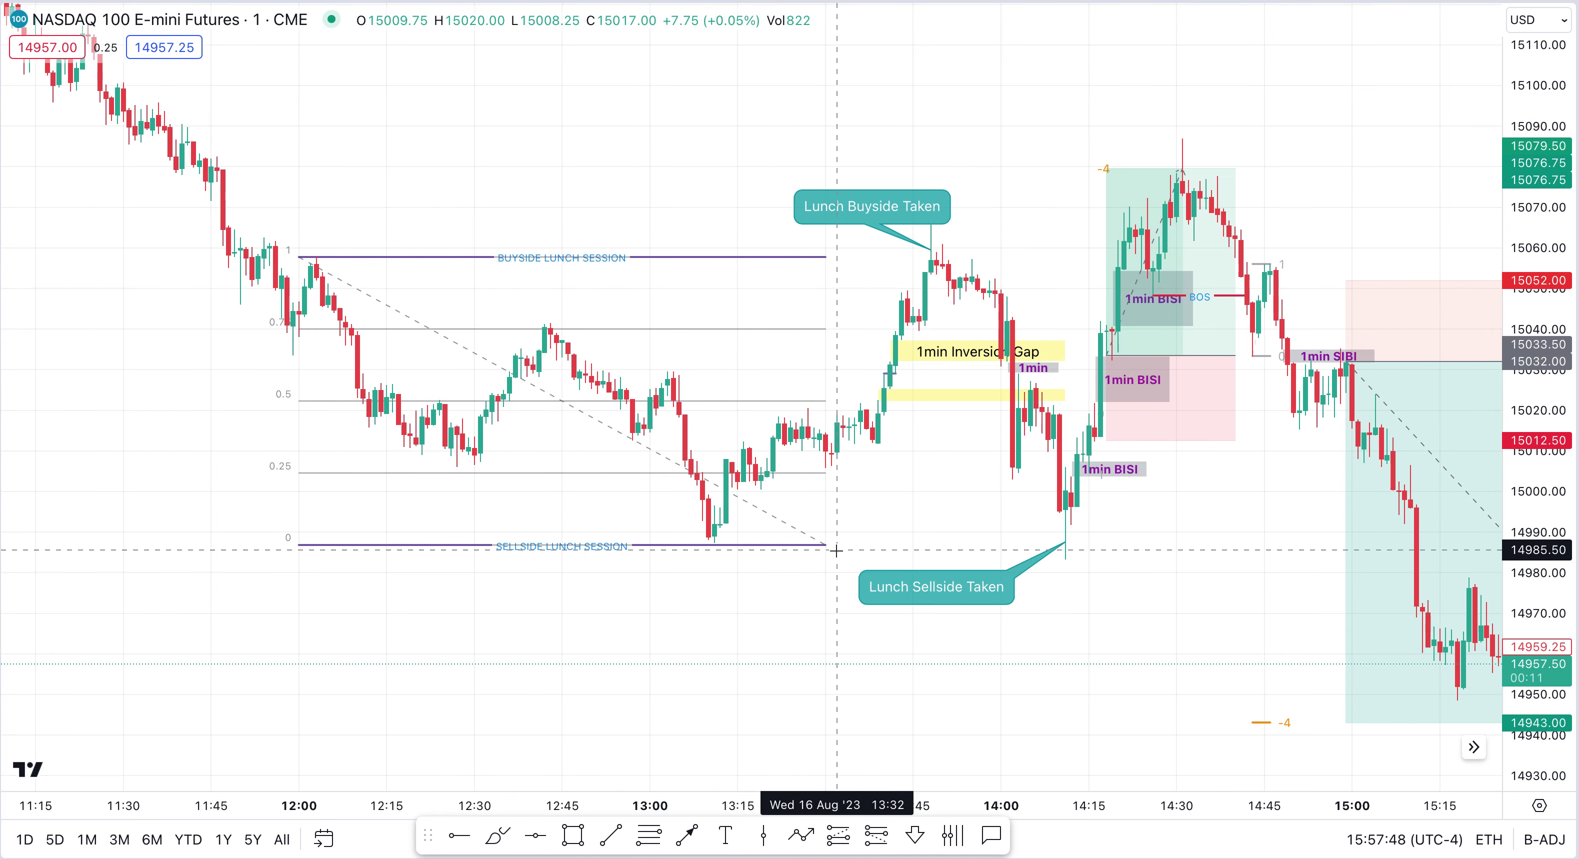
left_click_drag(917, 546, 914, 576)
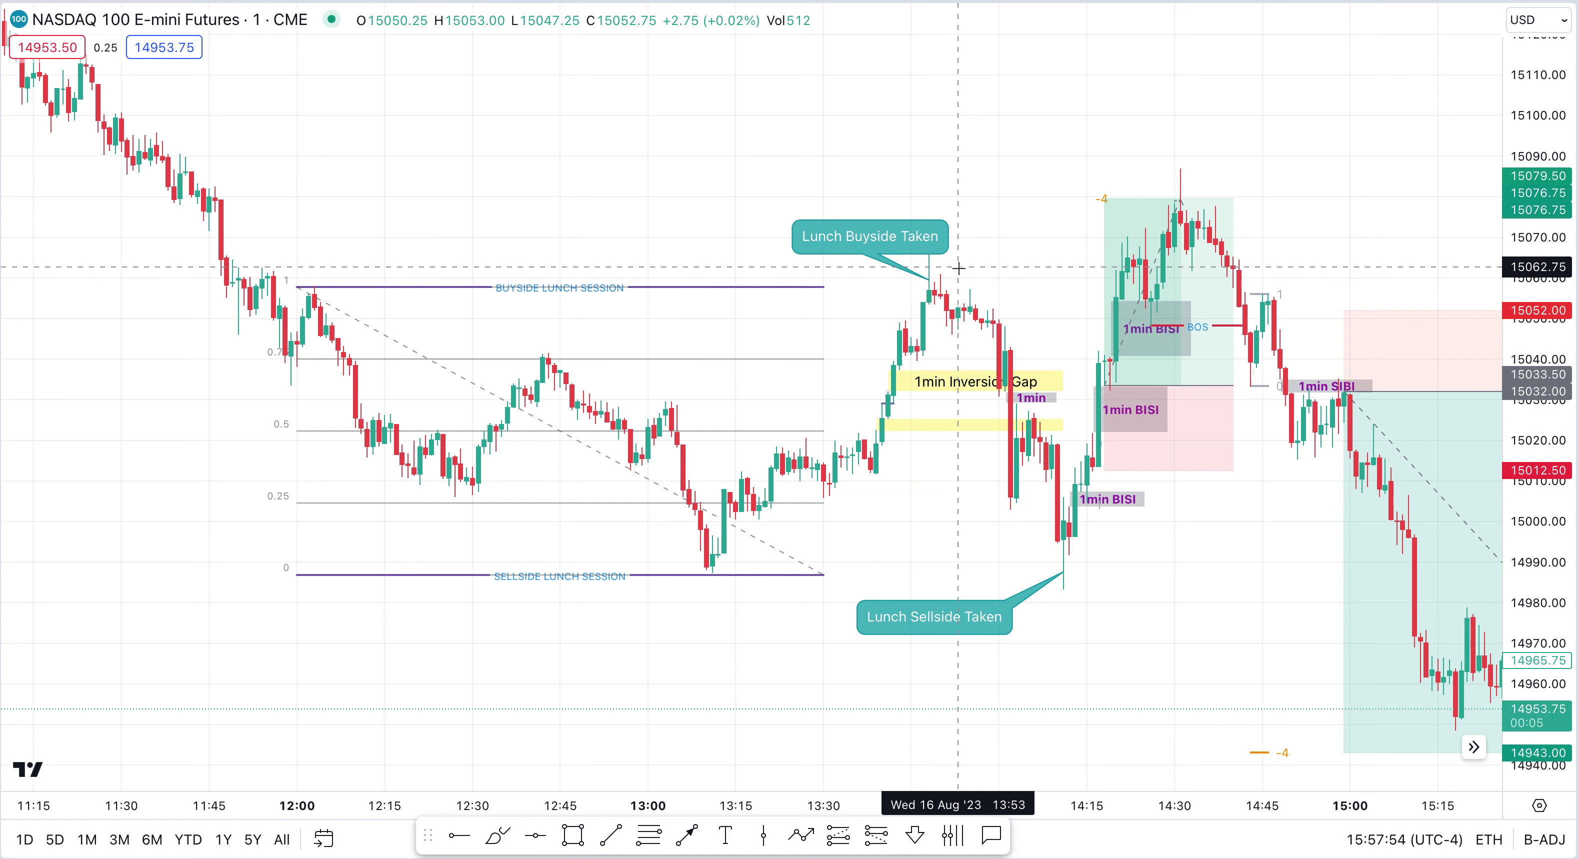
left_click_drag(1531, 509, 1531, 263)
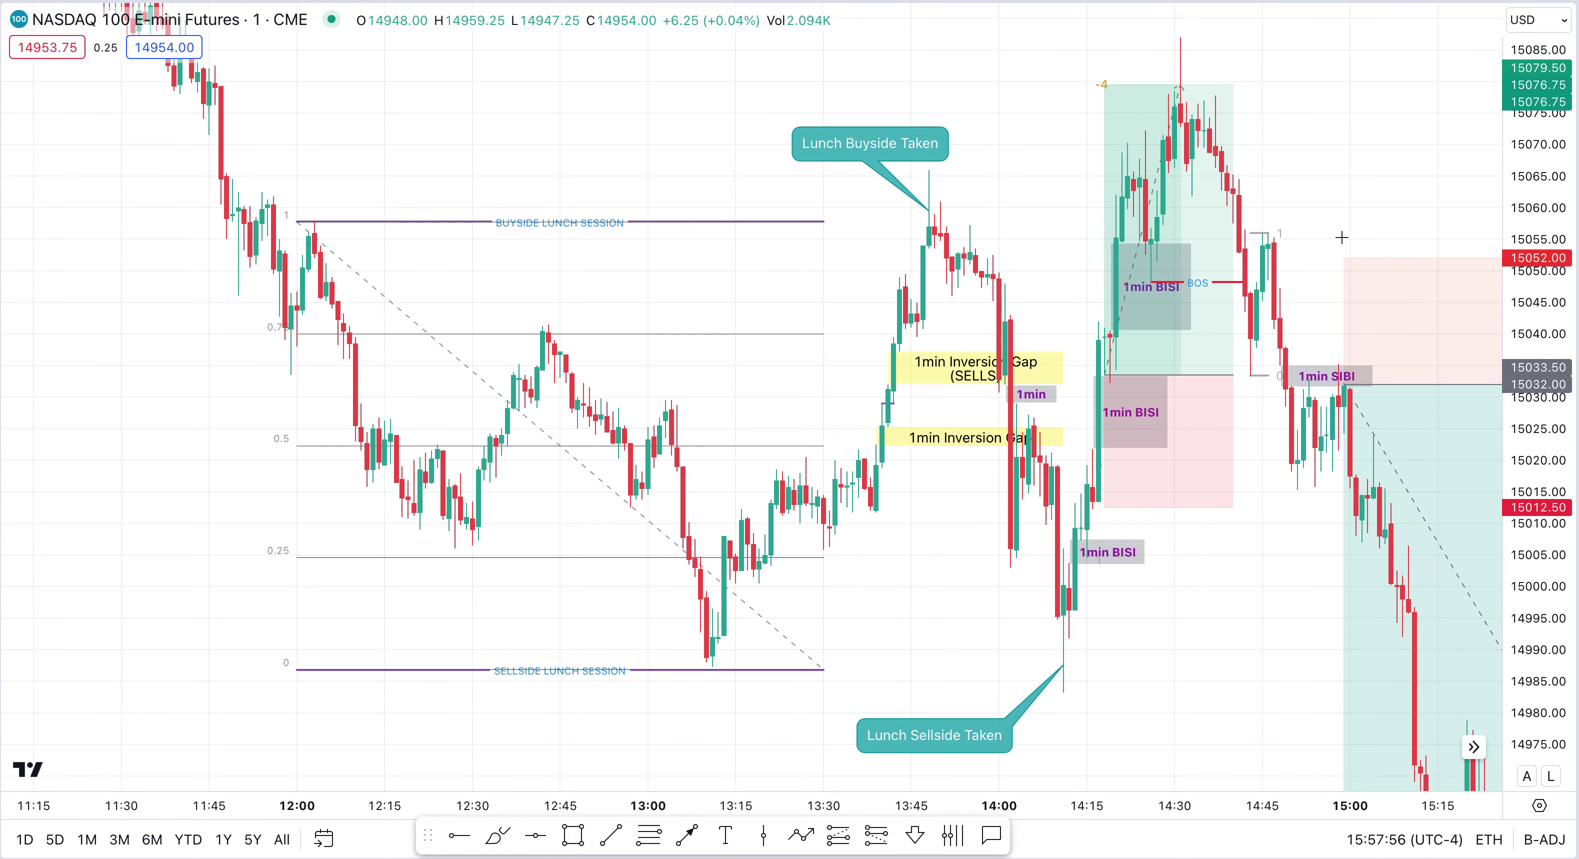
left_click_drag(1222, 153, 1153, 173)
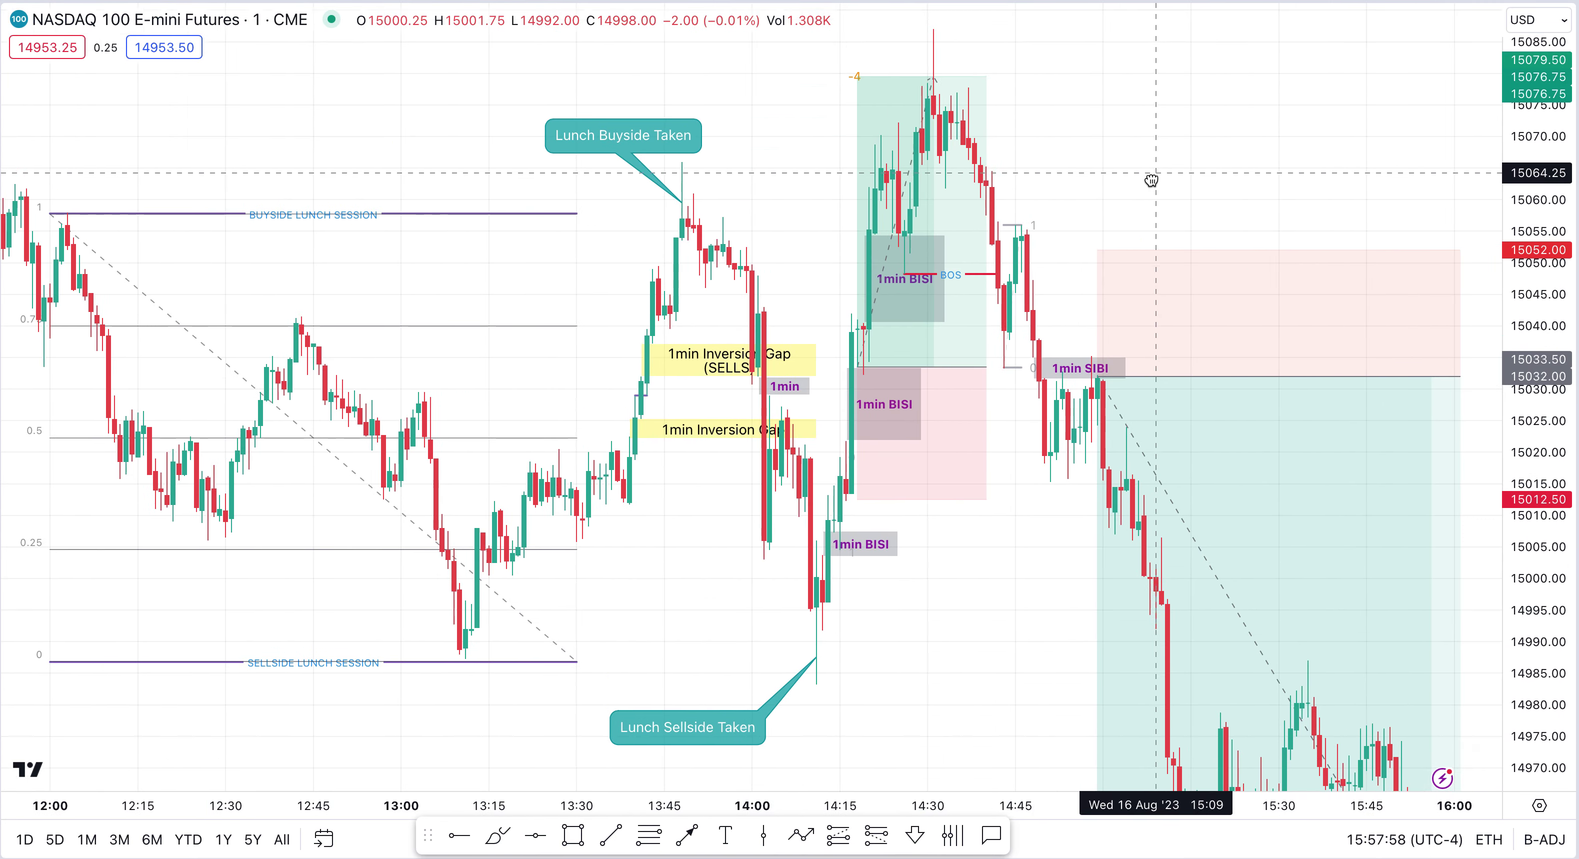
left_click_drag(1543, 164, 1322, 239)
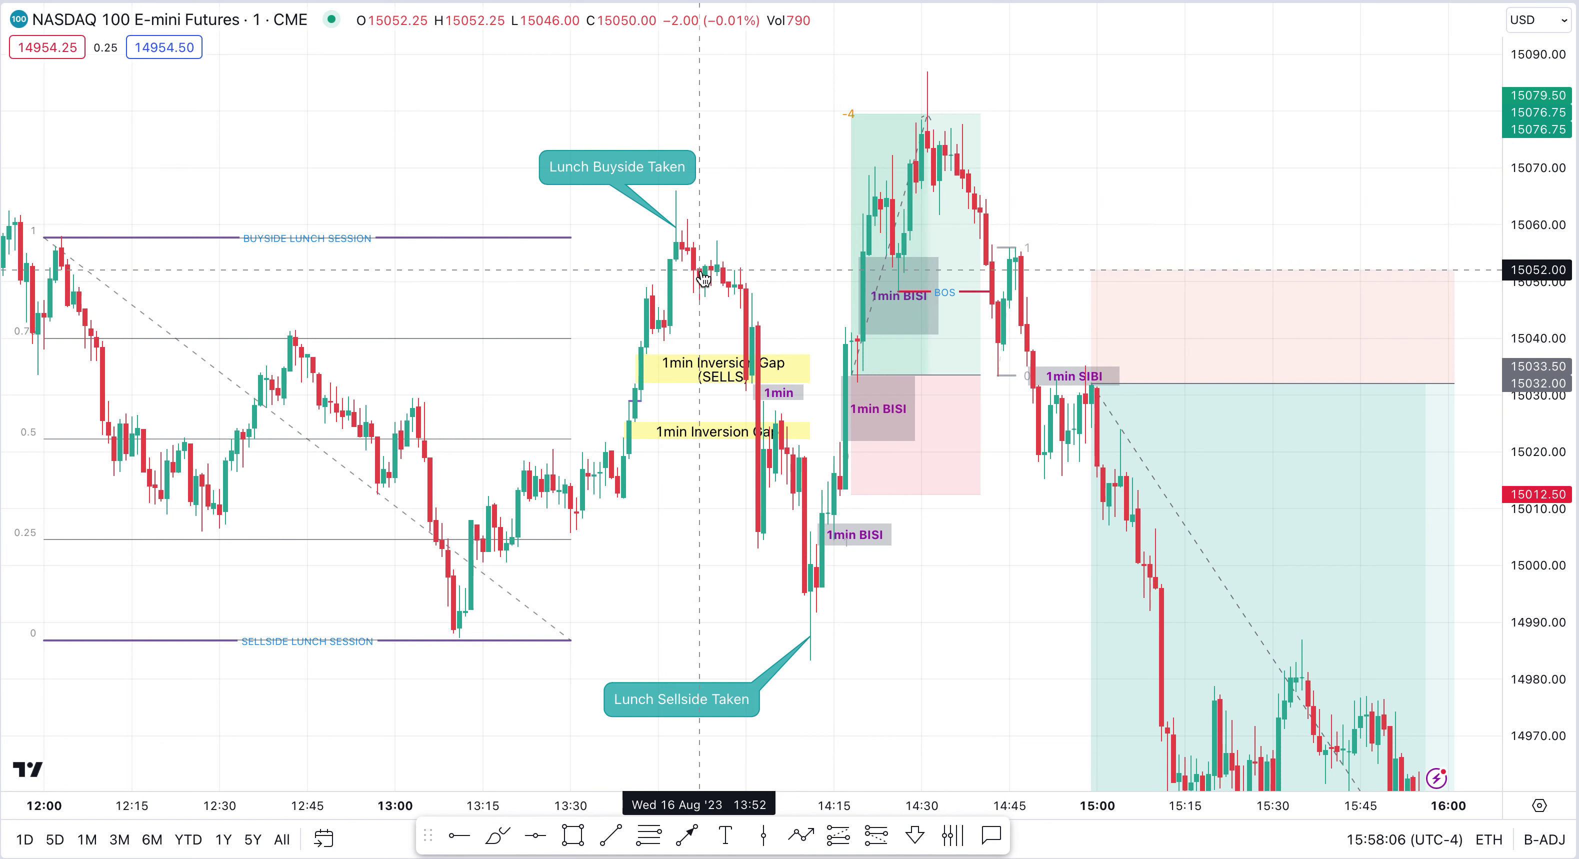
- Draw a rectangle over the small gap just below the Lunch Buyside Taken high, from 15054.75 to 15052.75, spanning about 13:50 to 14:02
left_click(574, 829)
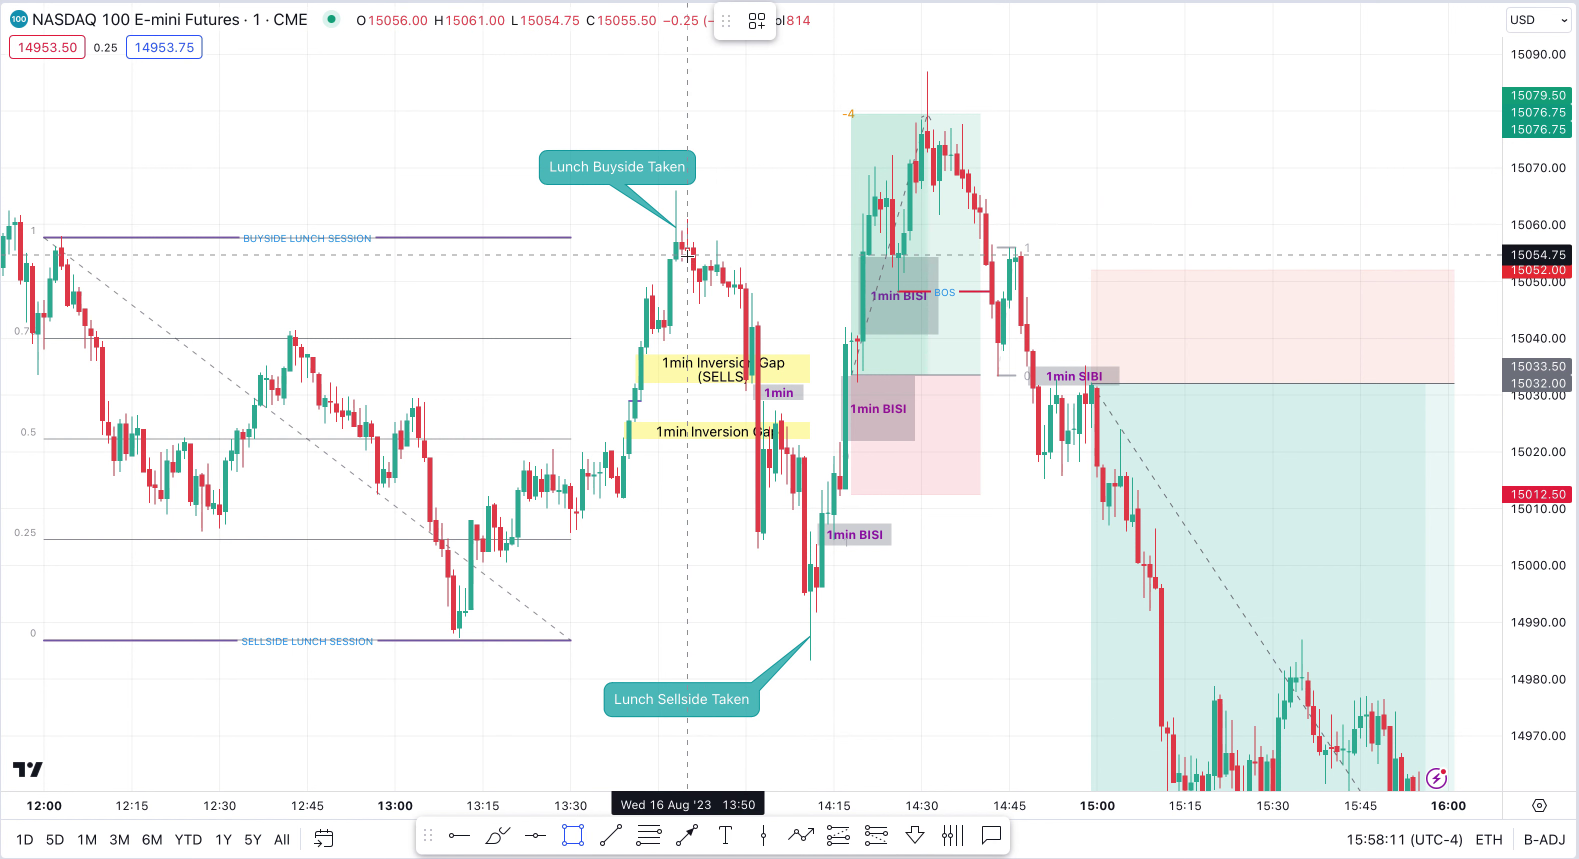
left_click(687, 254)
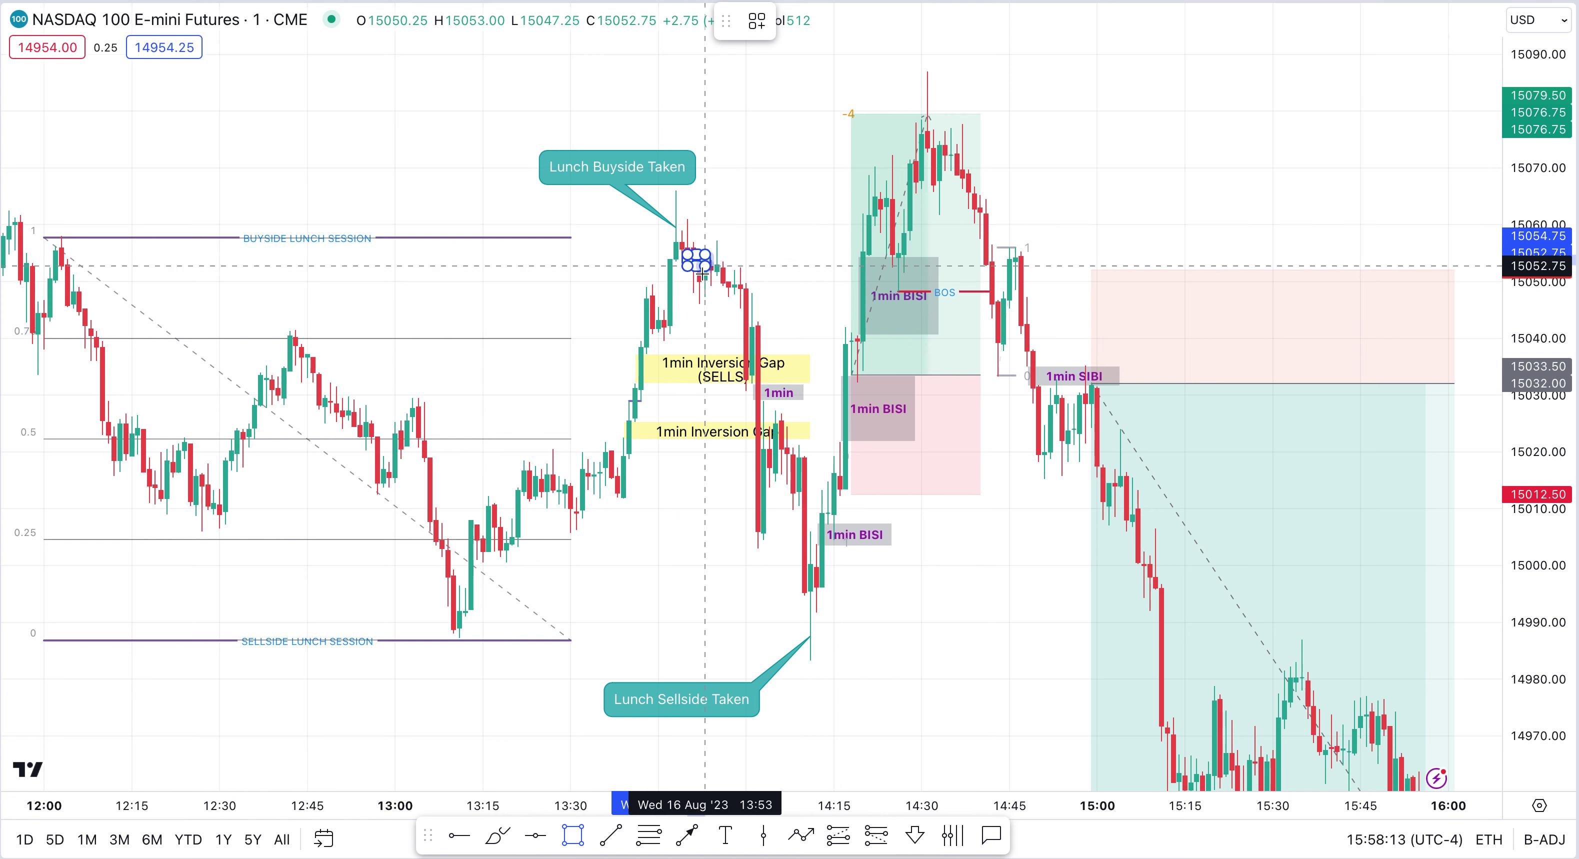
left_click(712, 270)
left_click_drag(1523, 580, 1516, 269)
left_click(758, 155)
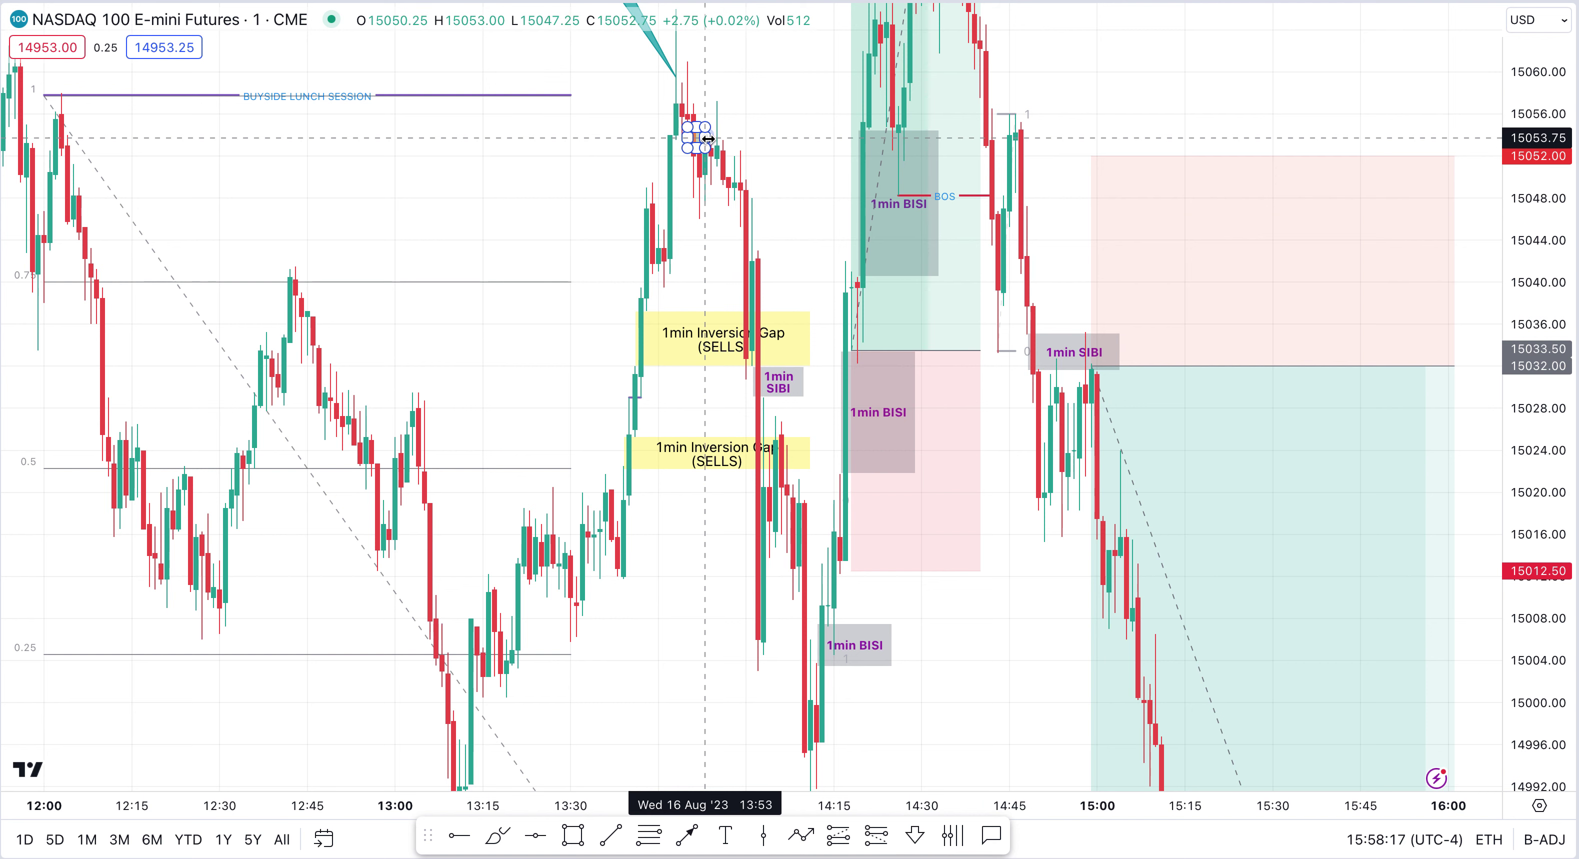
left_click_drag(705, 138, 757, 145)
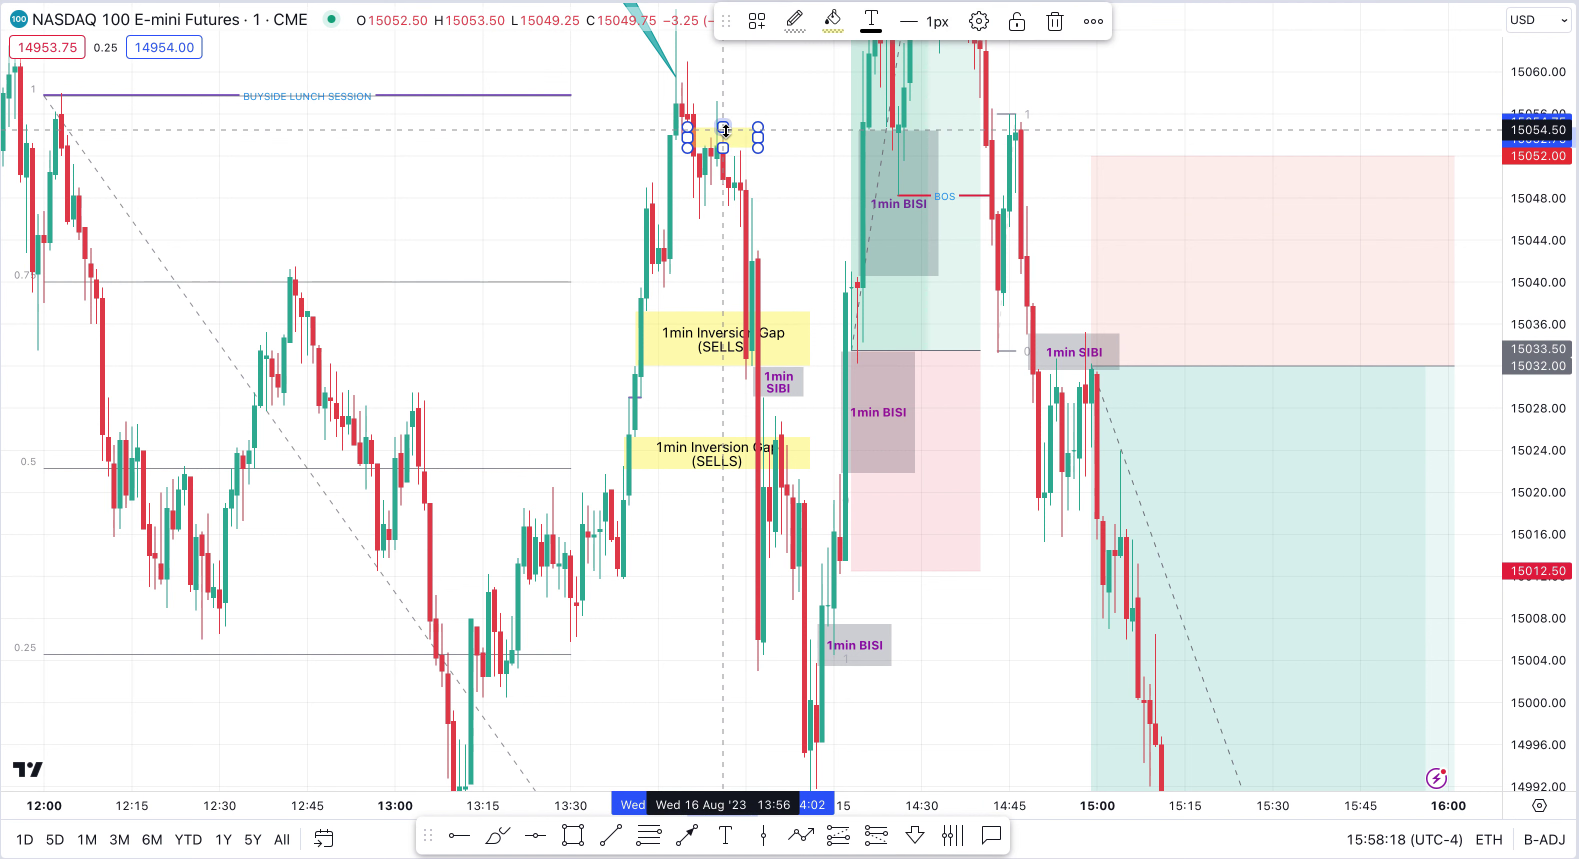
- Apply the Regular FVG template to the new gap rectangle and shorten its later end slightly
left_click(757, 32)
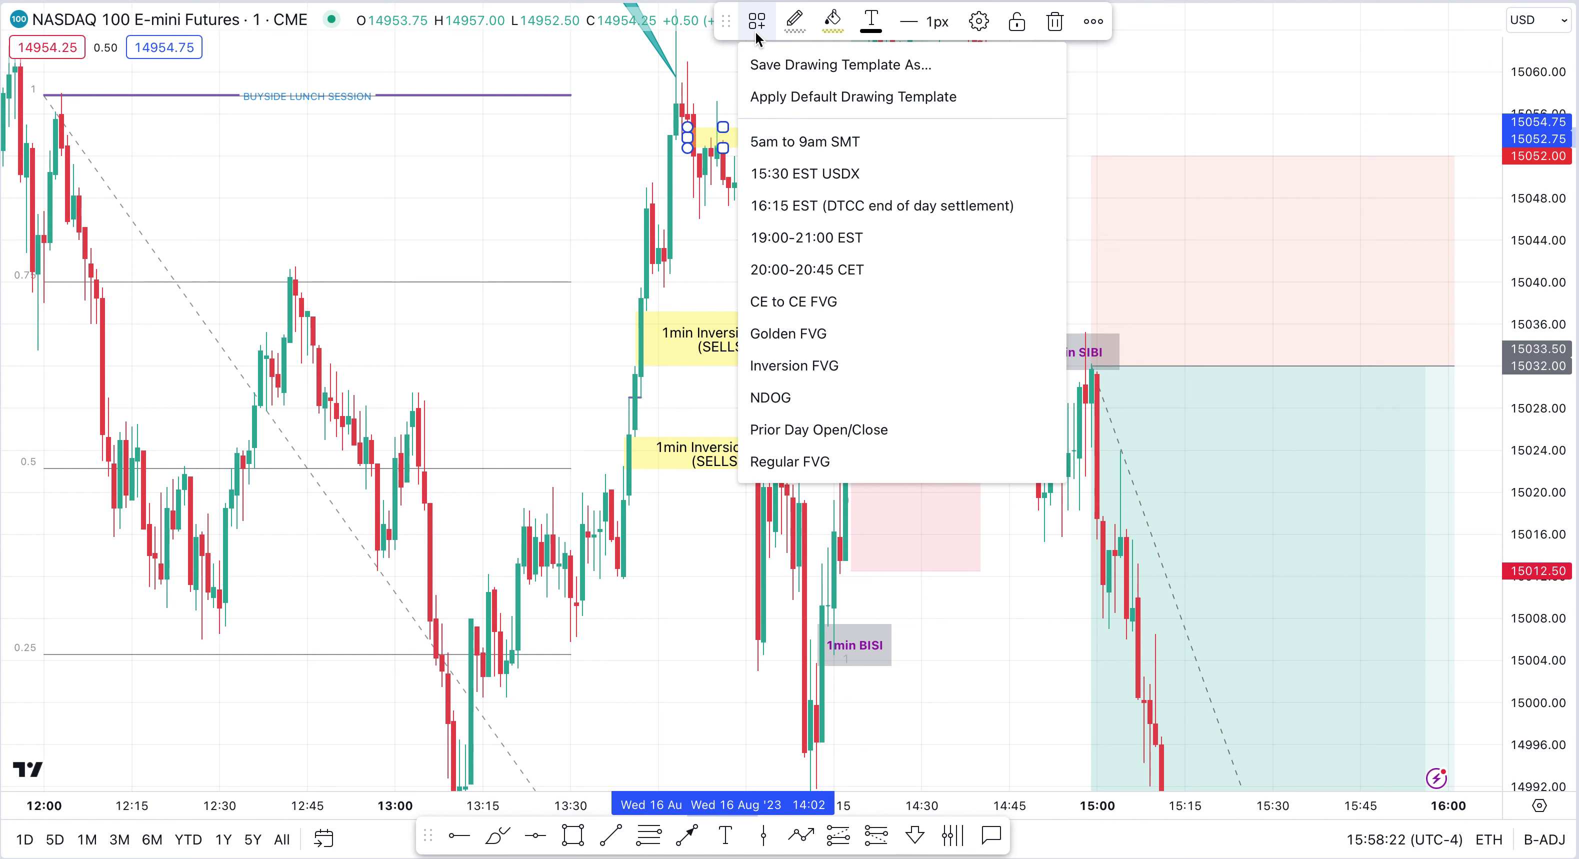
left_click(830, 461)
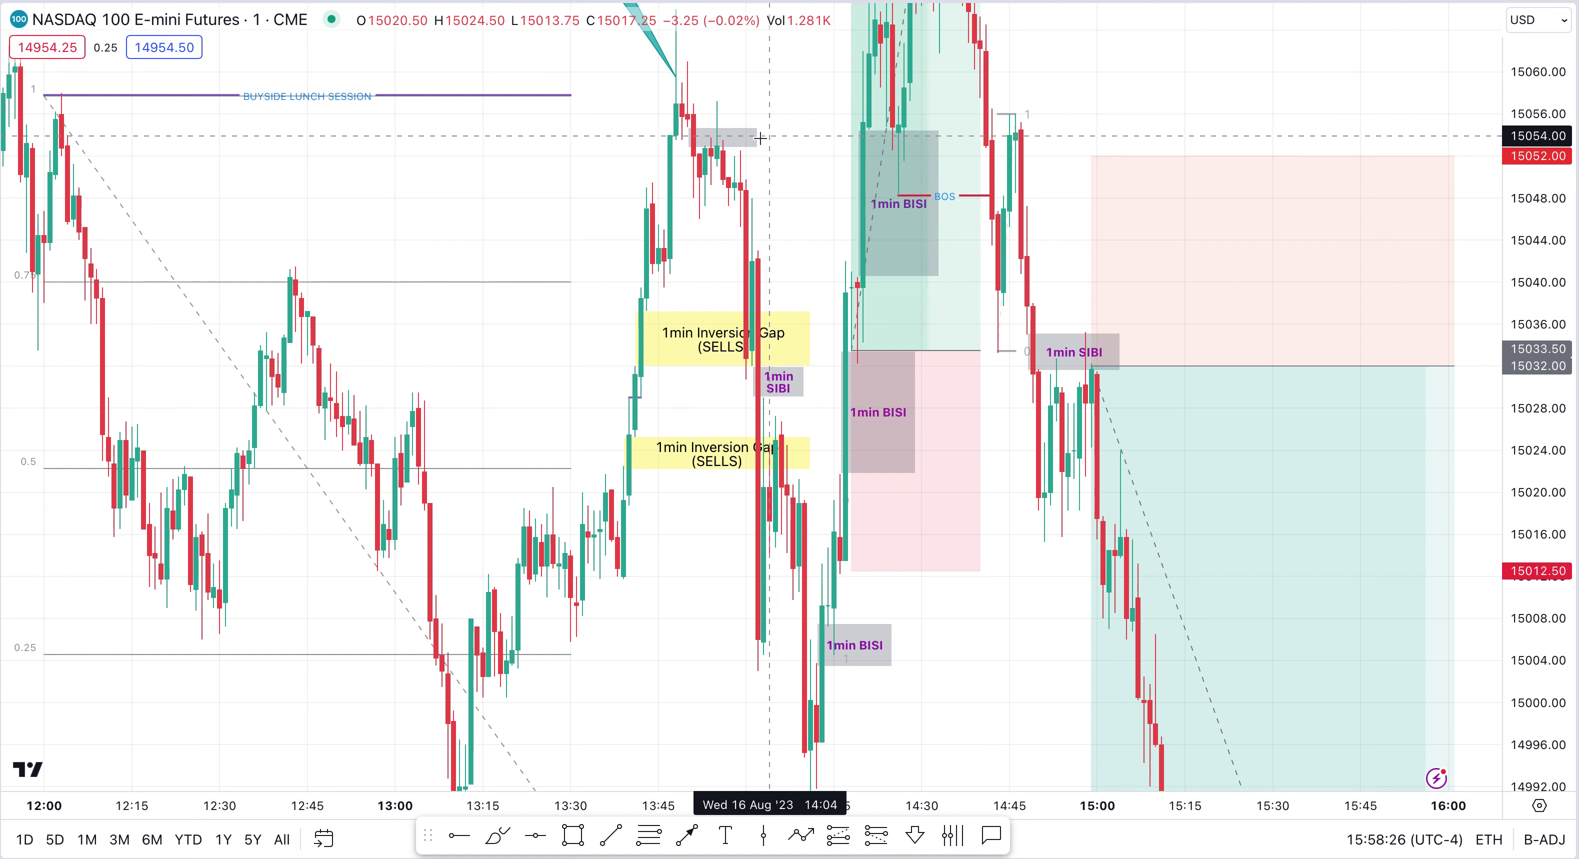
left_click_drag(755, 139, 751, 138)
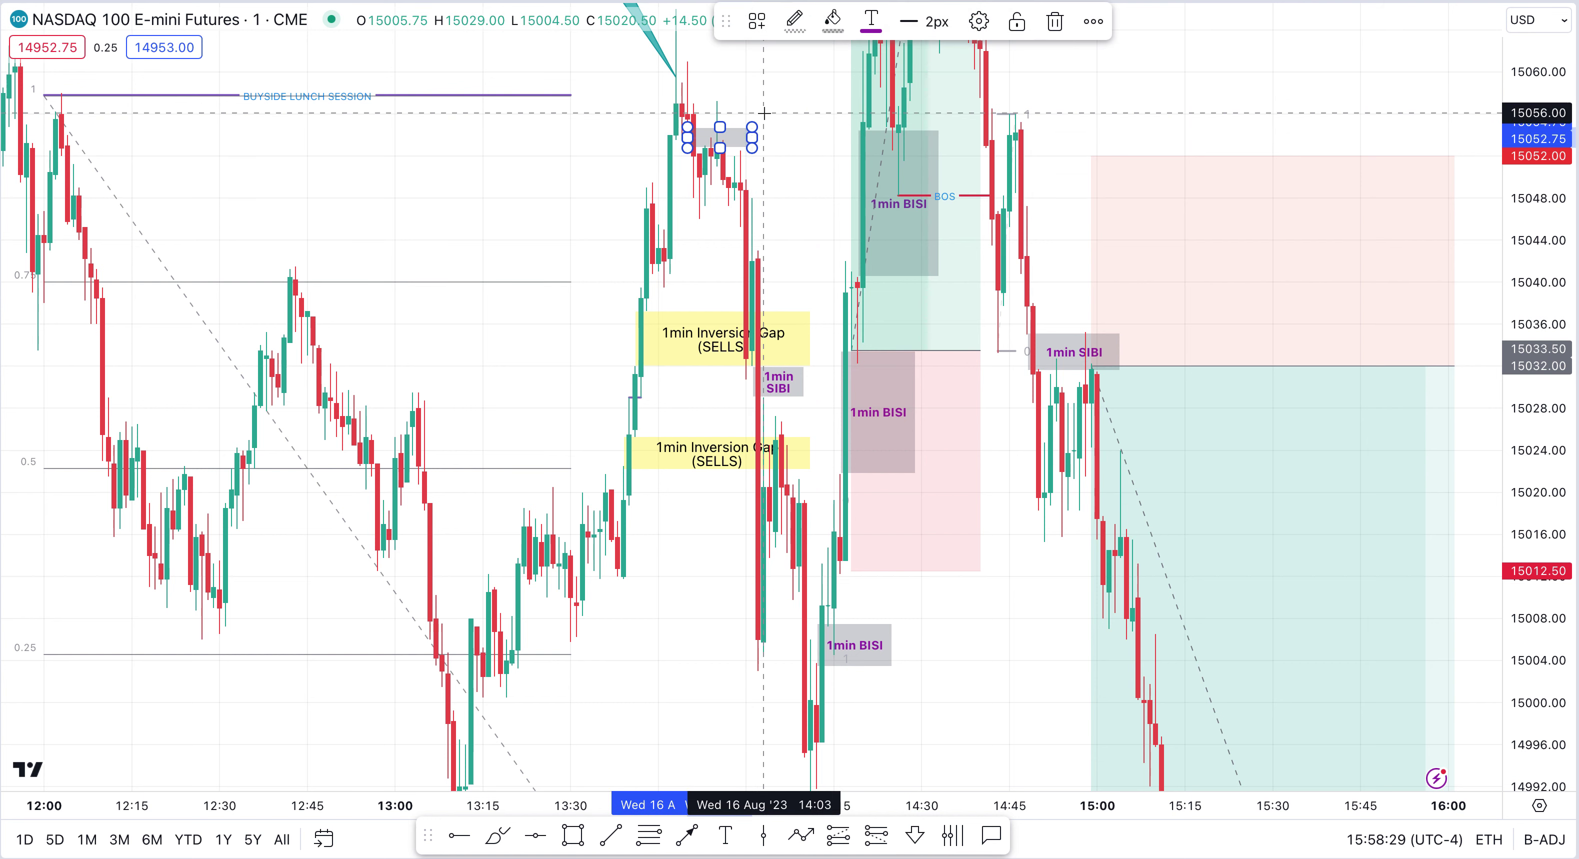
left_click(765, 115)
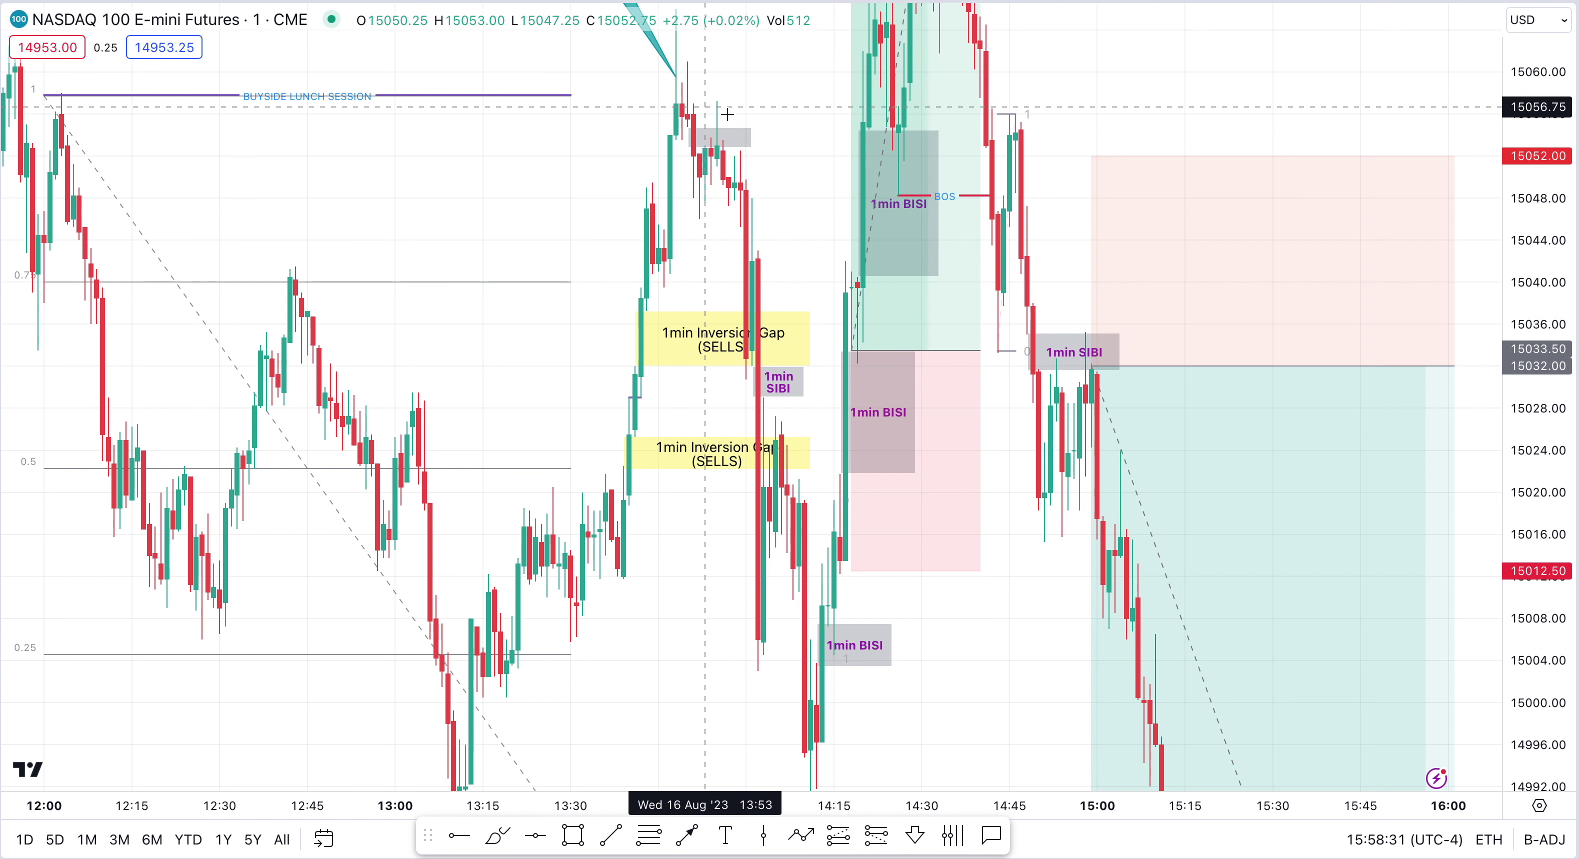
left_click(715, 136)
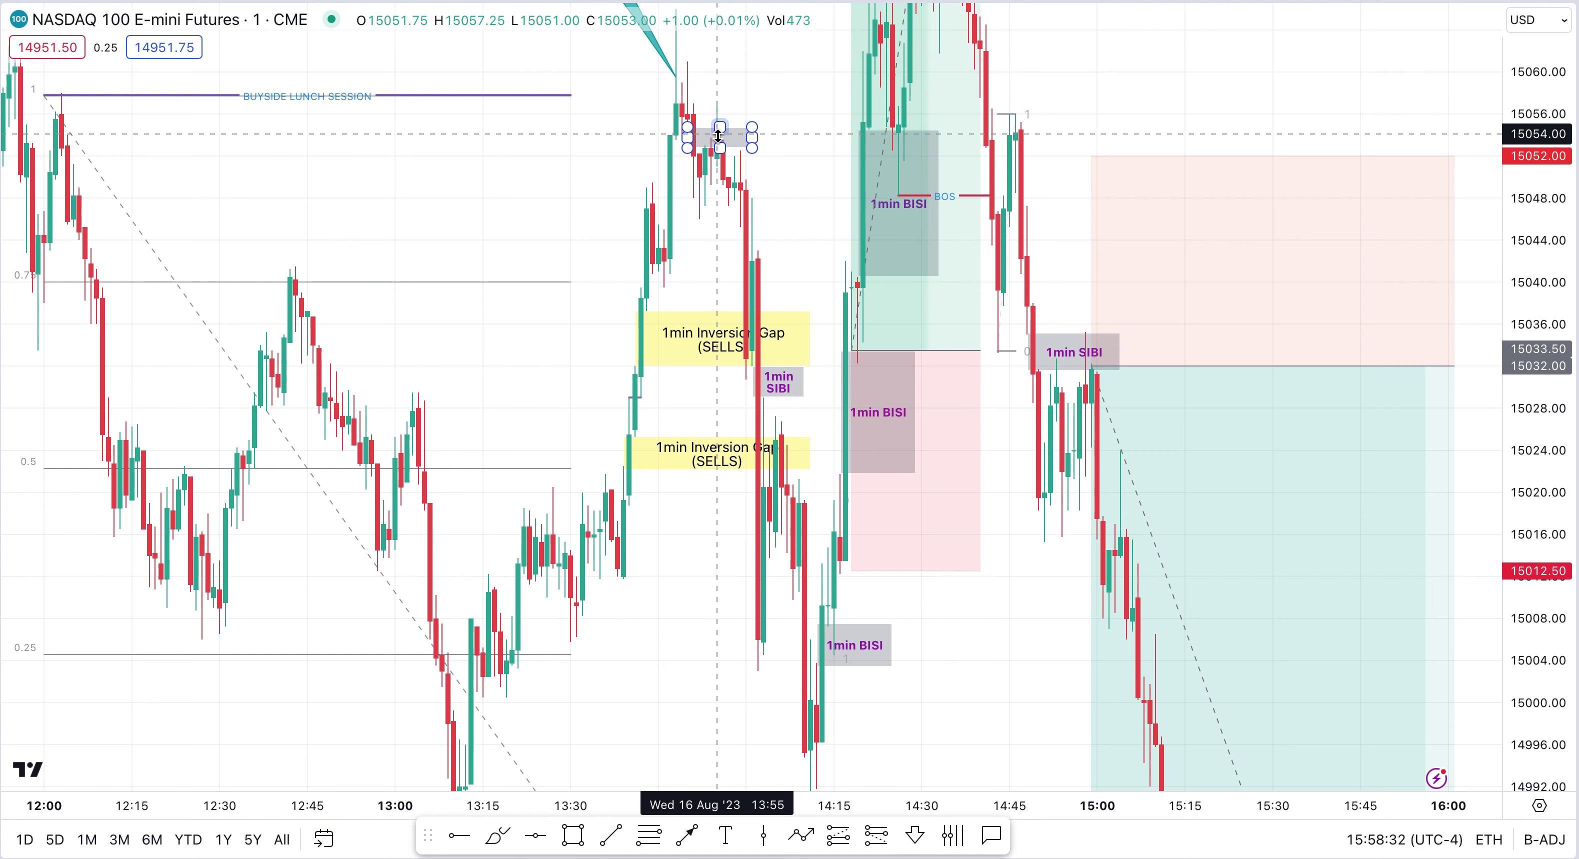
left_click(742, 183)
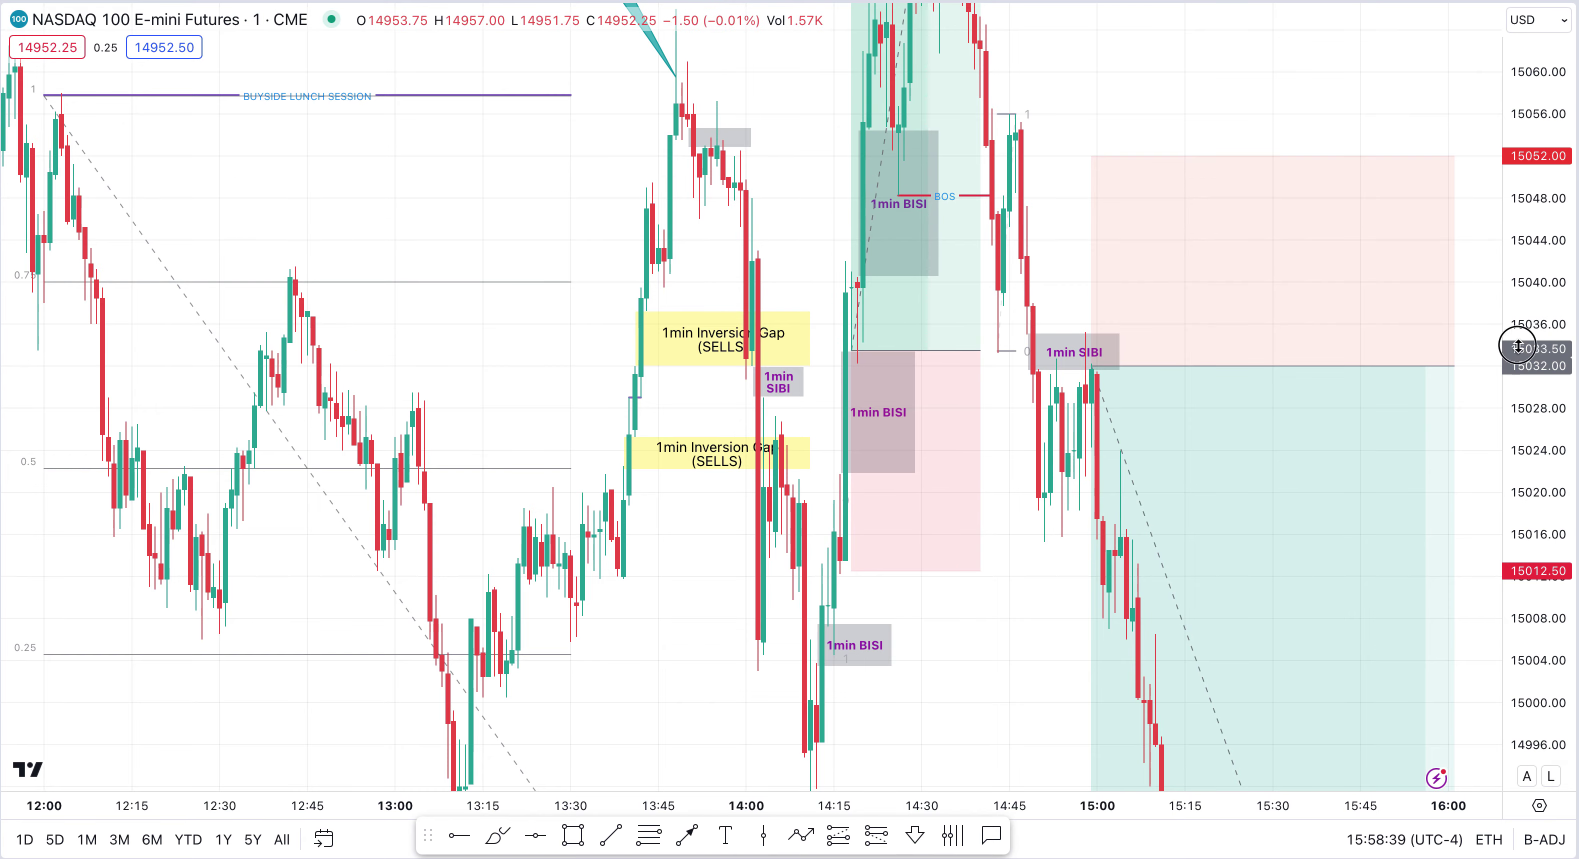
- Examine up close how price trades around the newly marked gap and sells off from it around 14:00
left_click_drag(1509, 348, 1070, 202)
left_click_drag(1057, 334, 1035, 479)
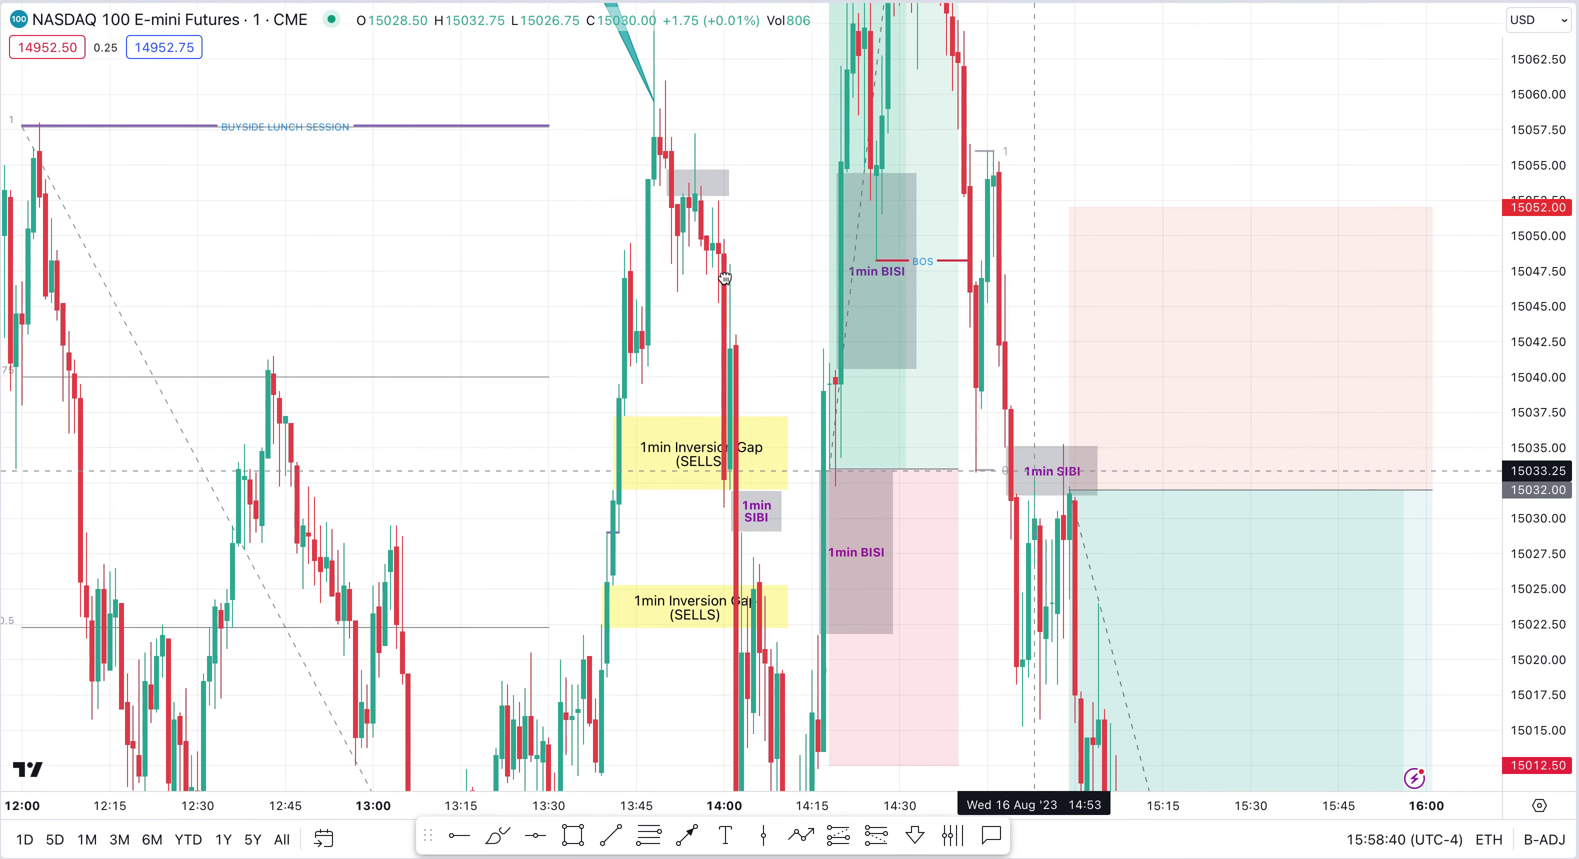
left_click(701, 152)
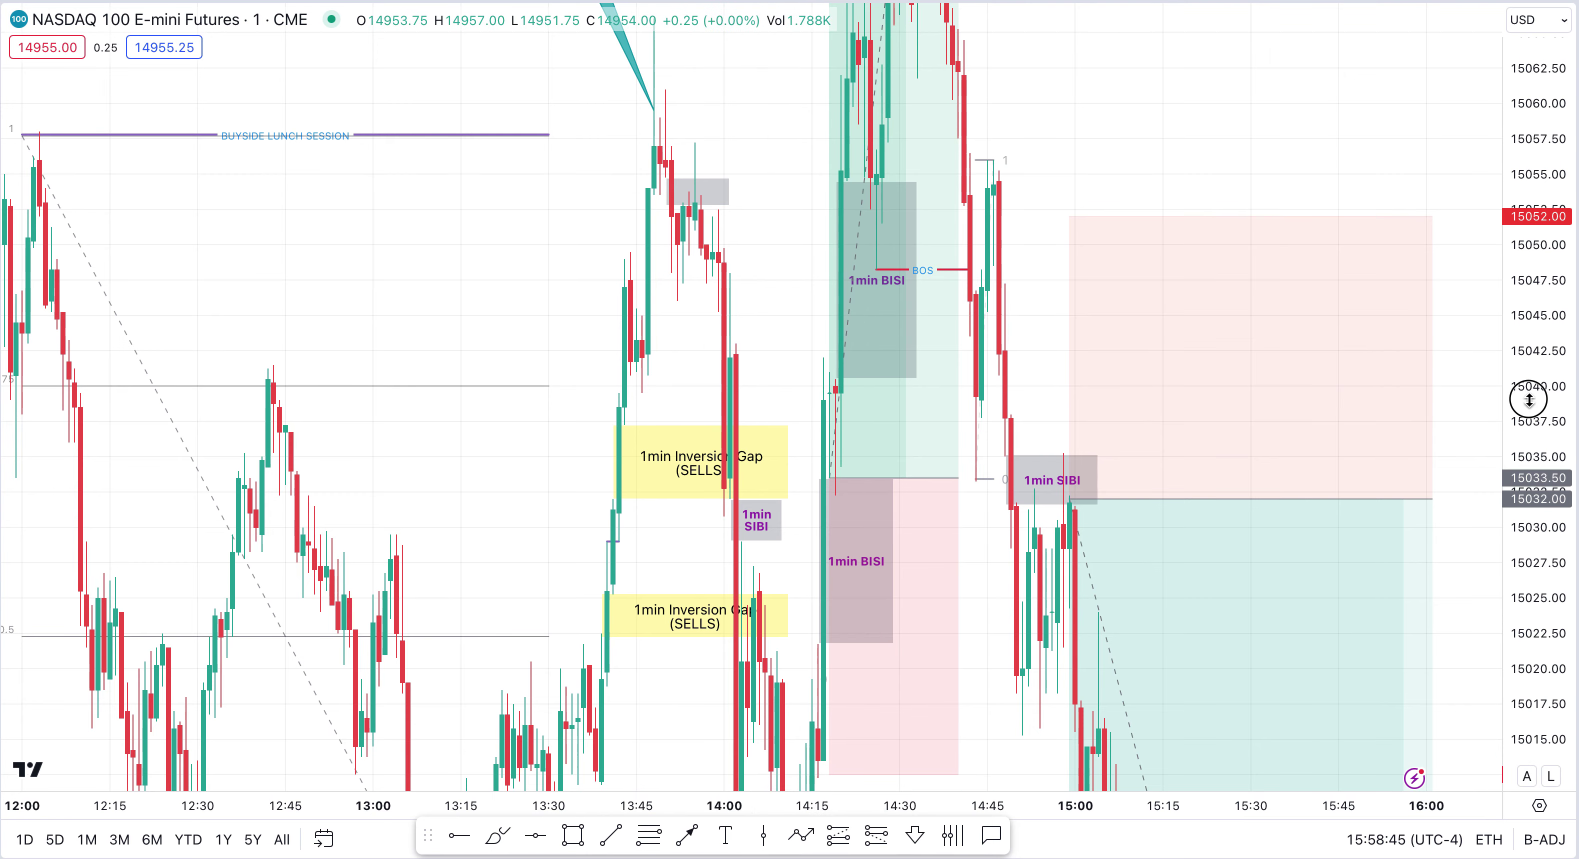
left_click_drag(1525, 399, 1528, 511)
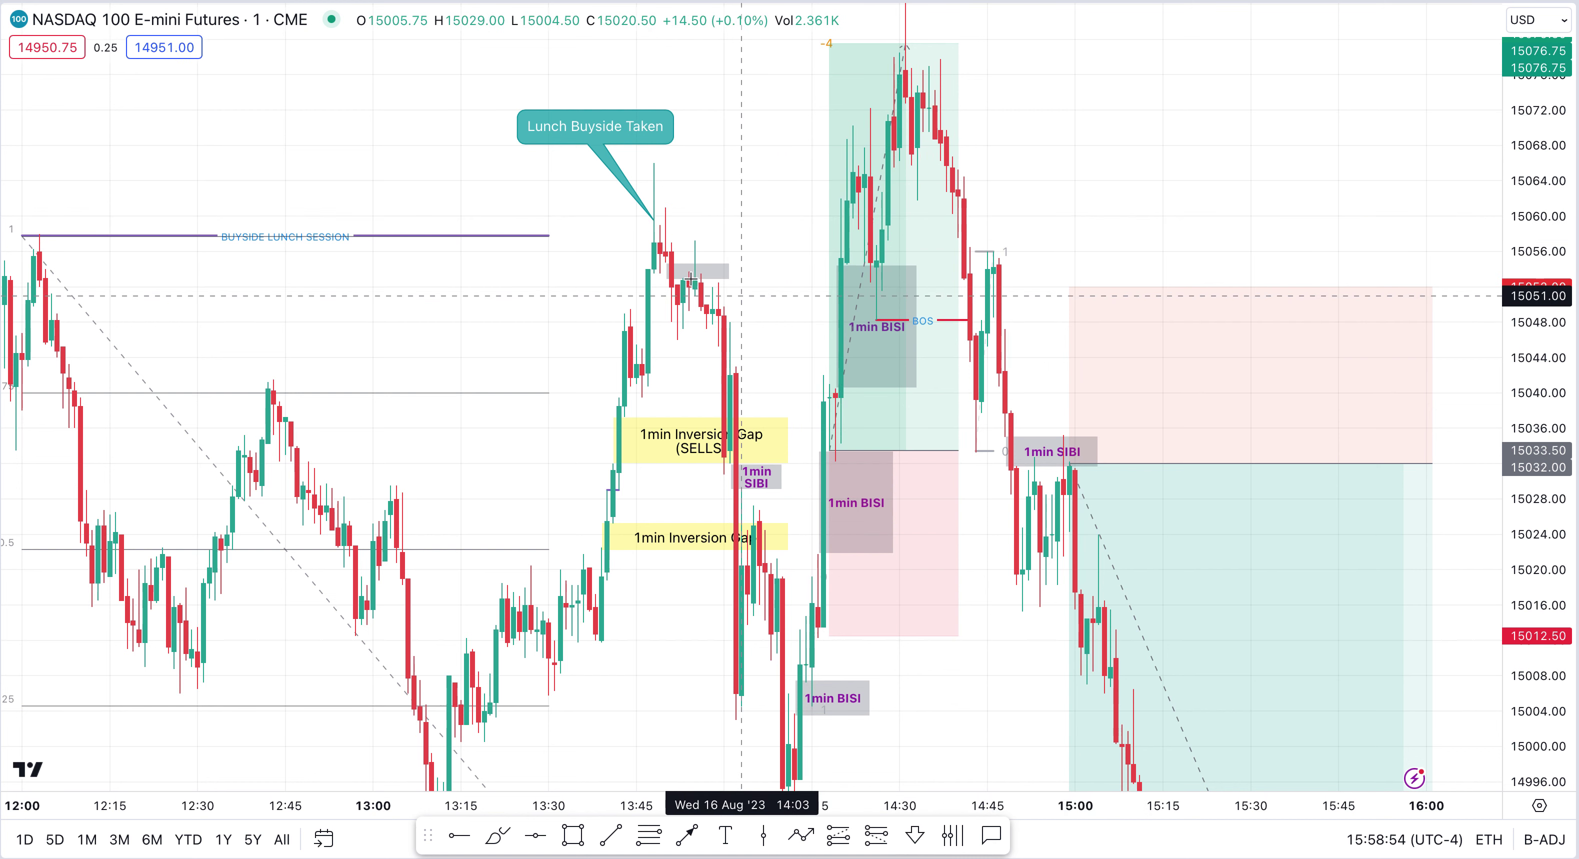
left_click(667, 268)
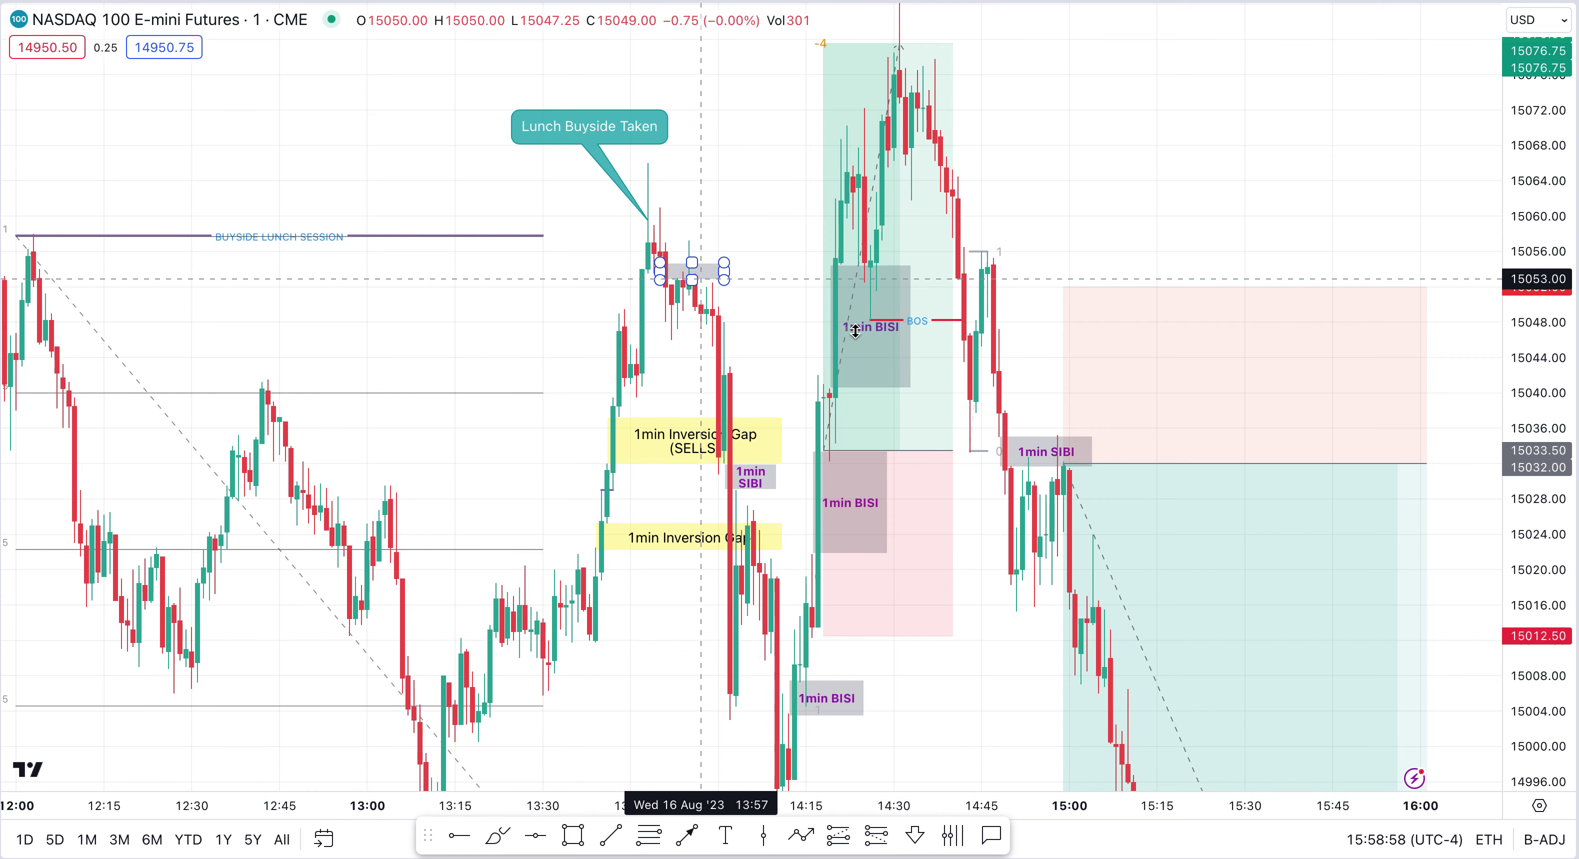
left_click(1548, 457)
left_click_drag(1548, 457, 721, 254)
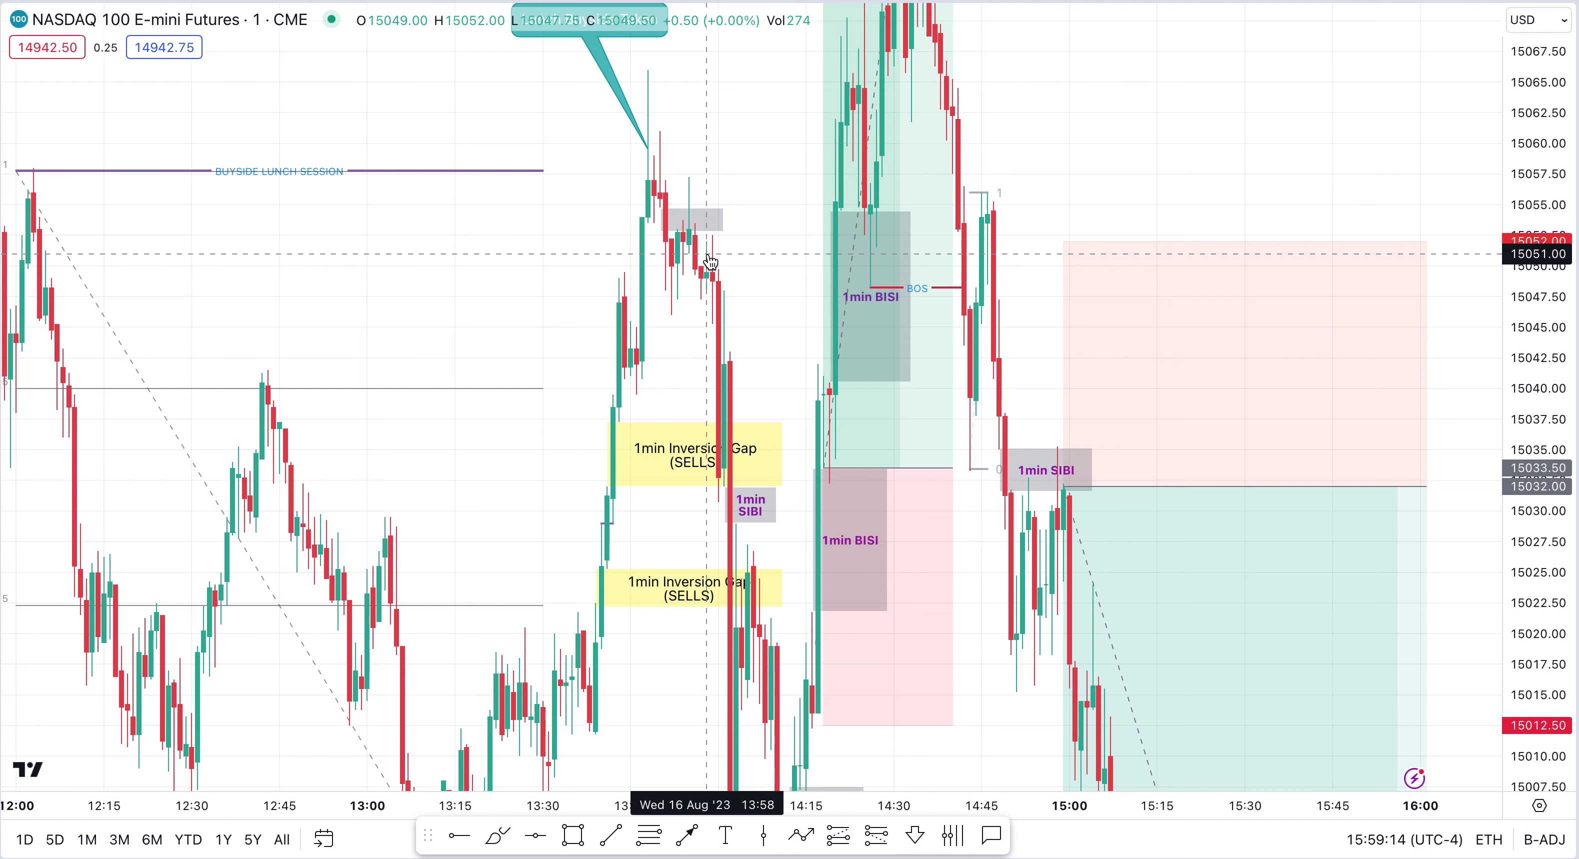
scroll(709, 261, "up", 3)
left_click_drag(541, 226, 940, 174)
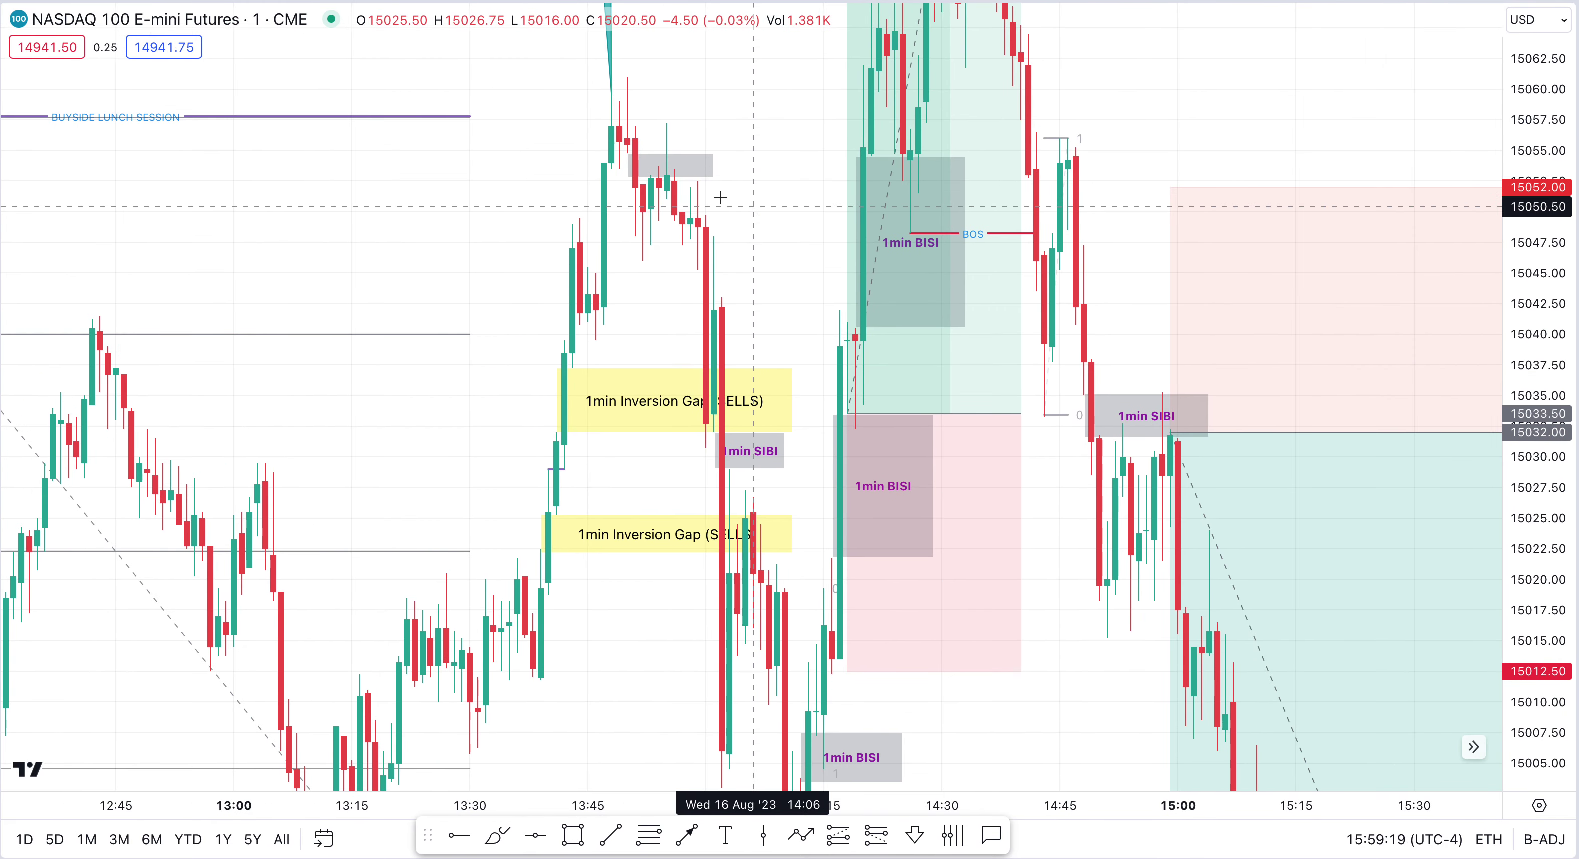
left_click(669, 229)
left_click_drag(701, 141, 662, 79)
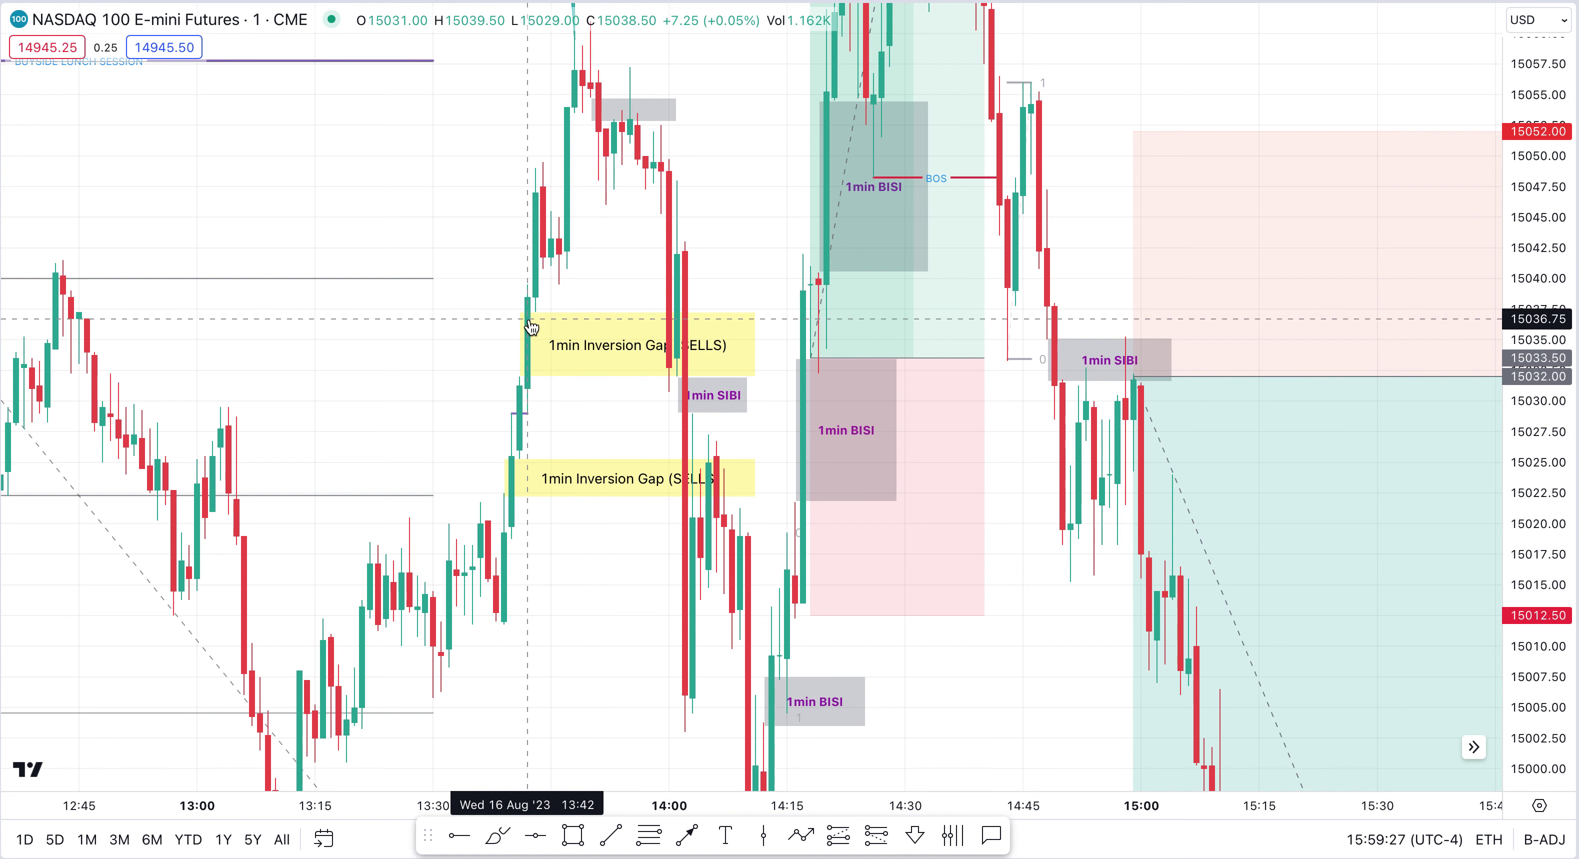
- Examine the two 1min Inversion Gaps, the short line between them near 13:41, and the overlapping 1min SIBI
left_click(546, 361)
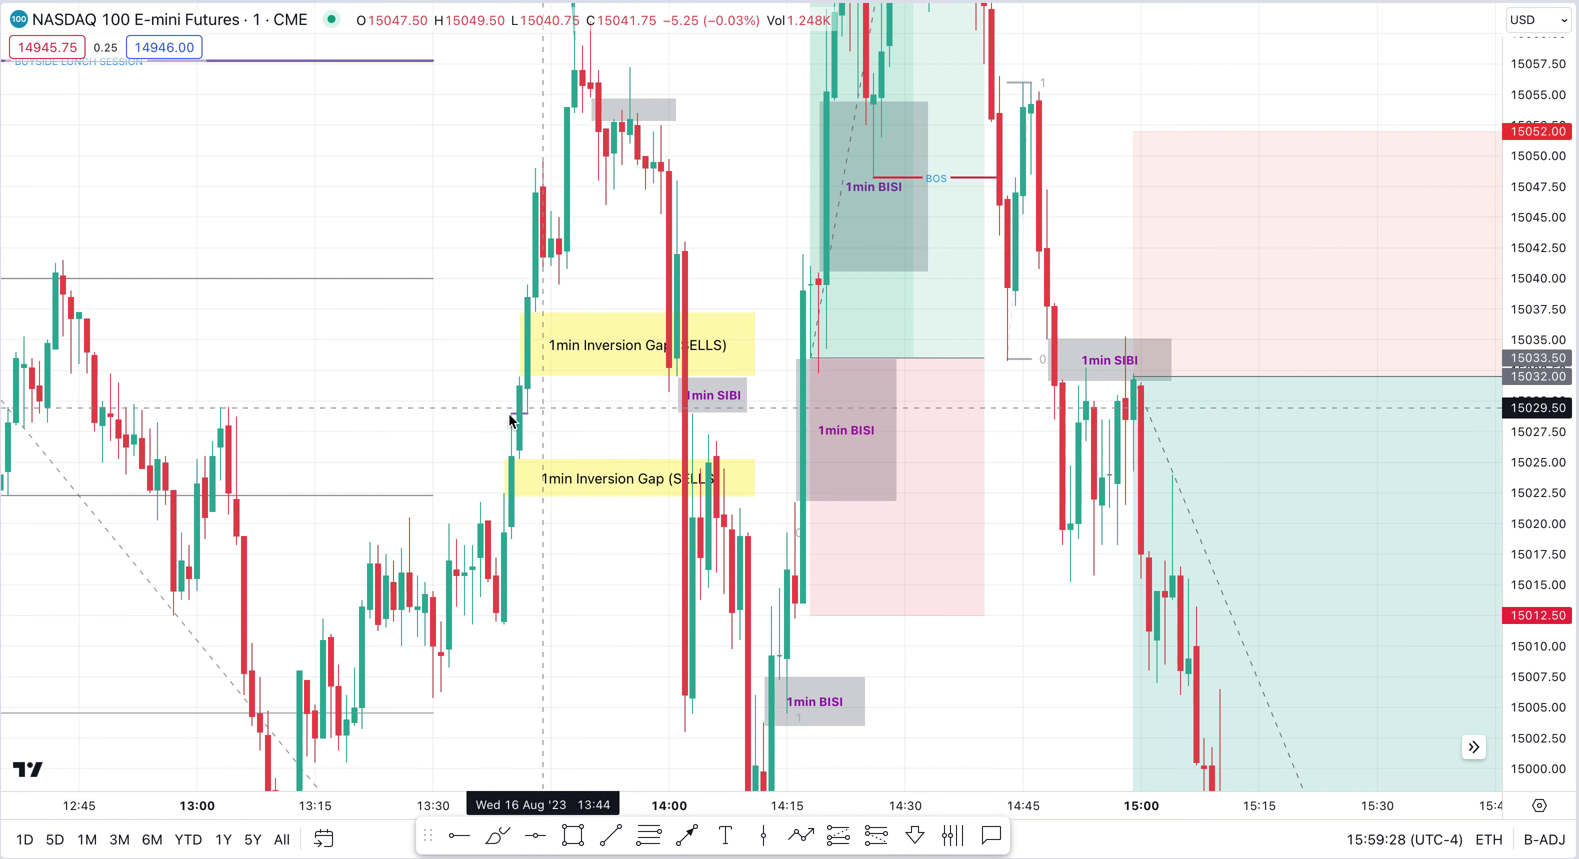
left_click(516, 414)
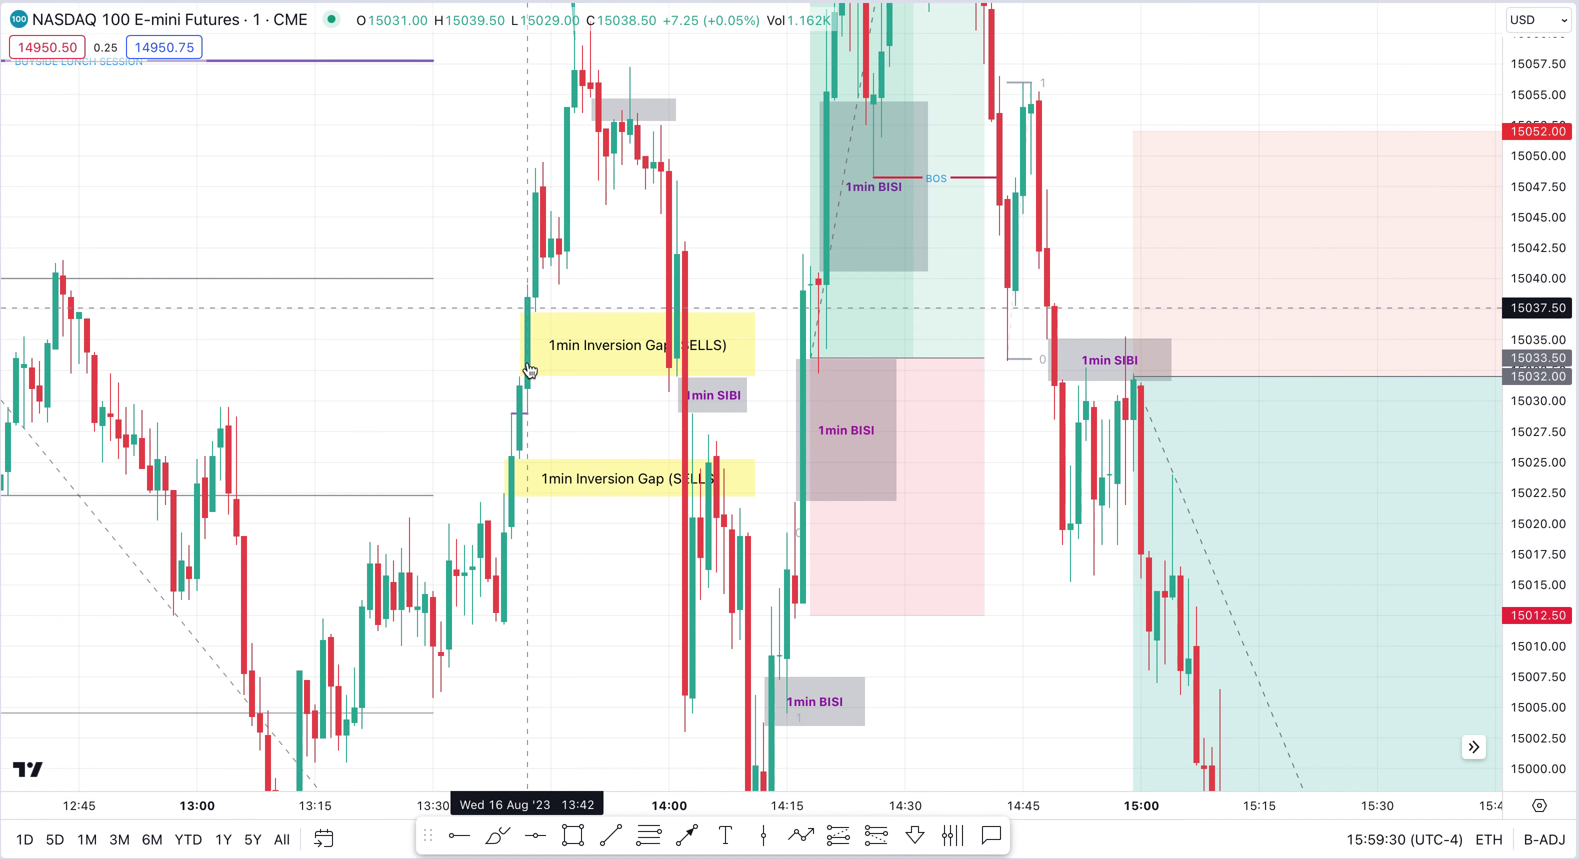
left_click(530, 475)
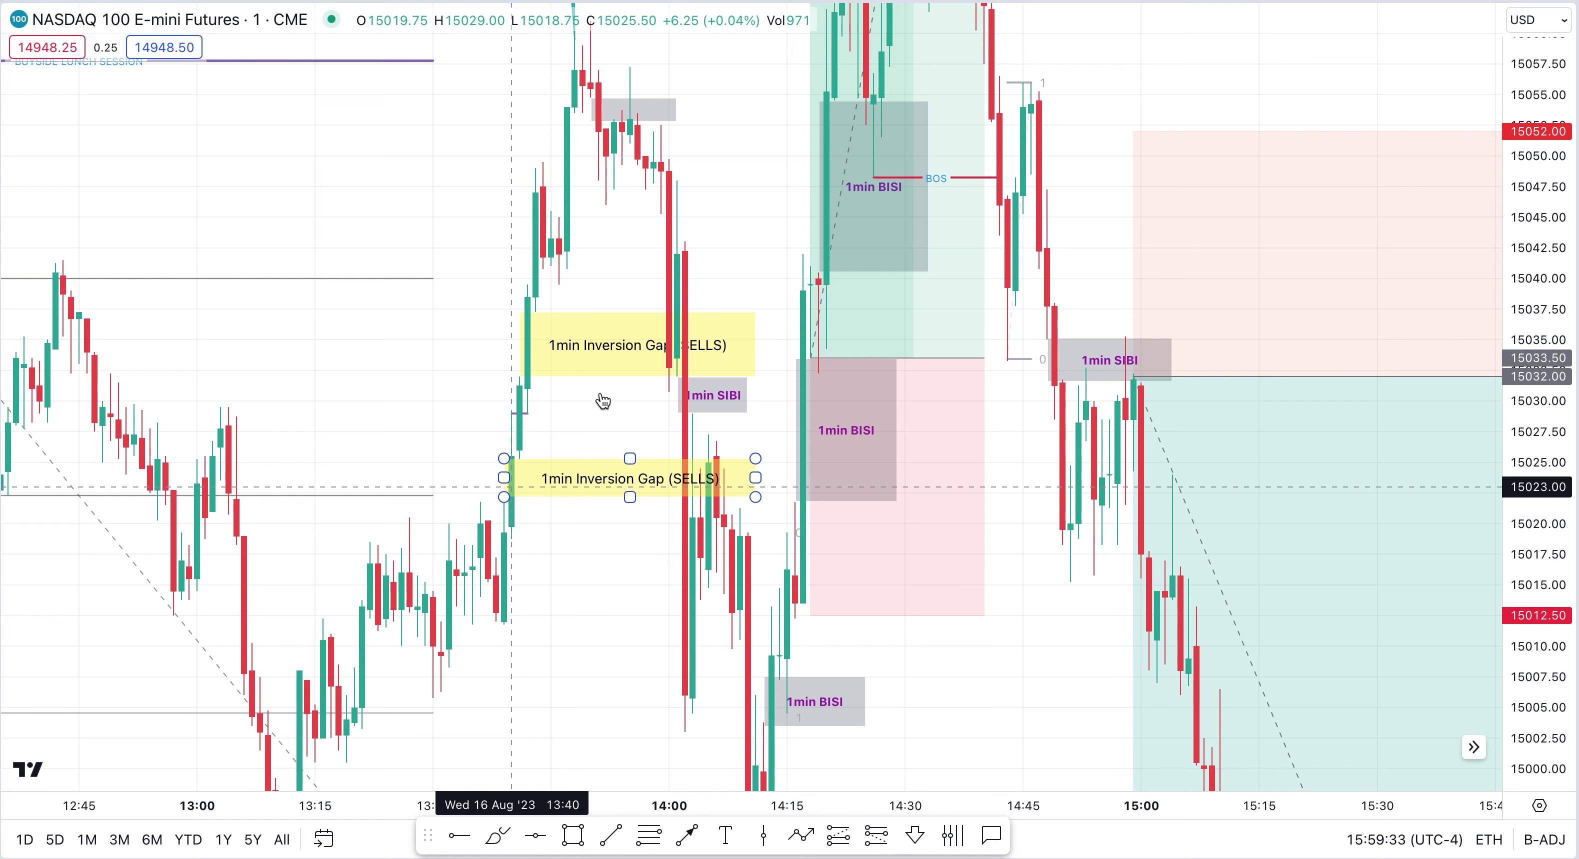
left_click(555, 319)
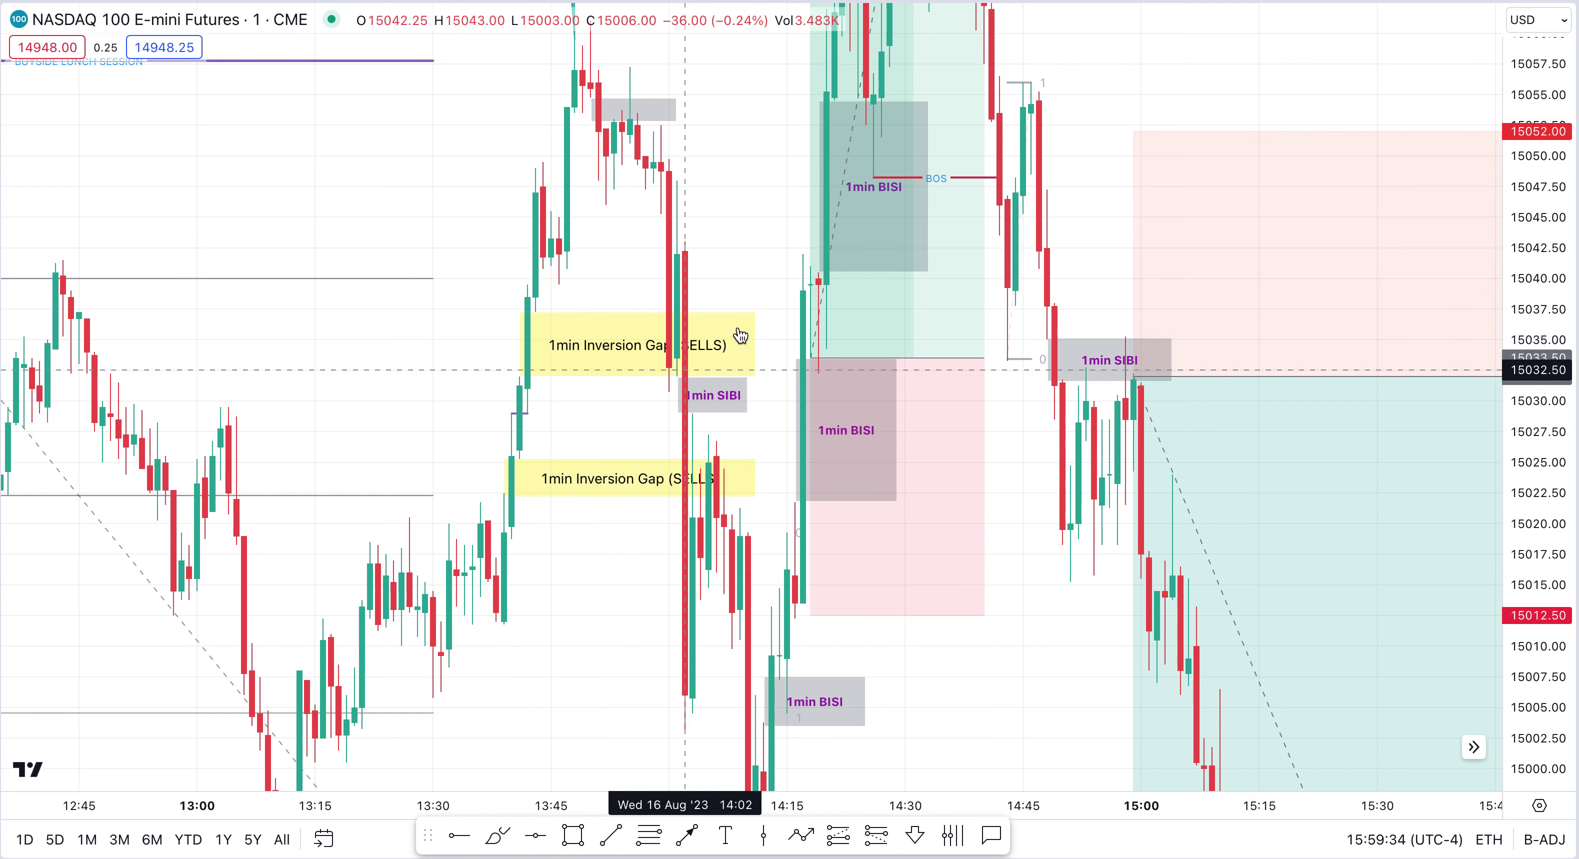
left_click(529, 414)
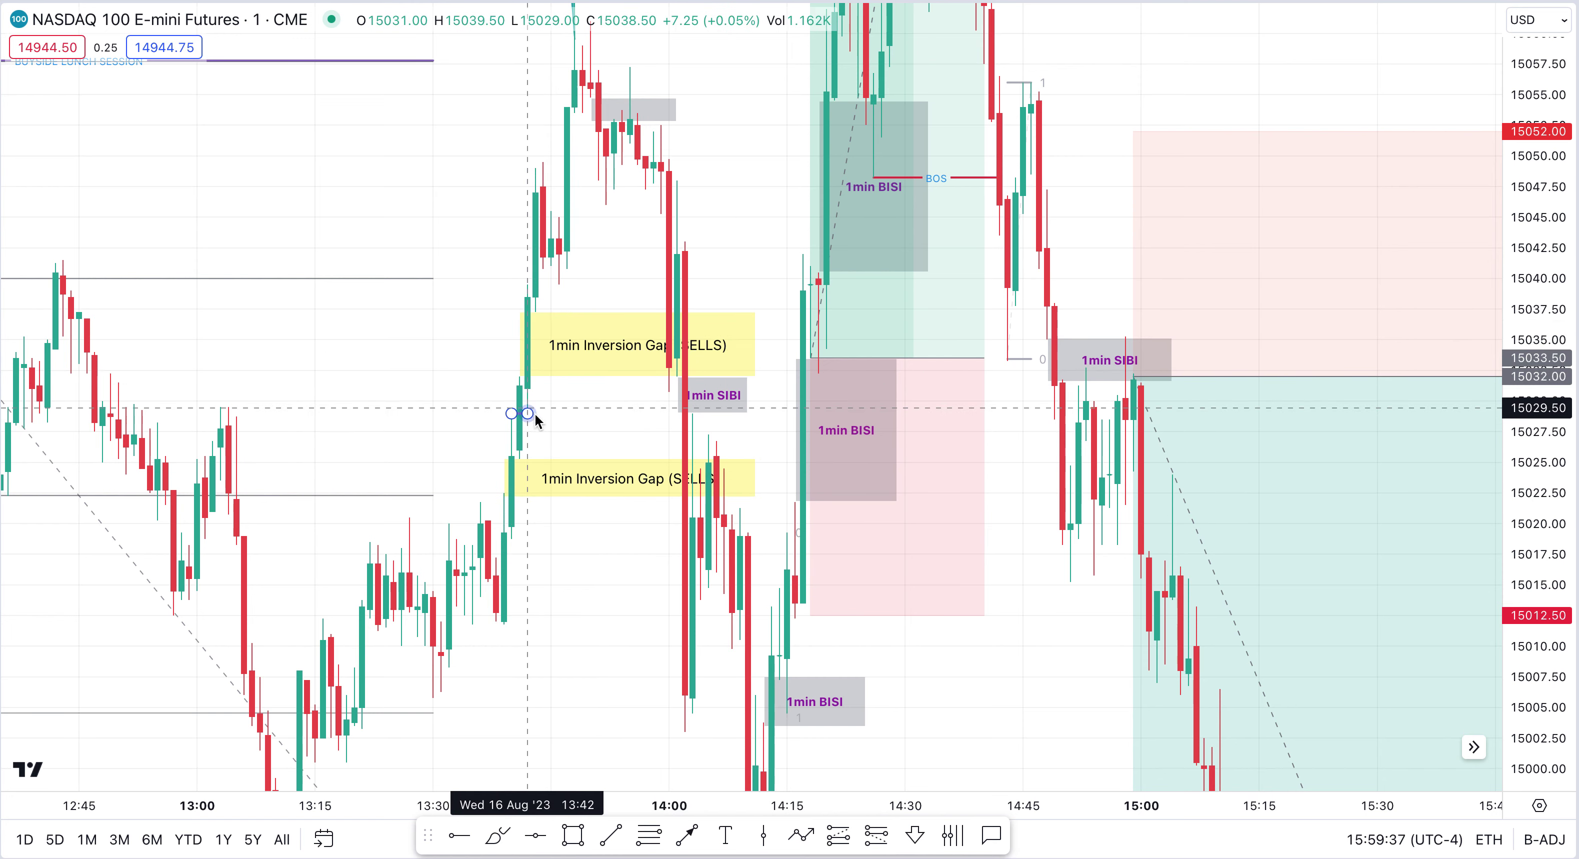
left_click(682, 409)
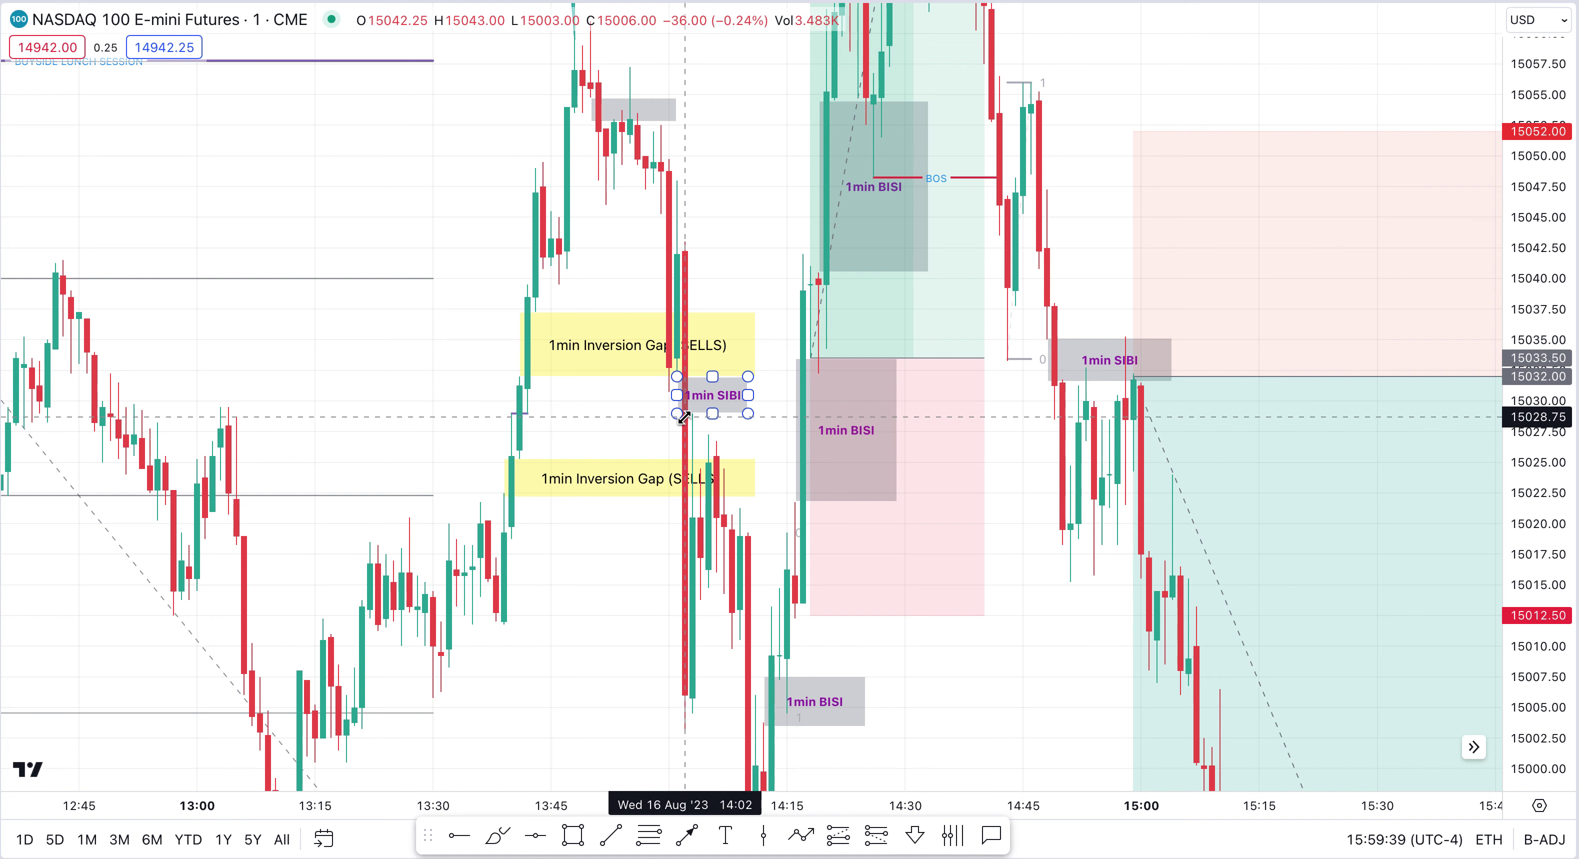
left_click(723, 197)
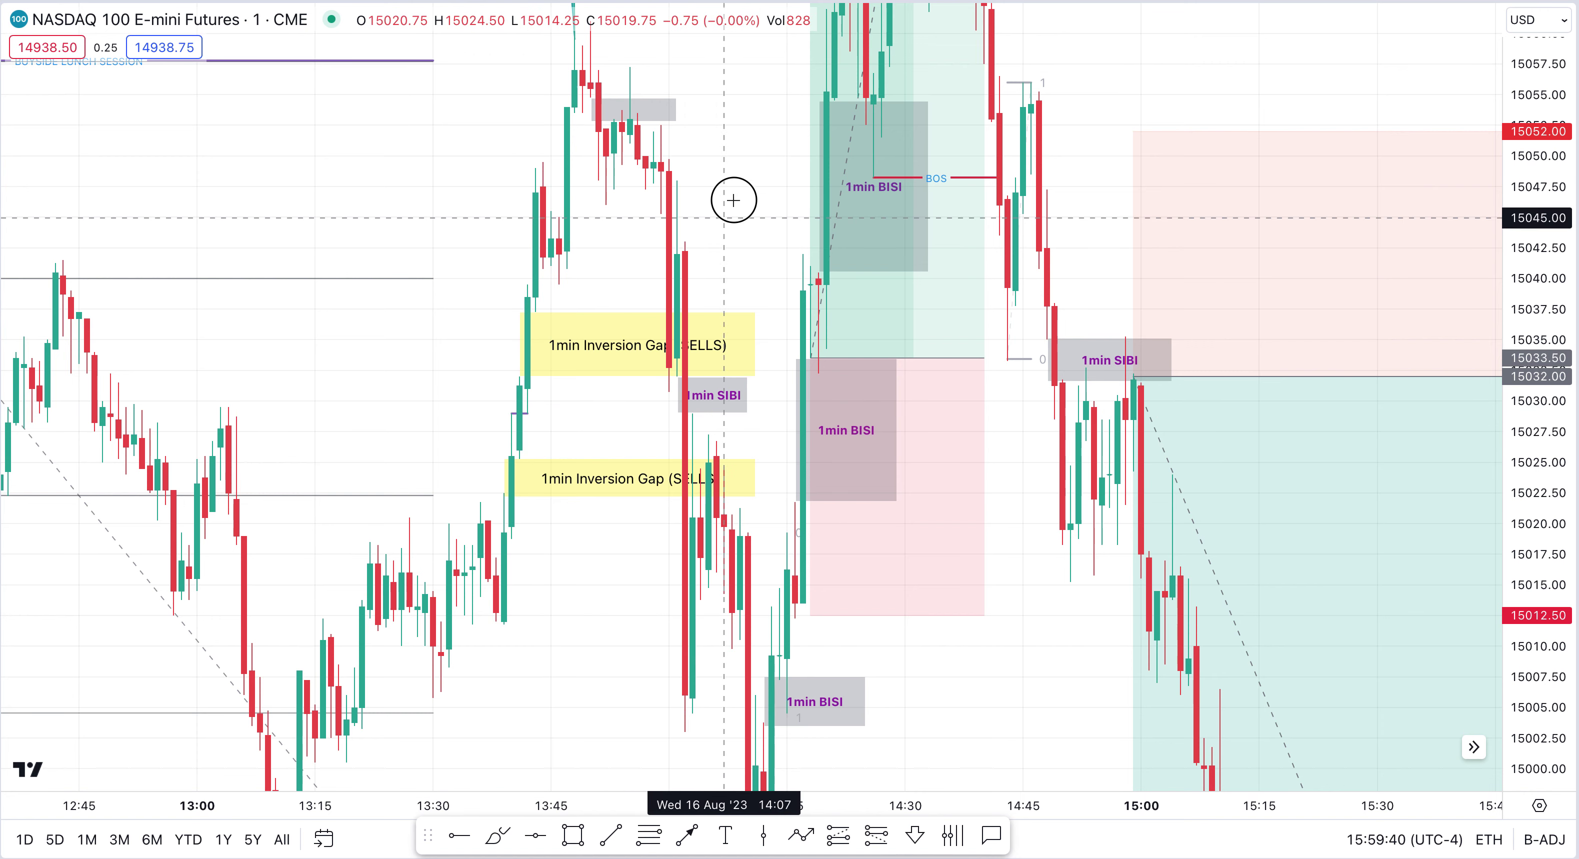
- Examine the two 1min Inversion Gaps, the short line between them near 13:41, and how price retests the lower gap after 14:00
left_click_drag(701, 137, 694, 123)
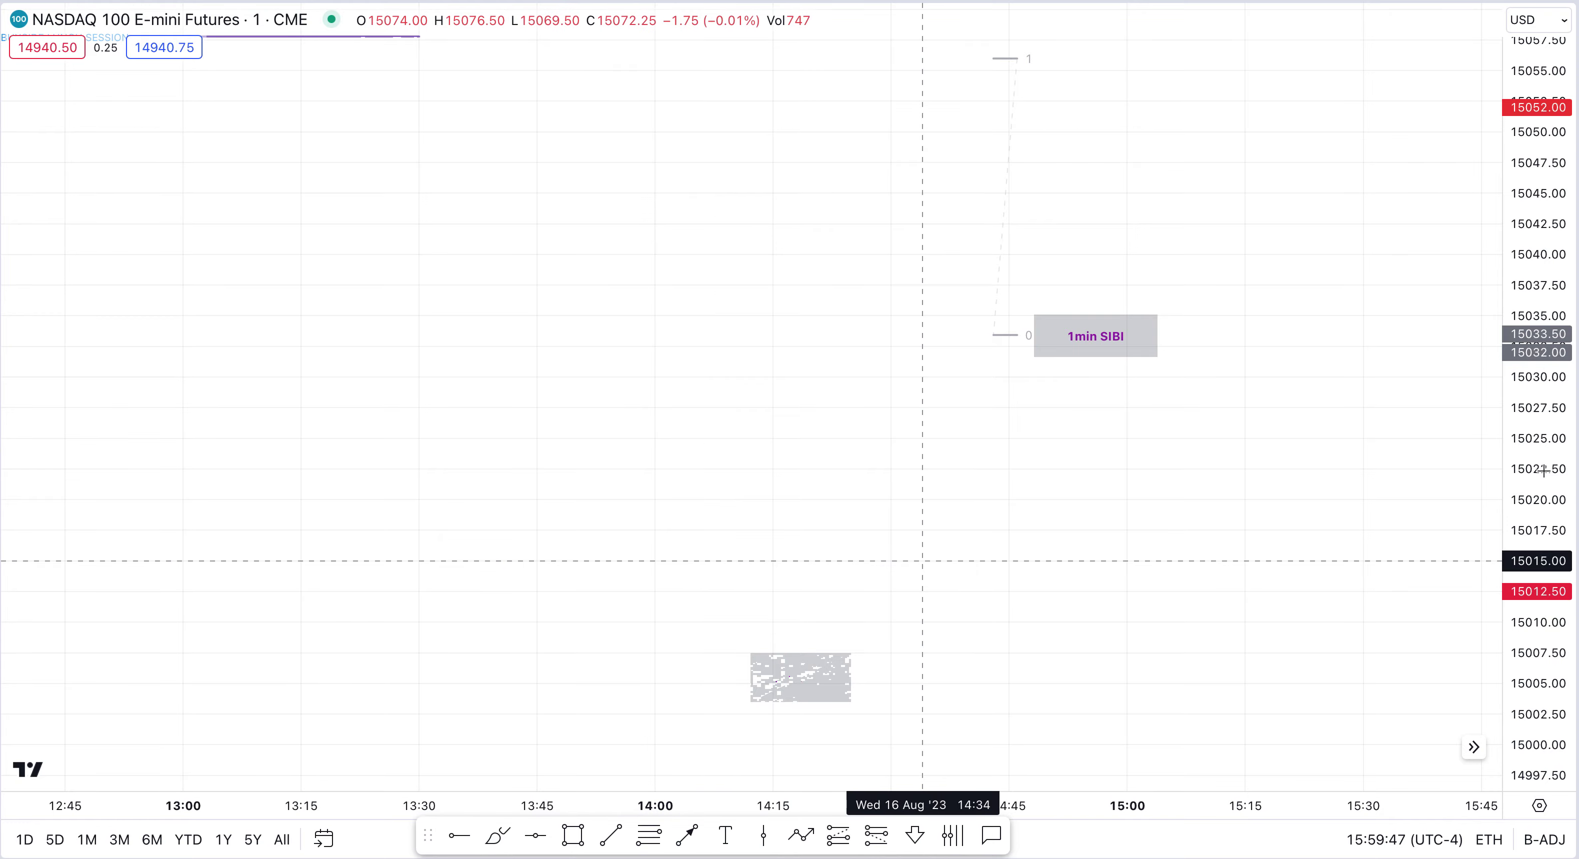
left_click_drag(1541, 367, 1536, 472)
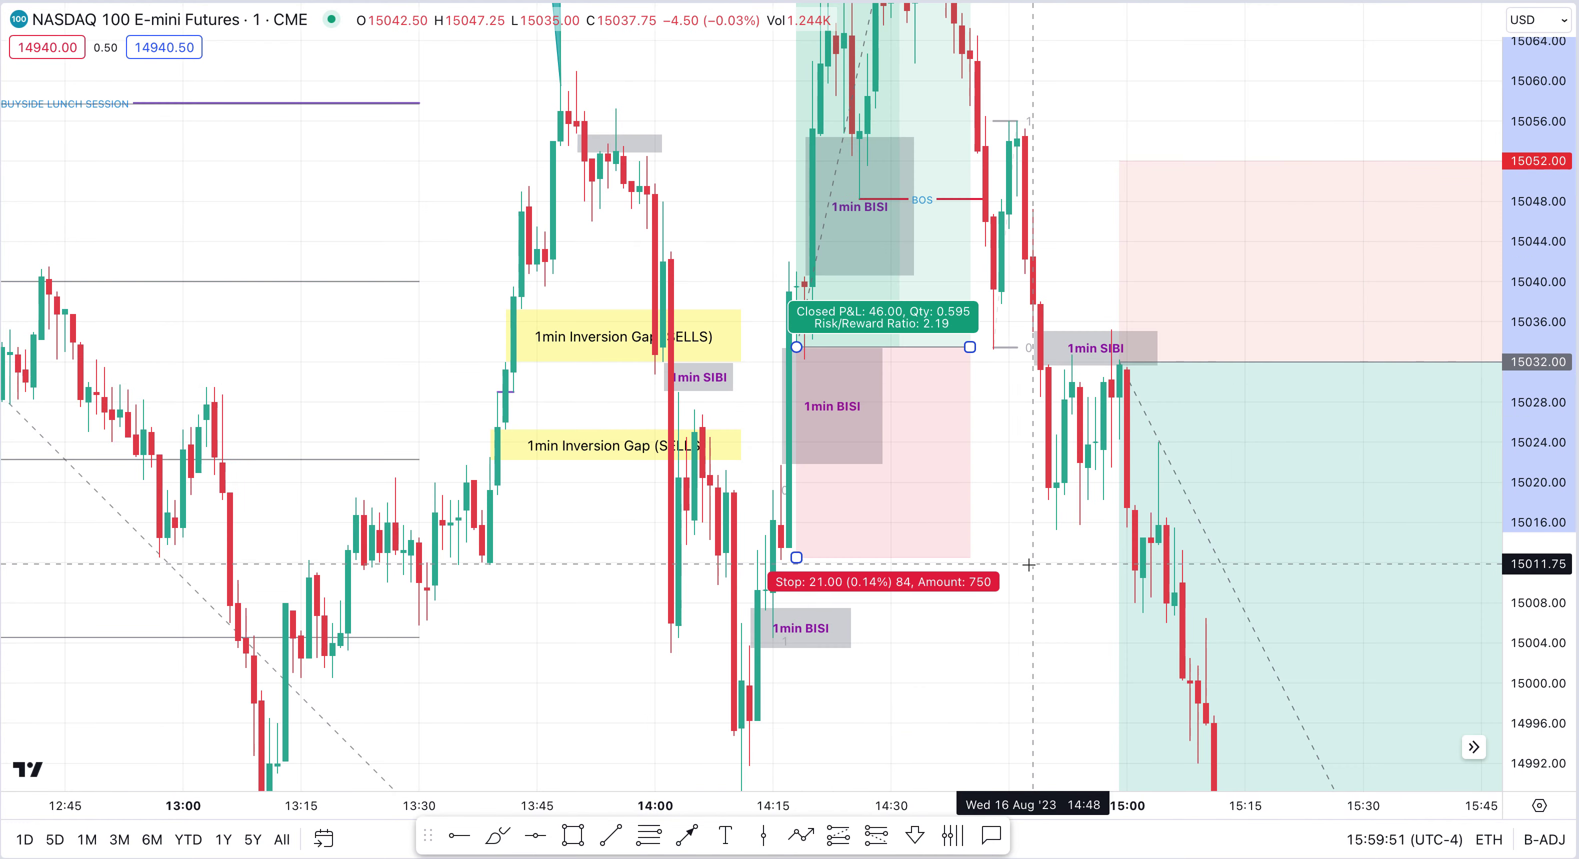
left_click(1009, 657)
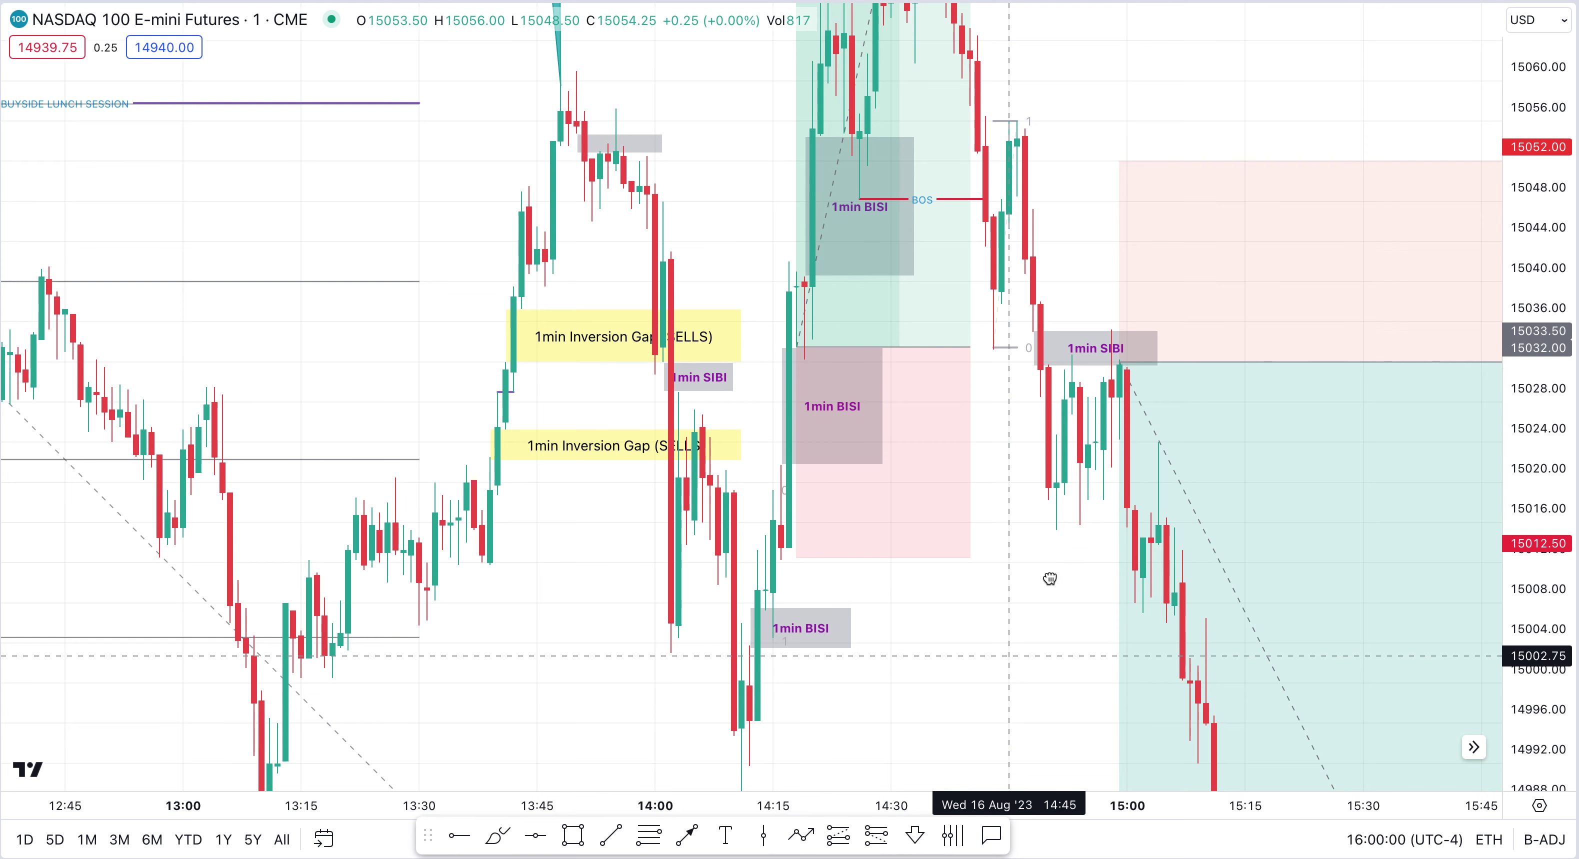
left_click_drag(1048, 669, 1082, 742)
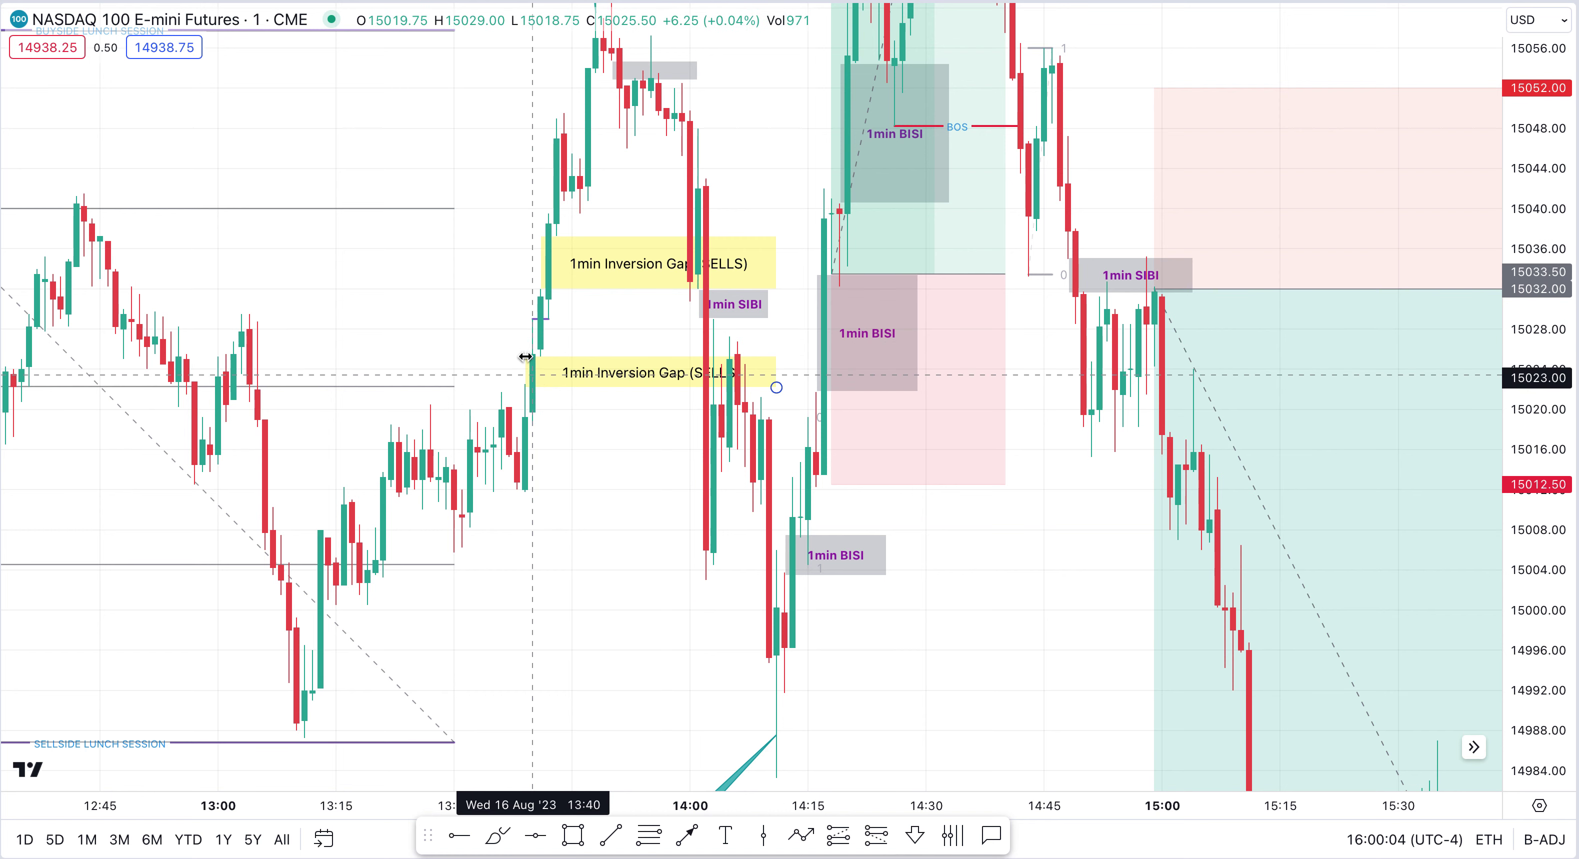
left_click(534, 377)
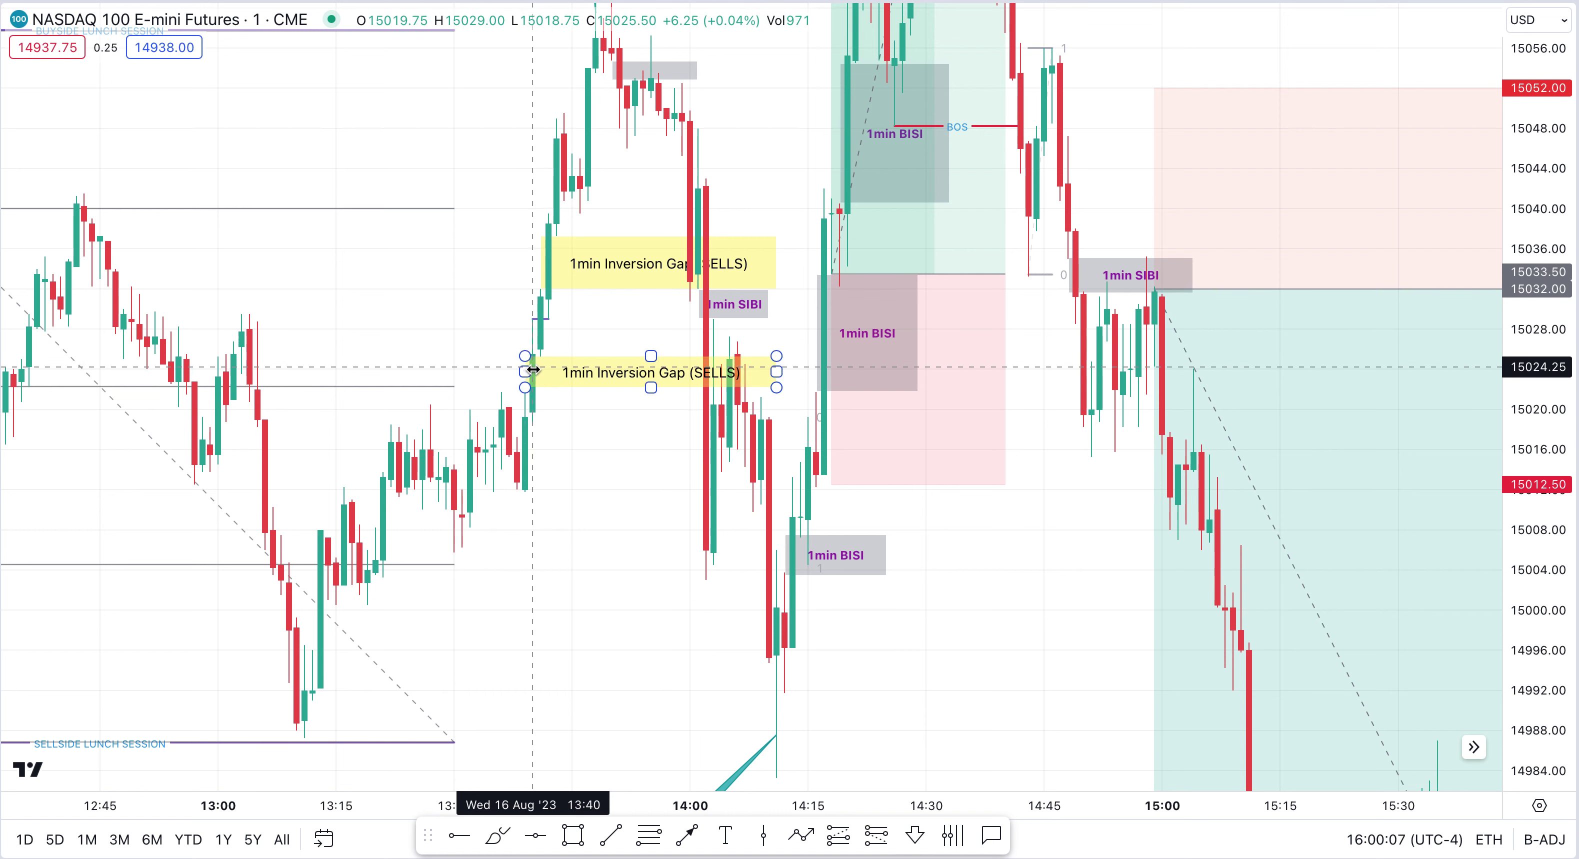
left_click(540, 331)
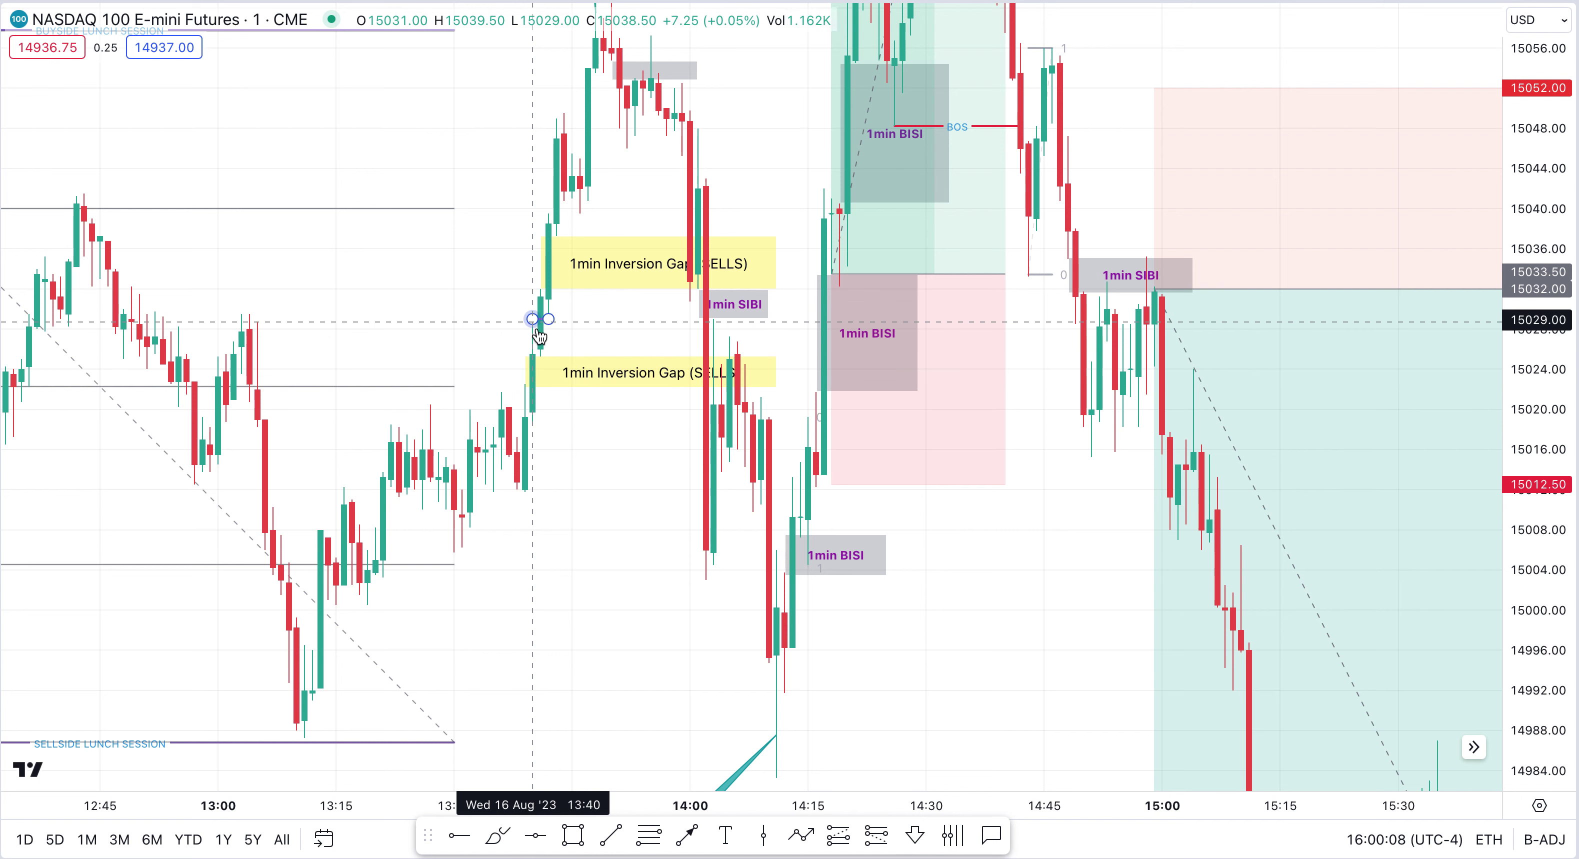
left_click(528, 374)
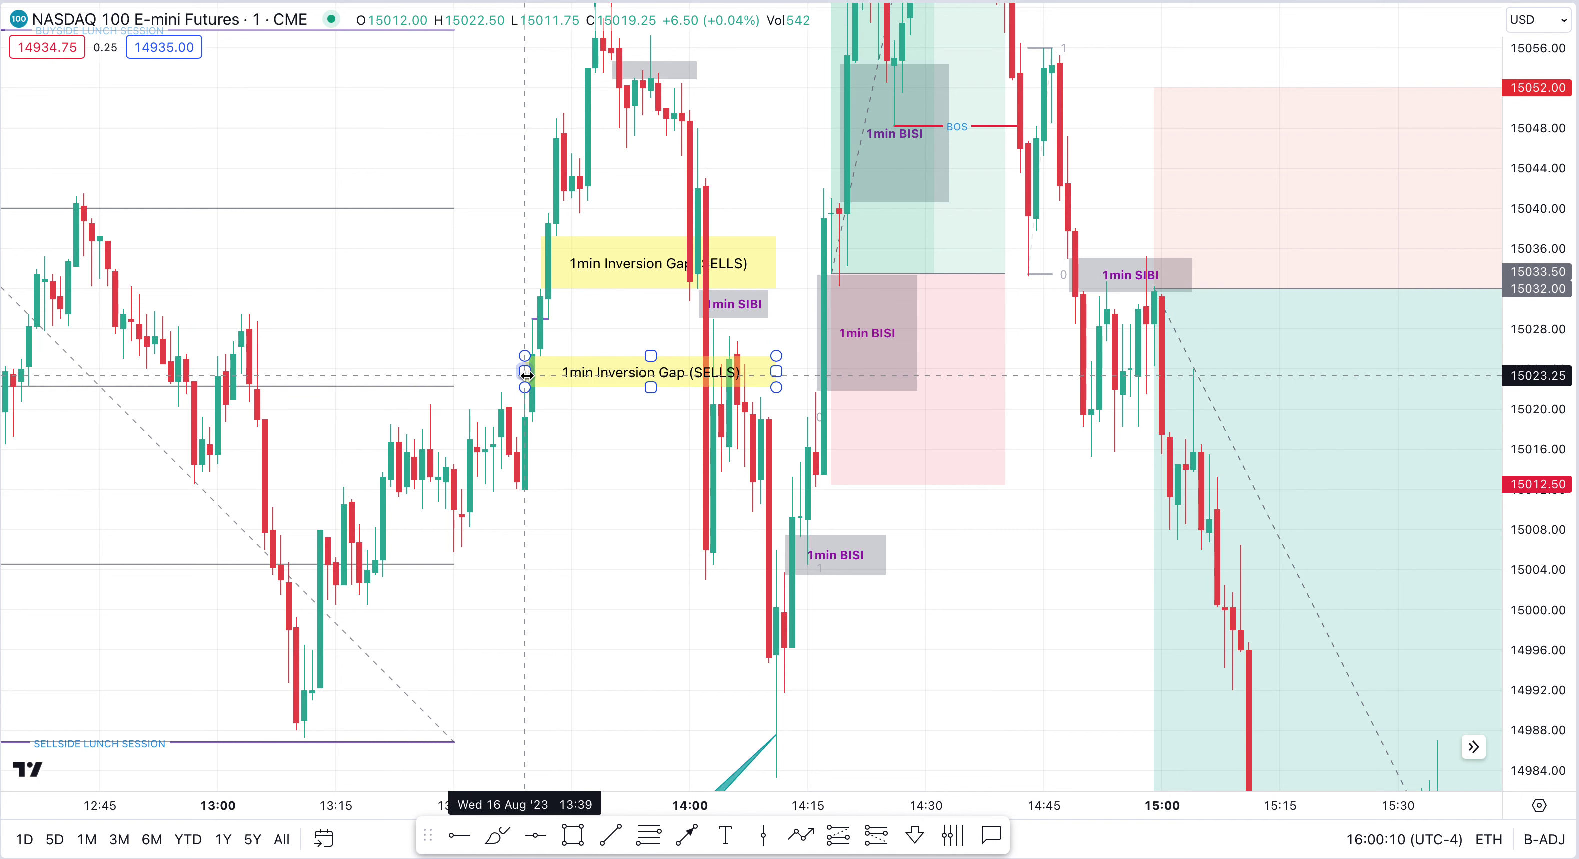
key("Escape")
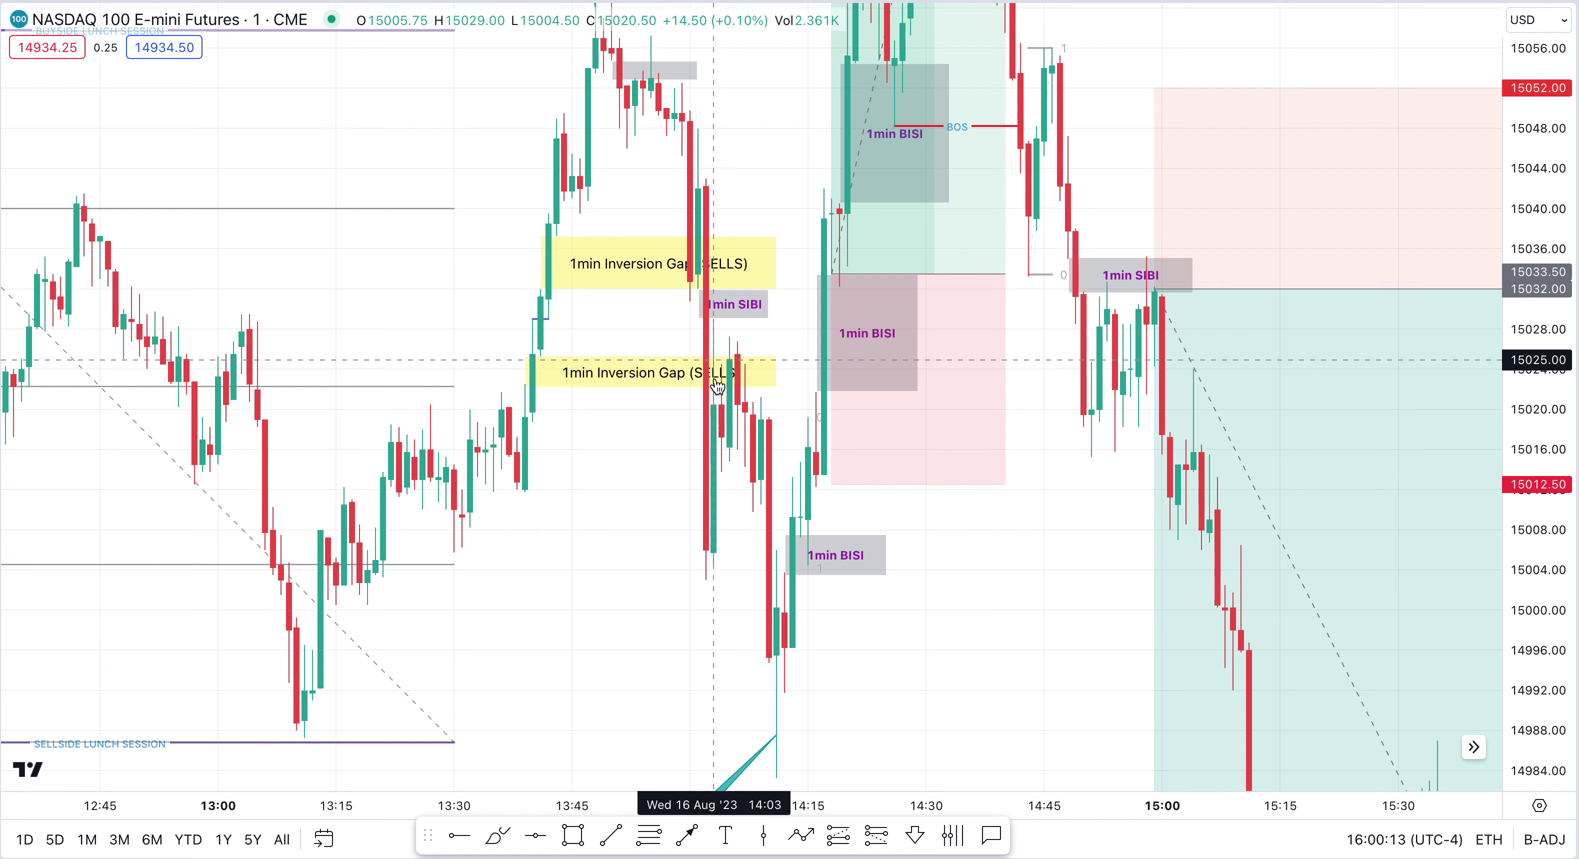
left_click(735, 371)
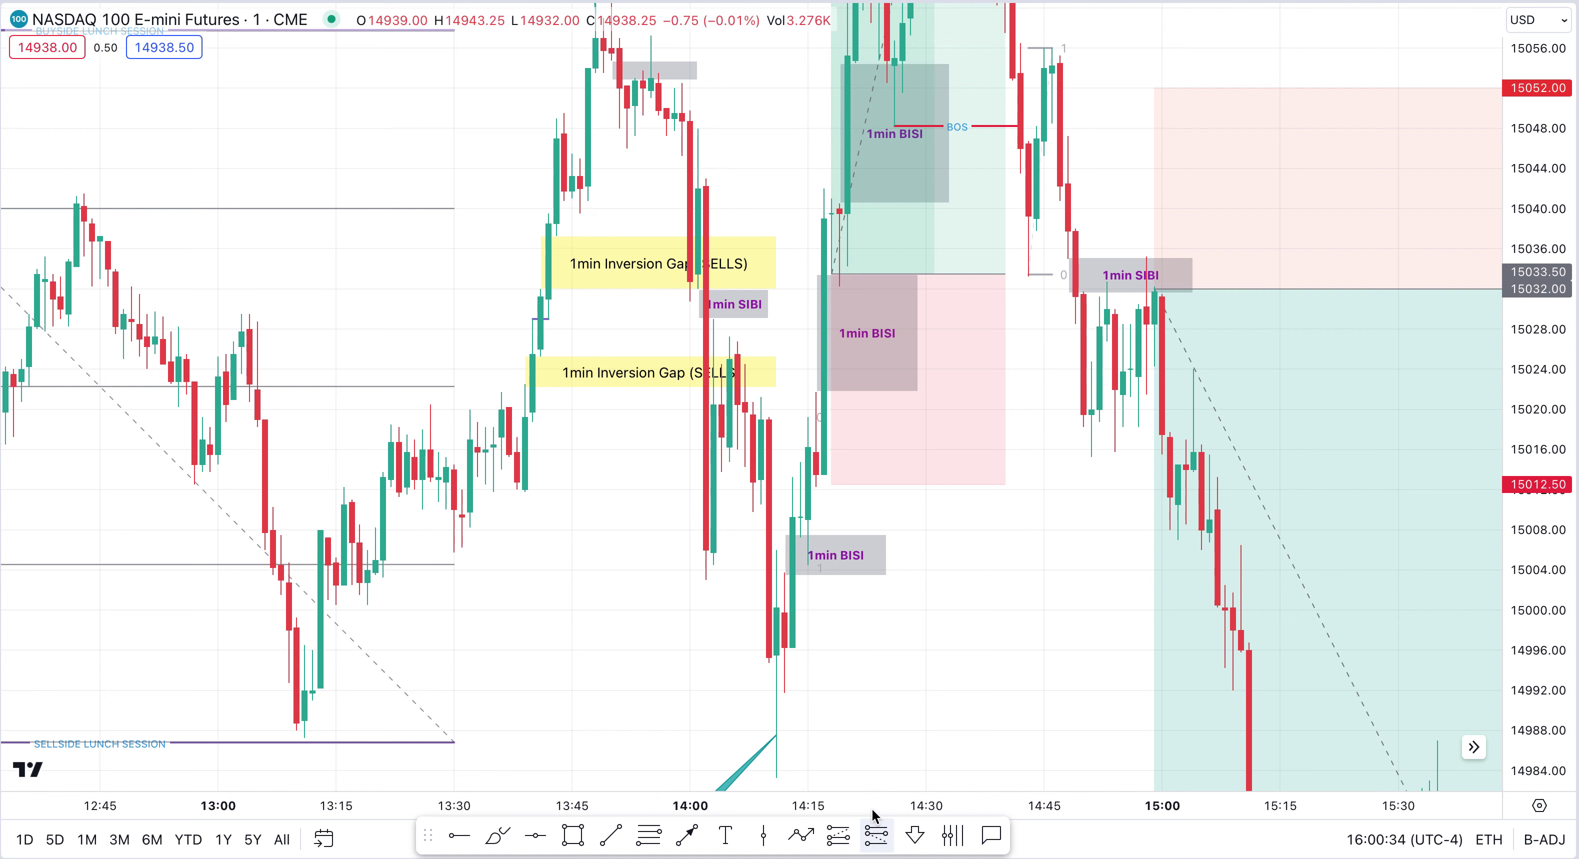
- Place a short position with entry at 15025.00 on the 14:05 candle inside the lower inversion gap and its stop at 15043.25
left_click(876, 835)
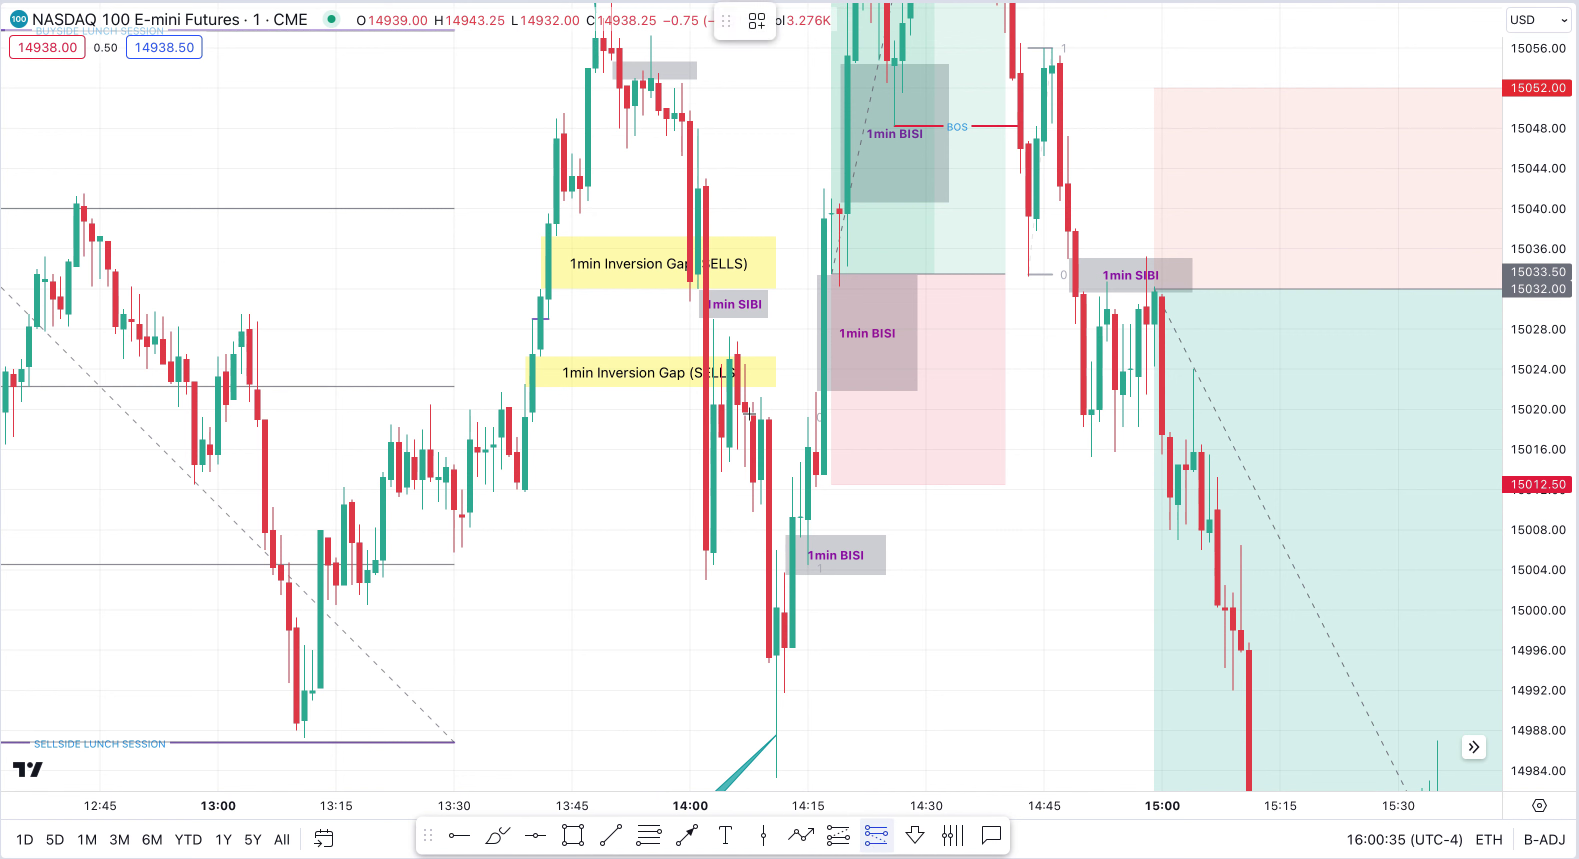
left_click(730, 359)
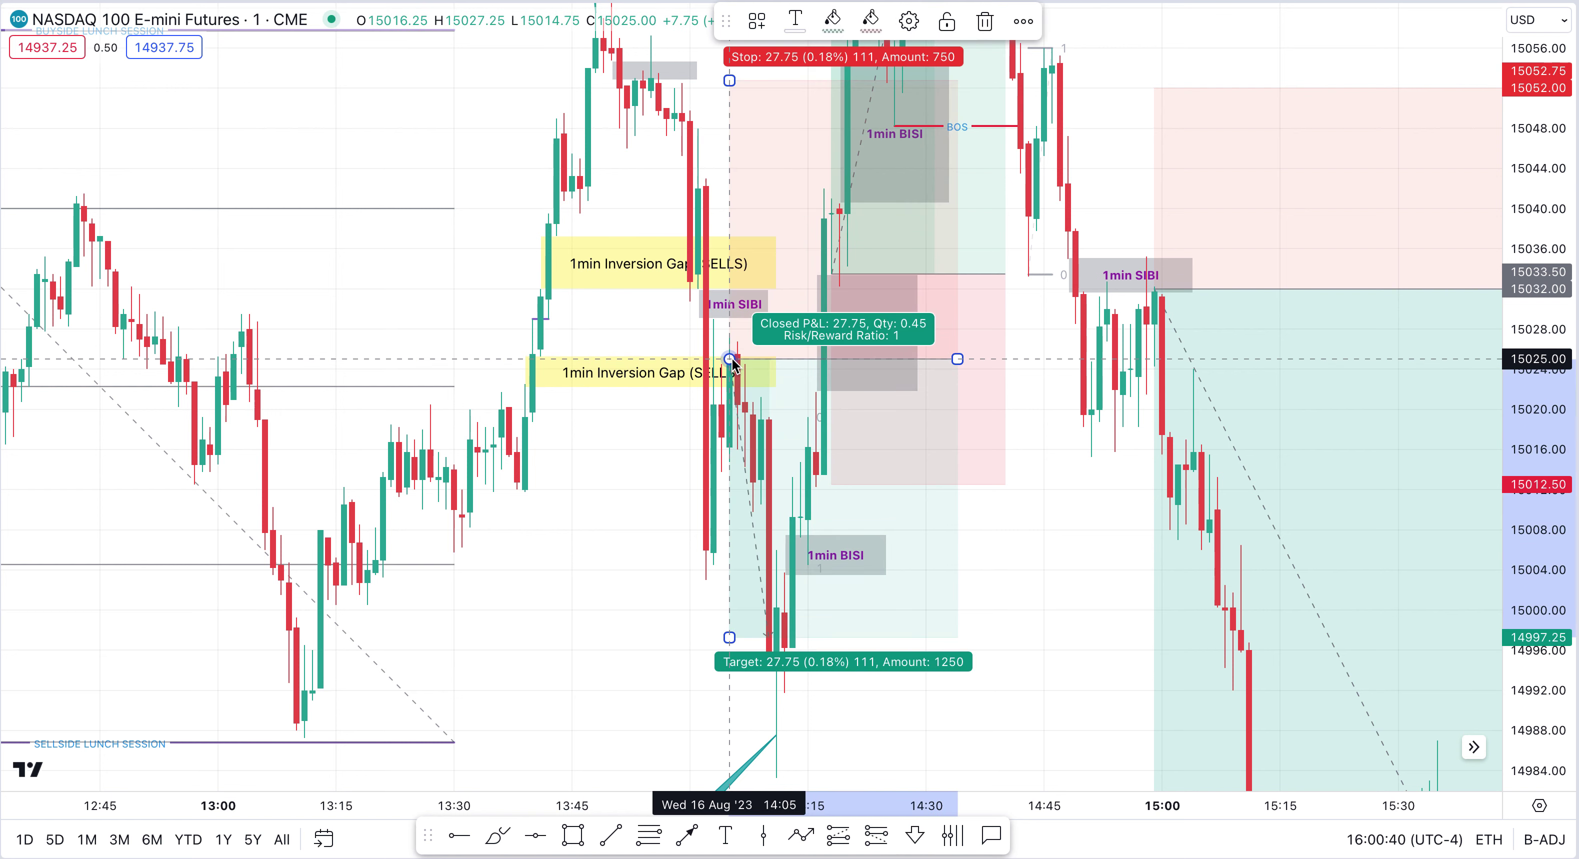
left_click_drag(730, 80, 728, 315)
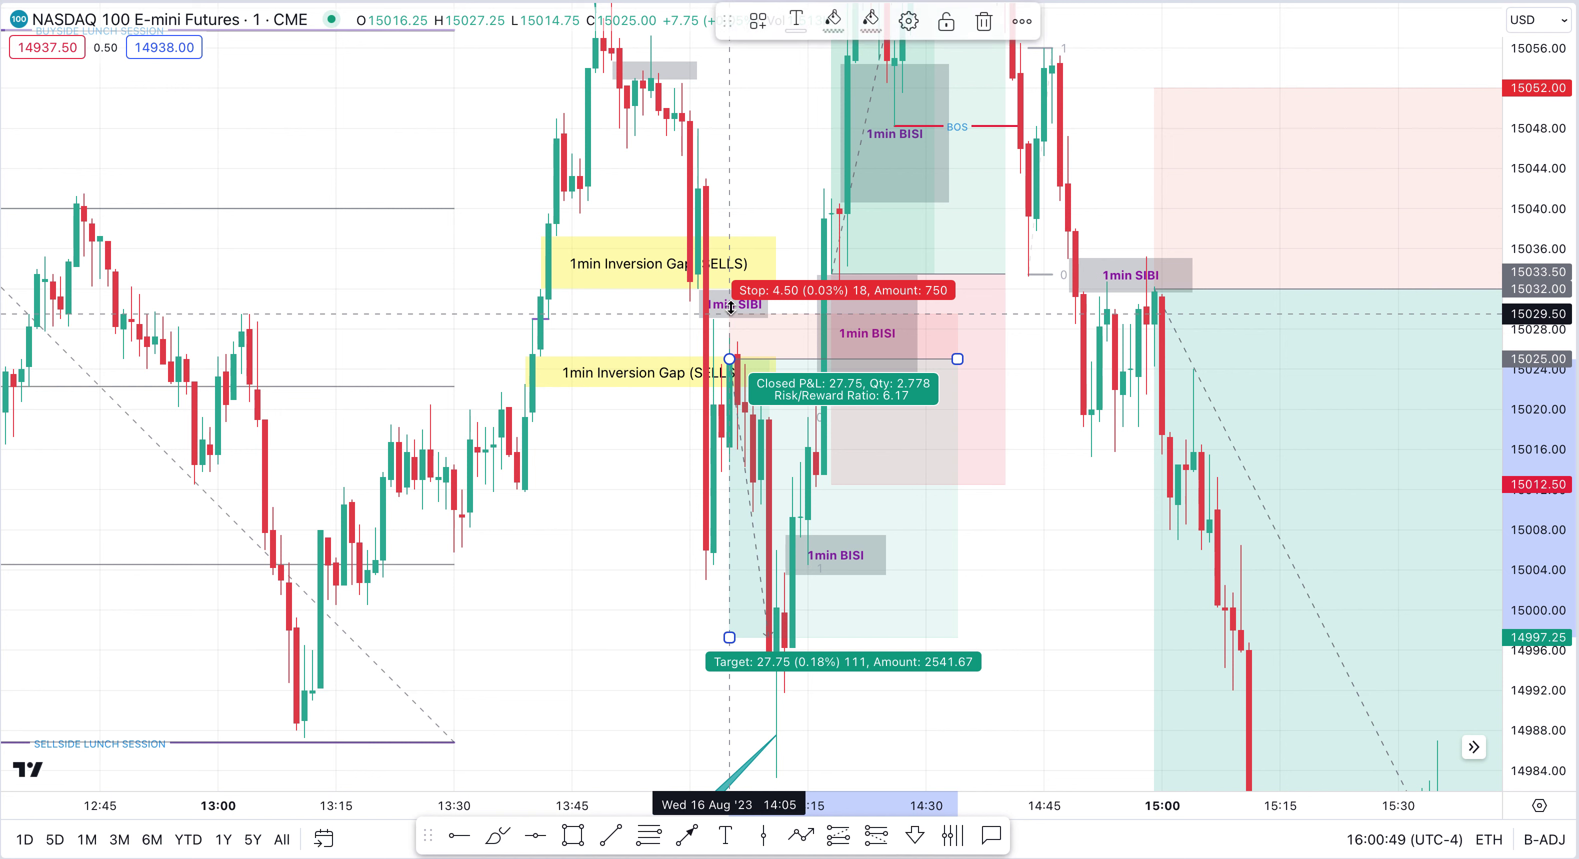
left_click_drag(730, 314, 725, 176)
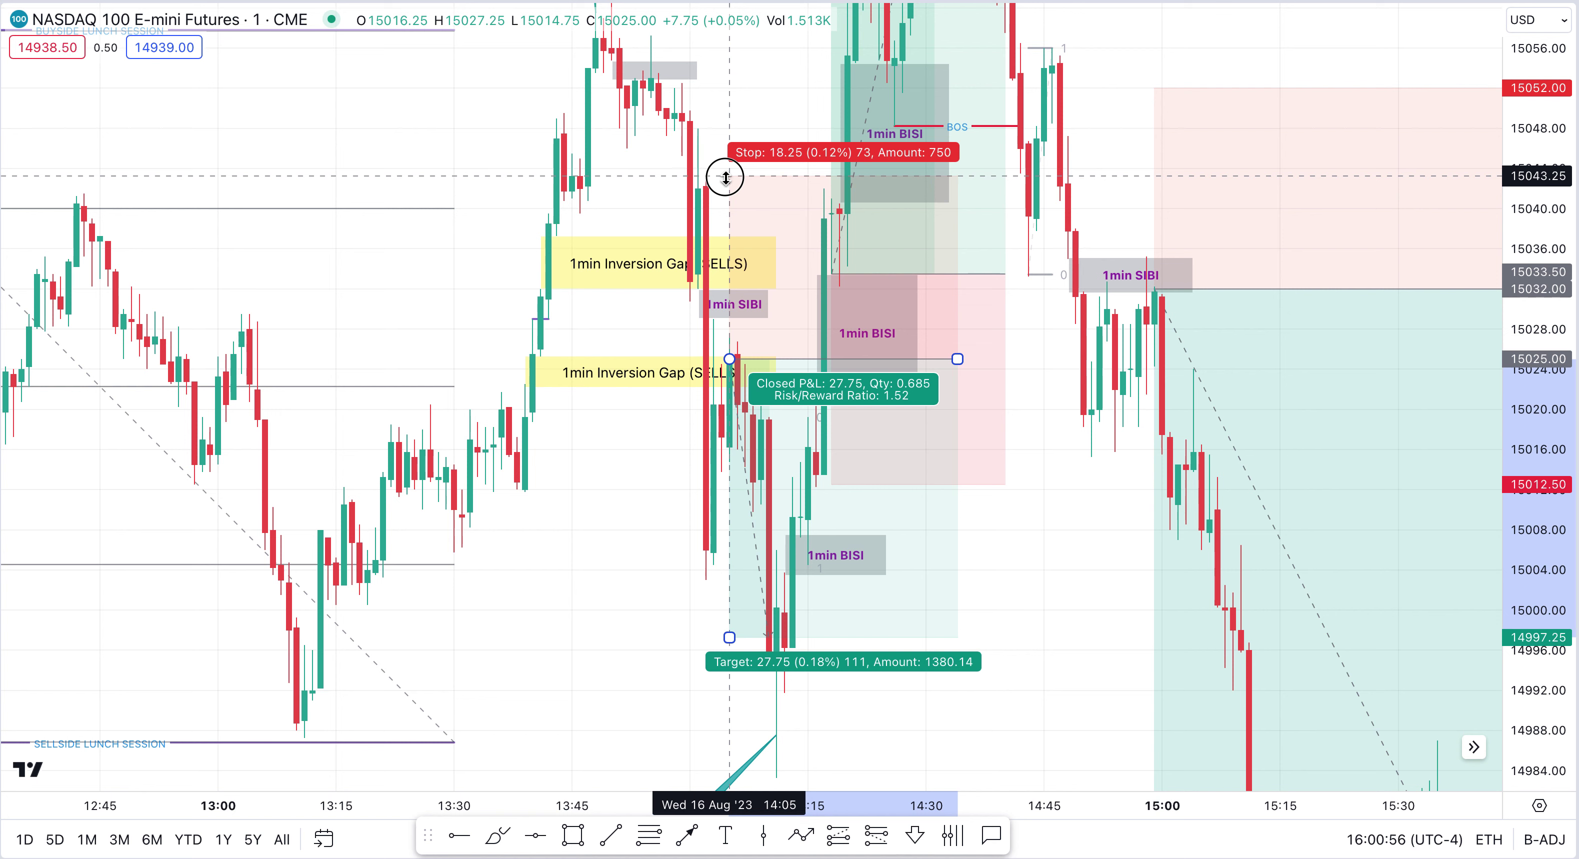
left_click(649, 196)
- Set the new short position's target to 14986.50, just below the sellside lunch session line, and shorten its later end to 14:12
mouse_move(626, 525)
left_mouse_down()
mouse_move(618, 376)
mouse_move(636, 298)
left_mouse_up()
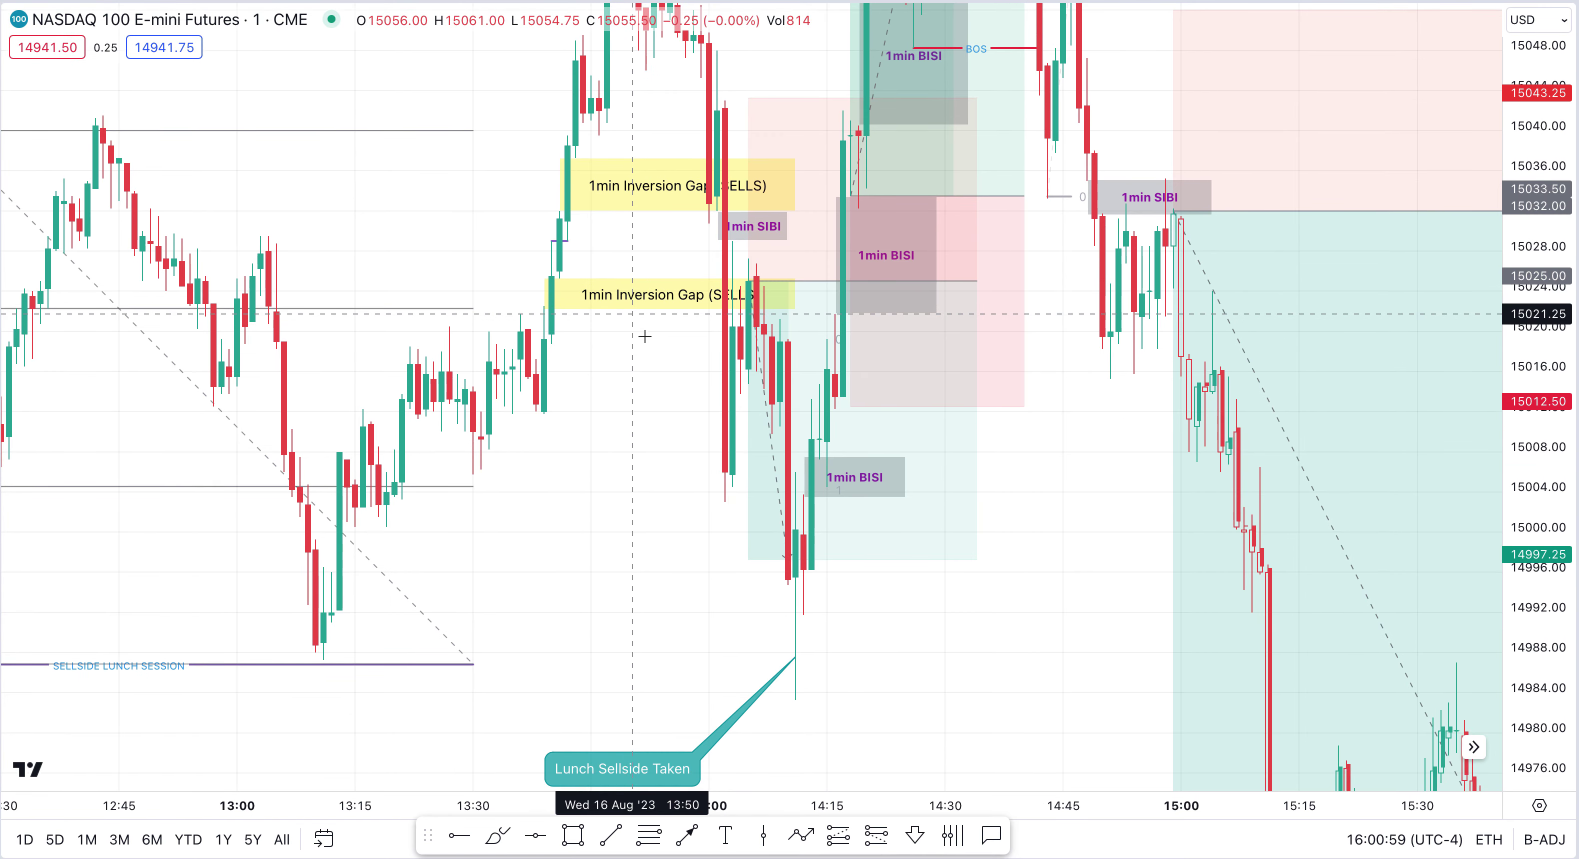
left_click(751, 554)
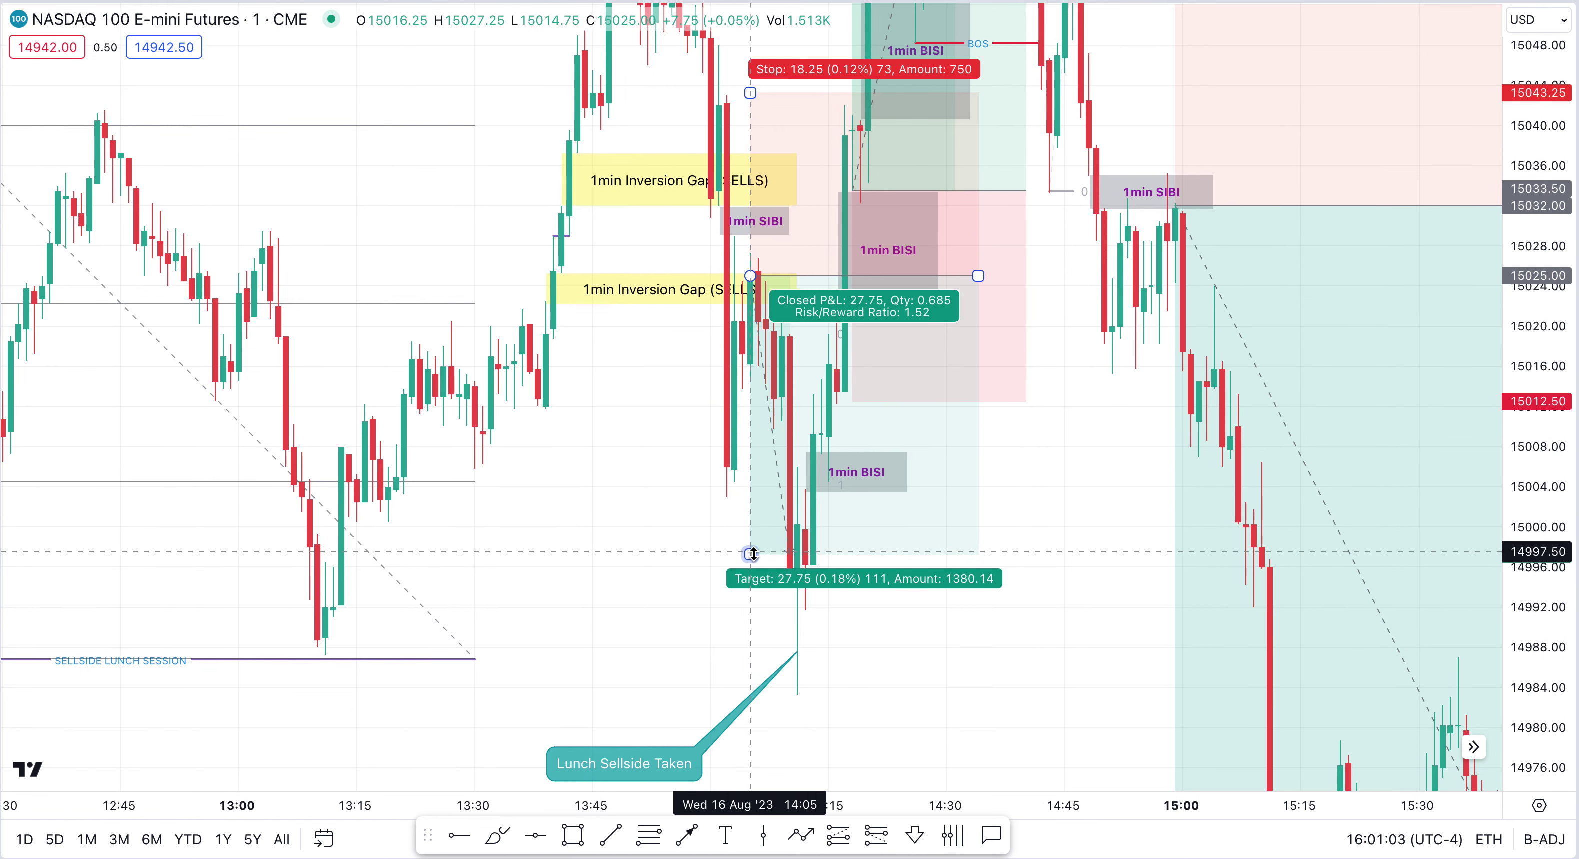
left_click_drag(752, 555, 752, 663)
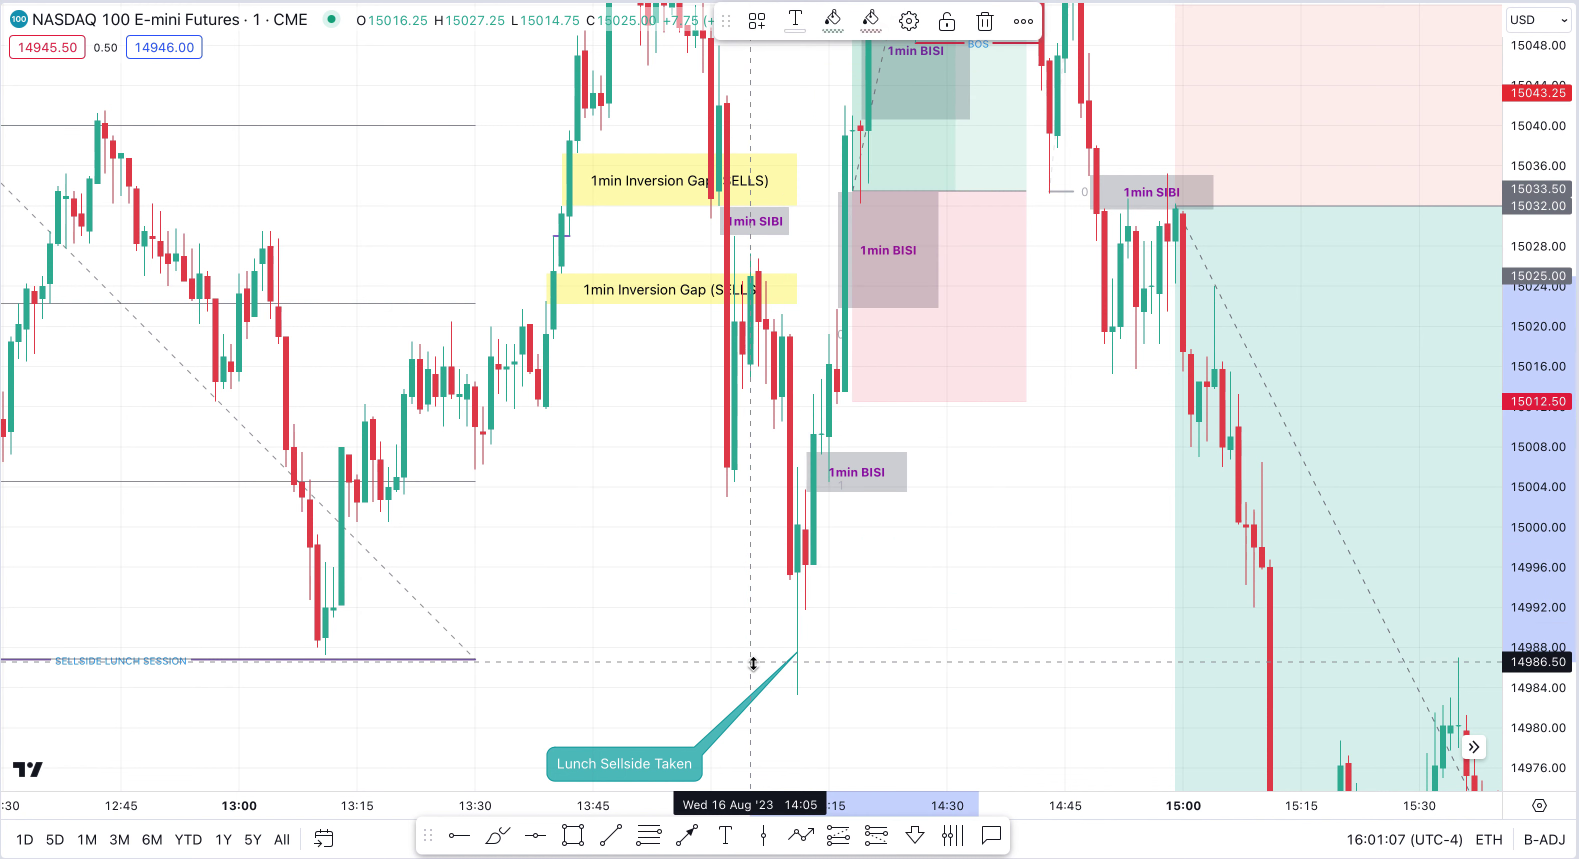
left_click(752, 664)
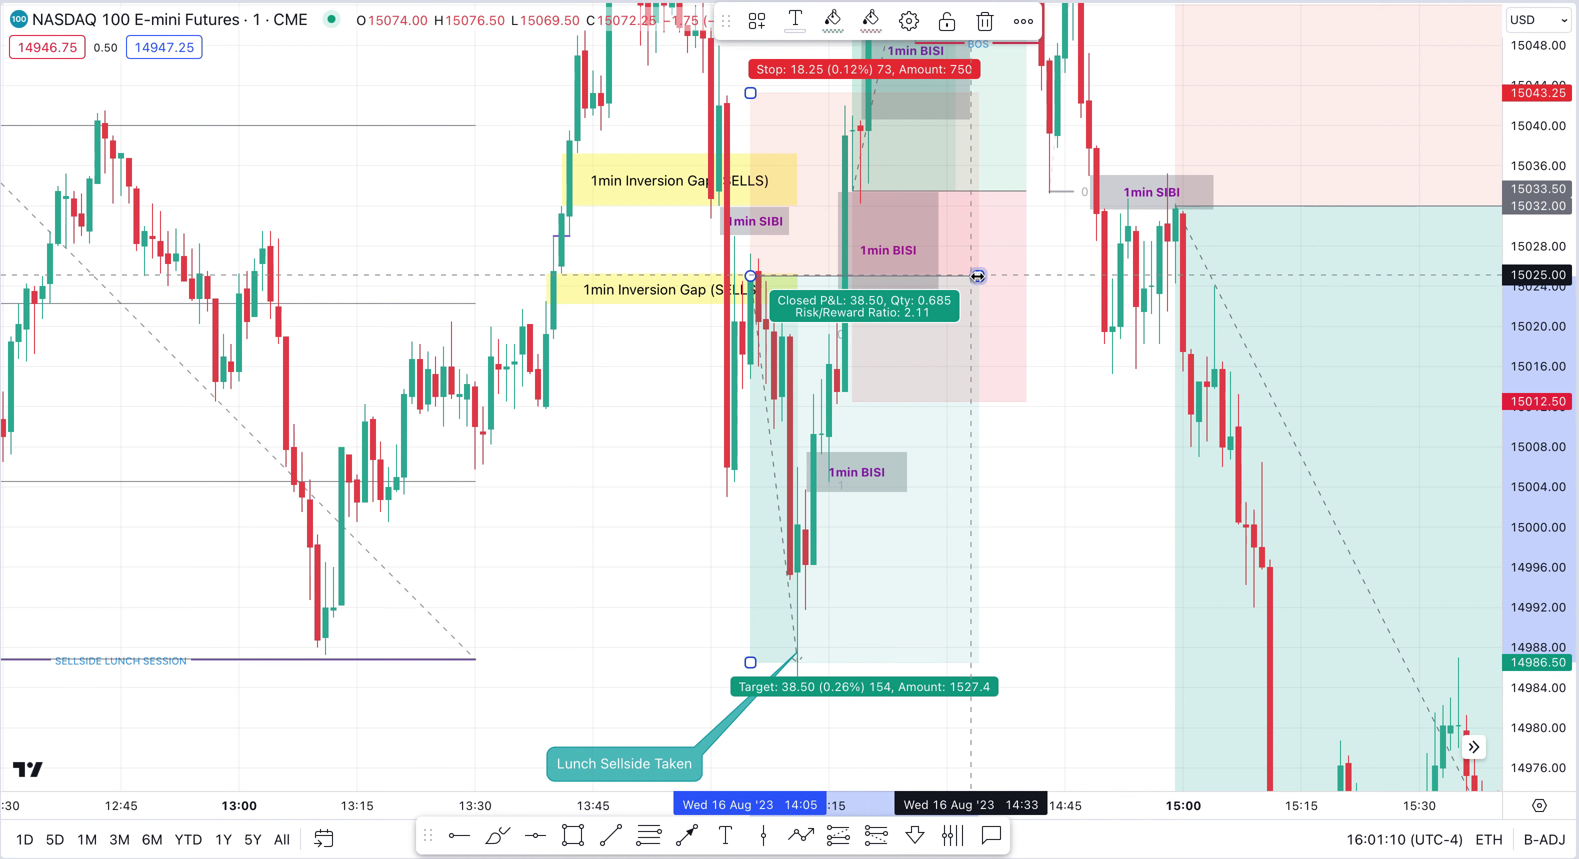
left_click_drag(978, 277, 804, 280)
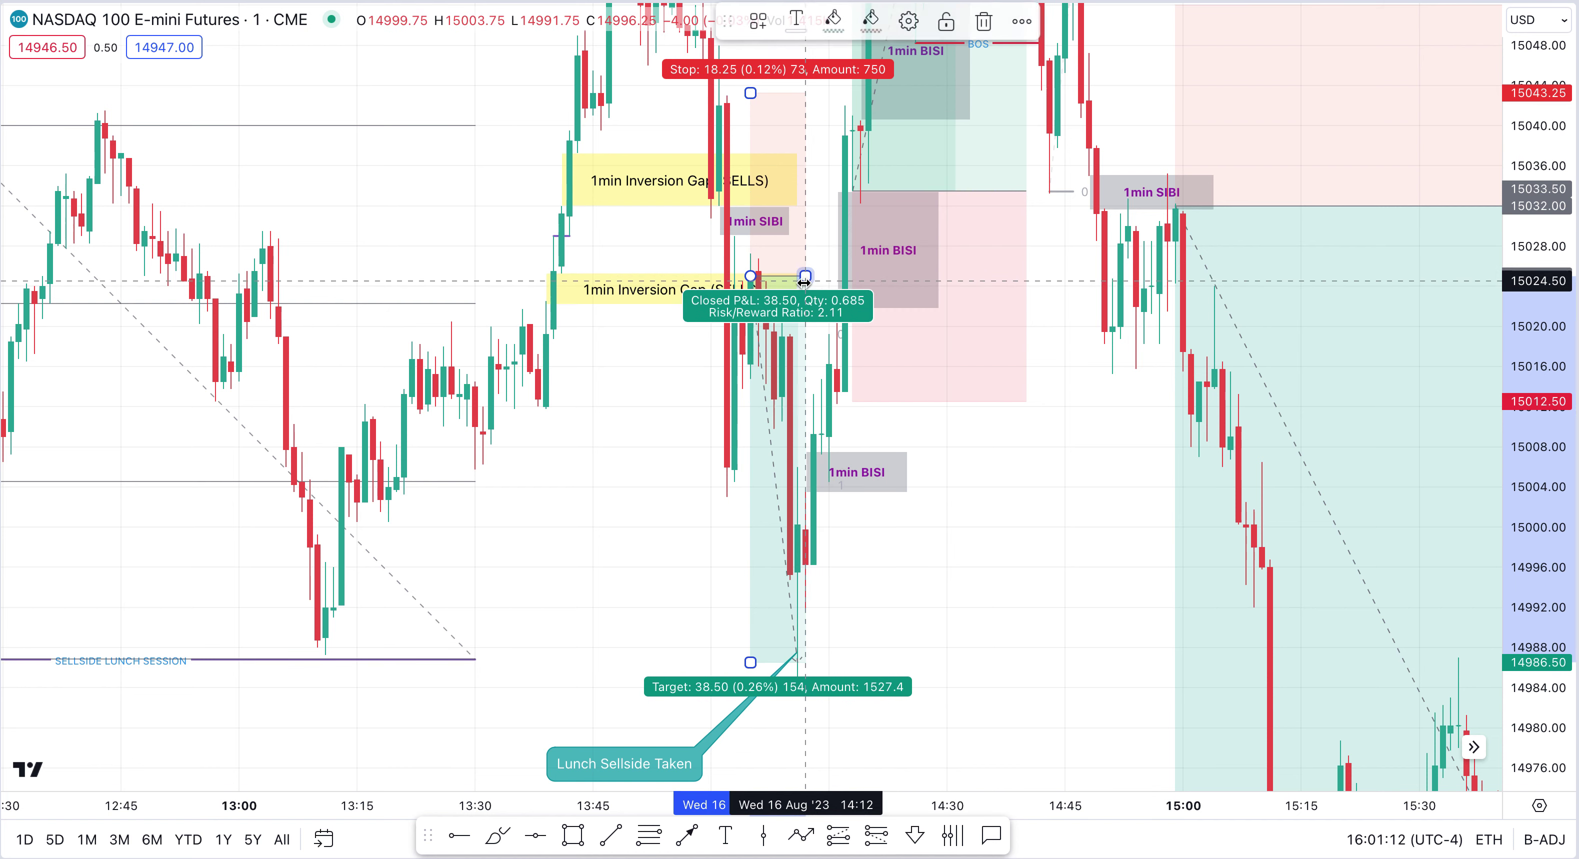
left_click(959, 640)
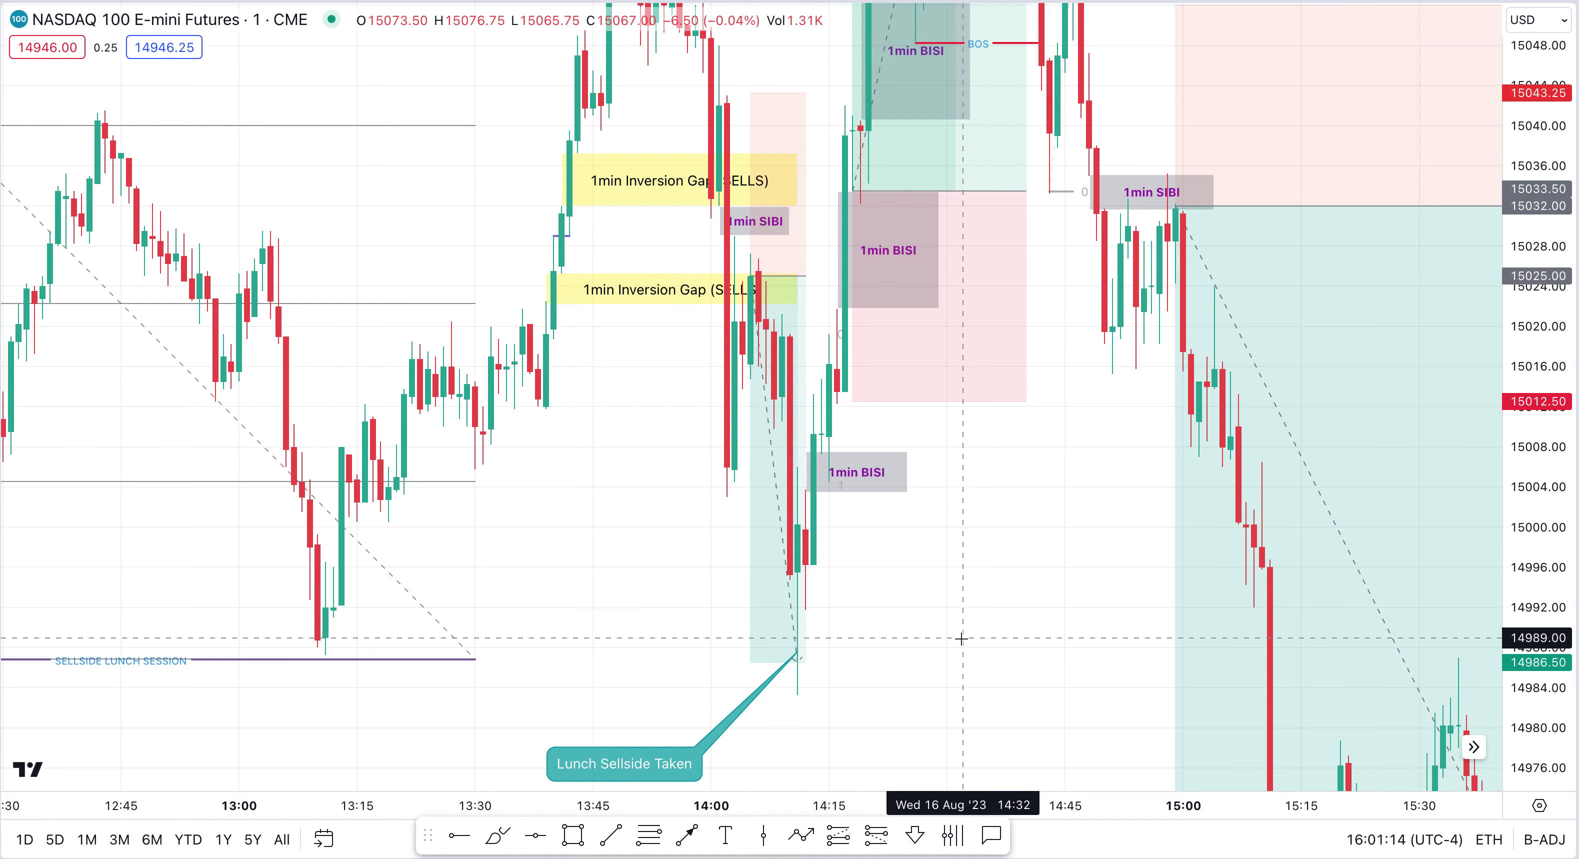
- Review the finished short position against the Lunch Buyside and Lunch Sellside Taken levels and the following price action
left_click(798, 652)
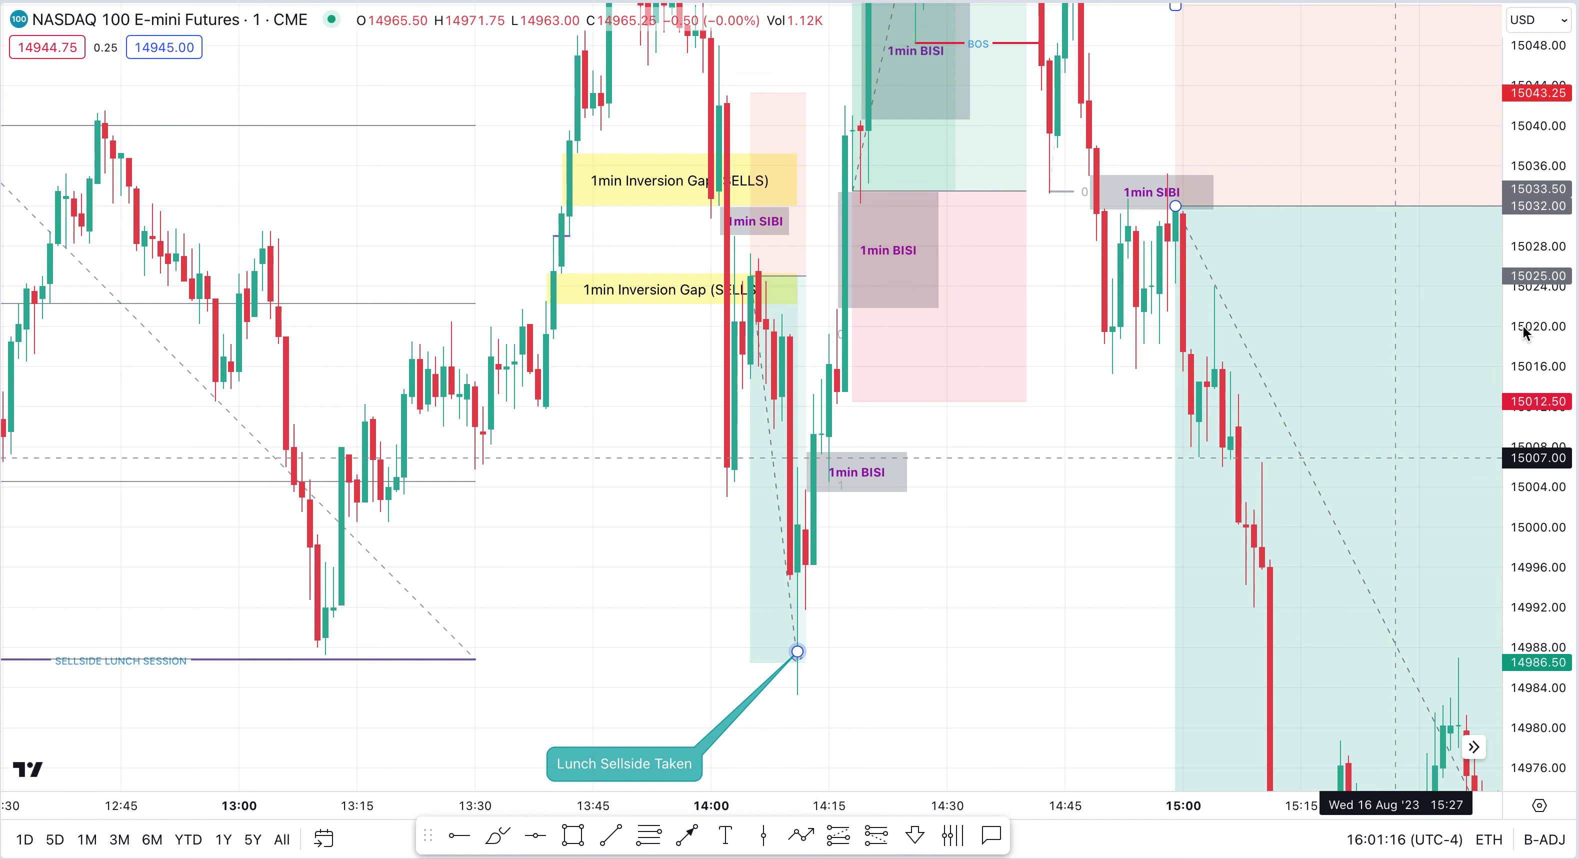
left_click_drag(1524, 329, 1534, 645)
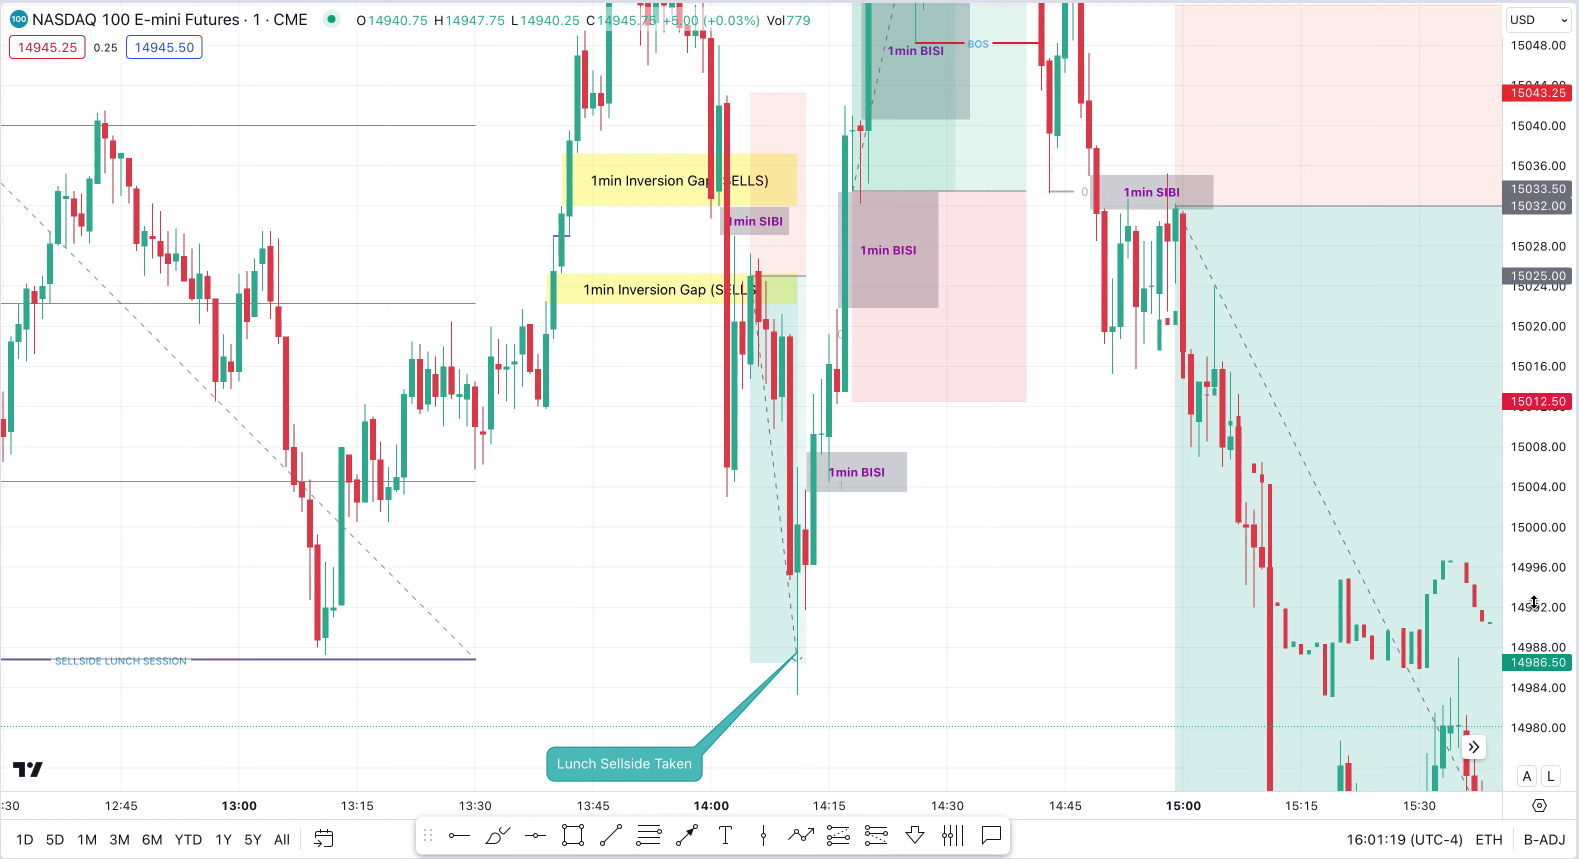
left_click_drag(1547, 285, 1519, 413)
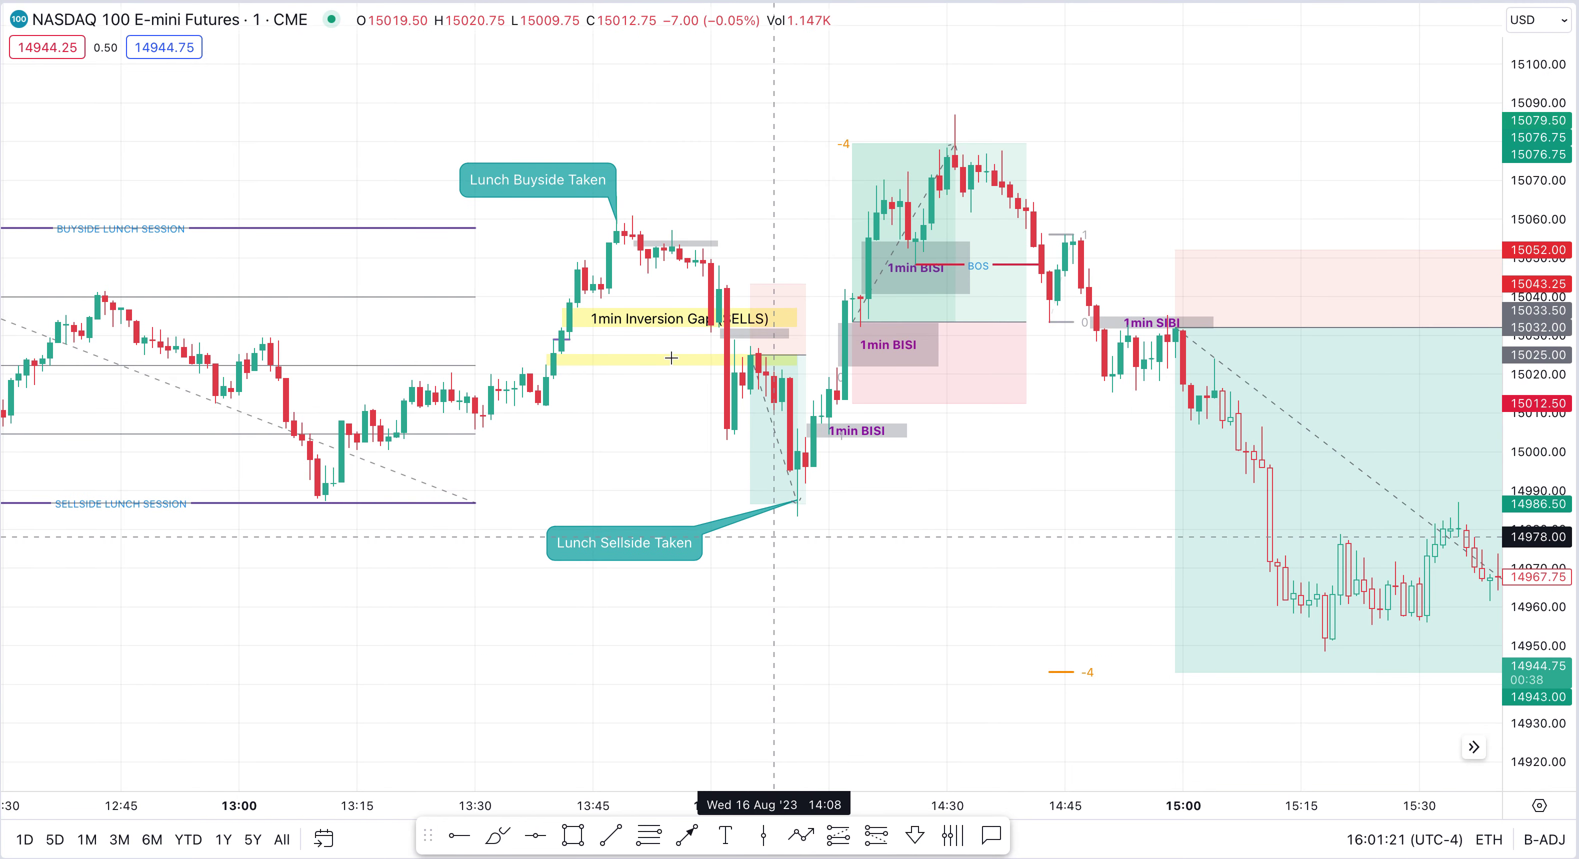
left_click(758, 505)
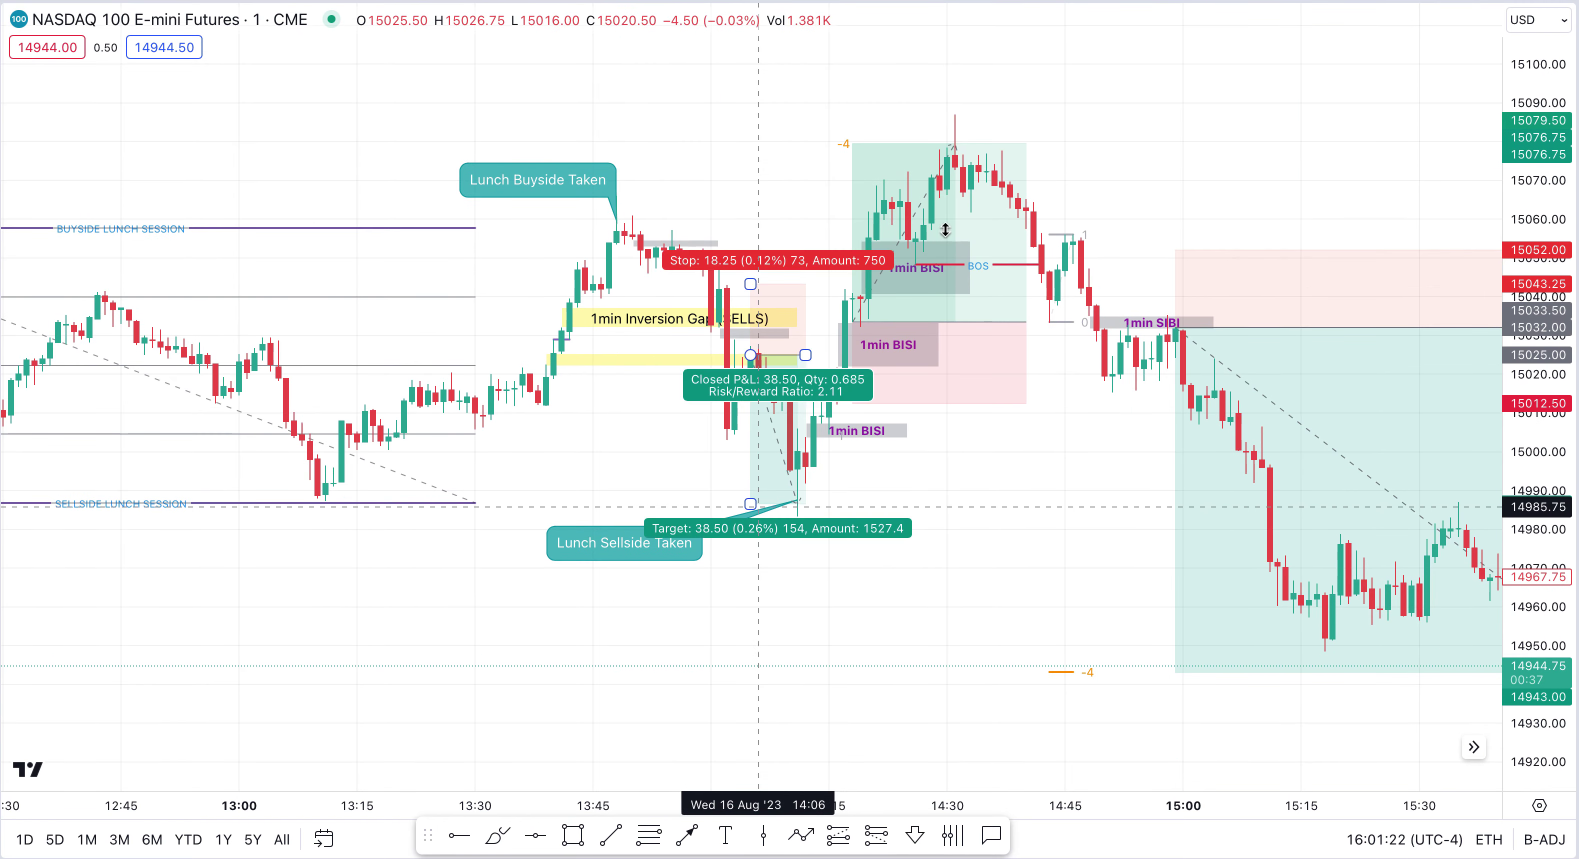
left_click(1044, 532)
left_click_drag(1529, 577, 1530, 527)
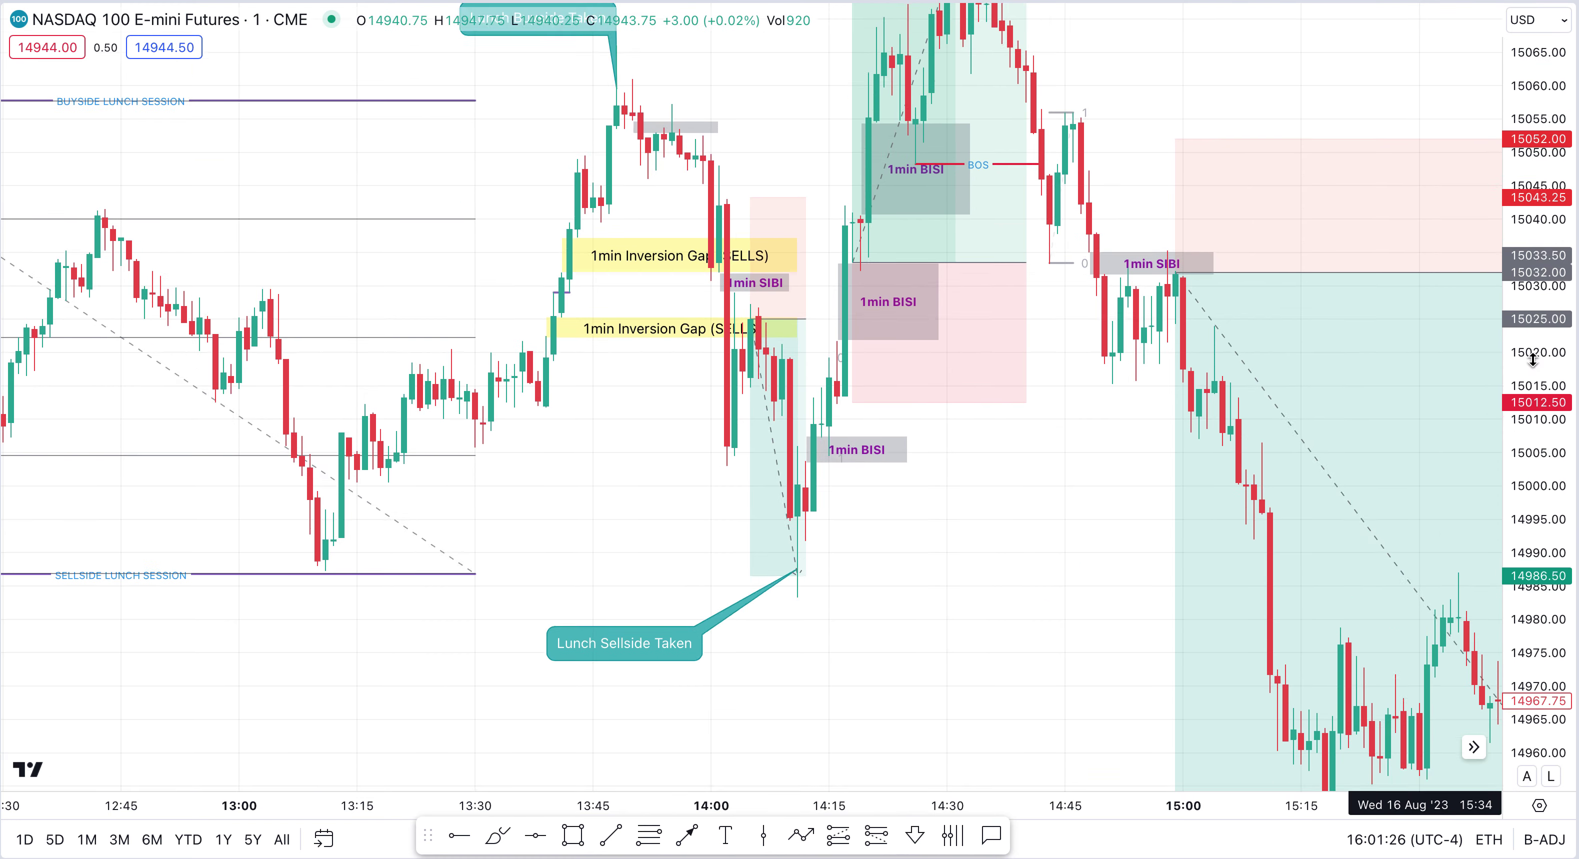
left_click(1129, 512)
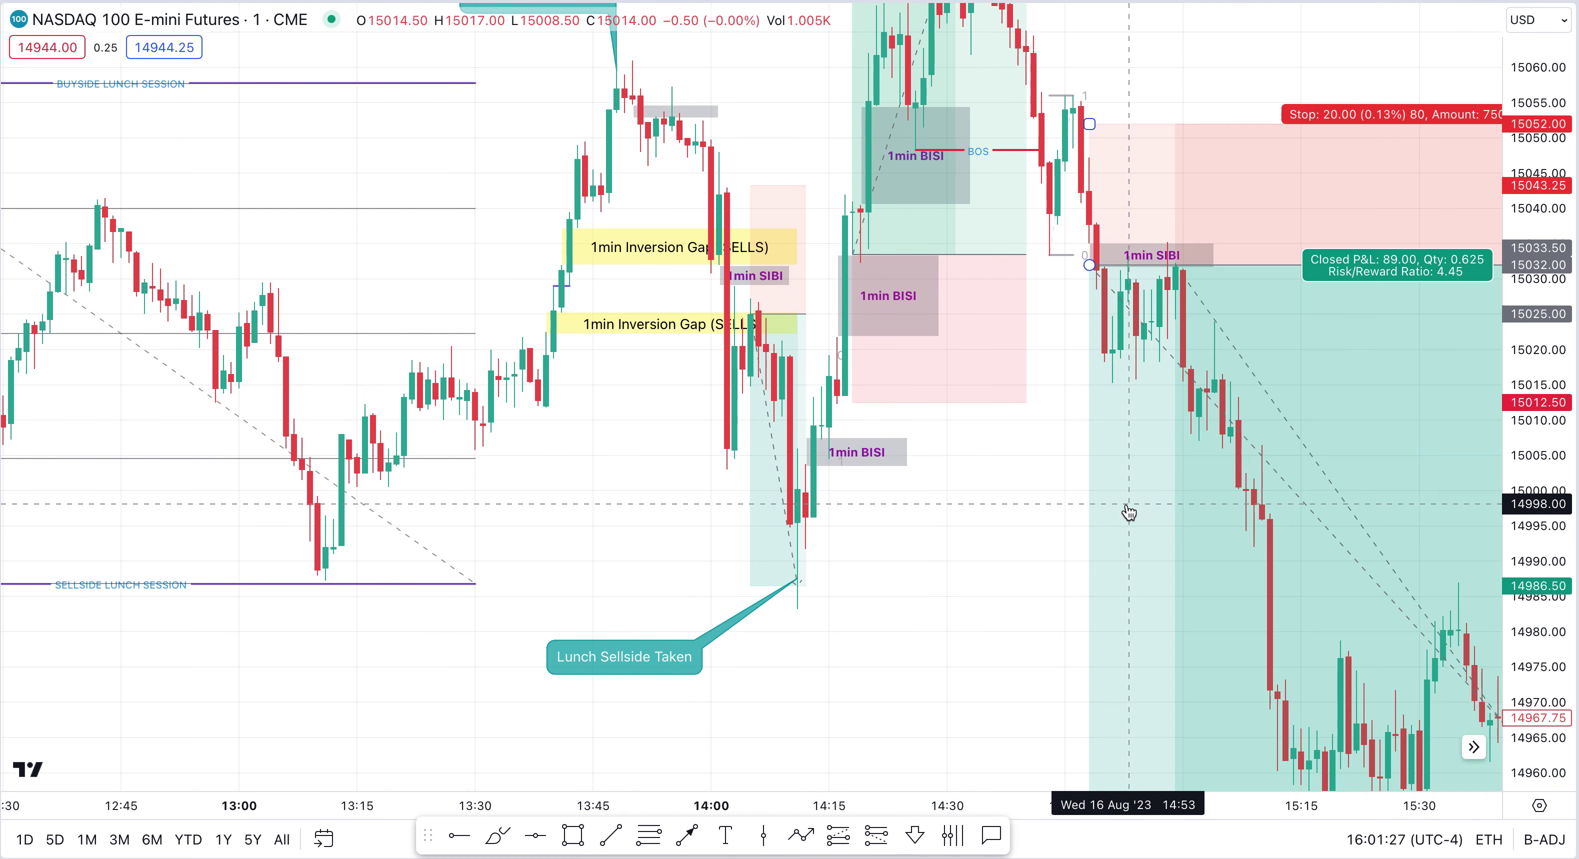
- Examine up close the short position's target area around the Lunch Sellside Taken low
left_click(874, 536)
scroll(874, 535, "up", 3)
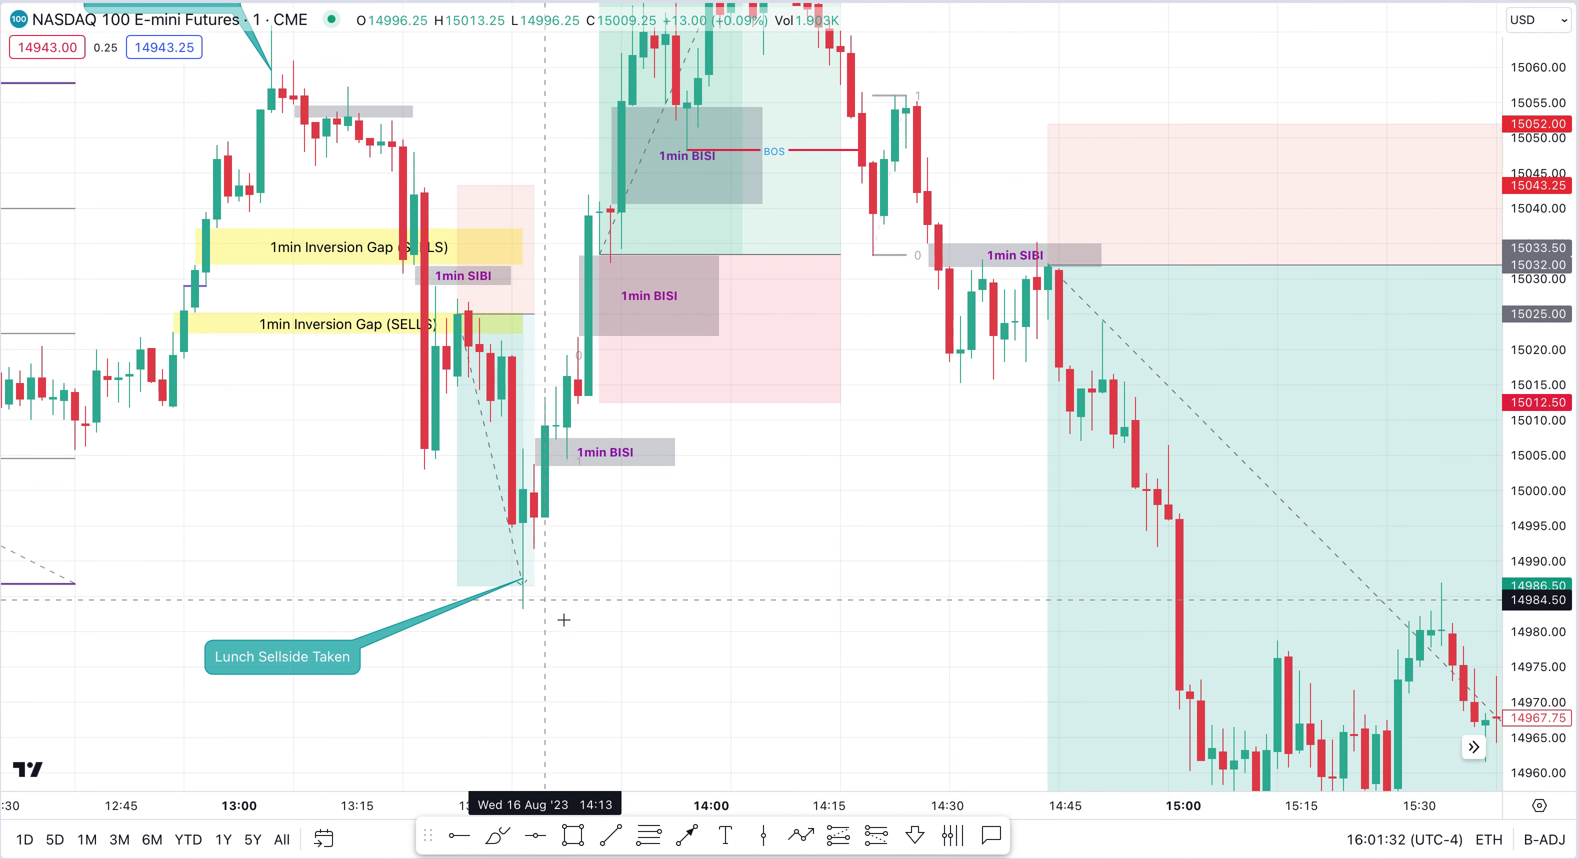
left_click(479, 585)
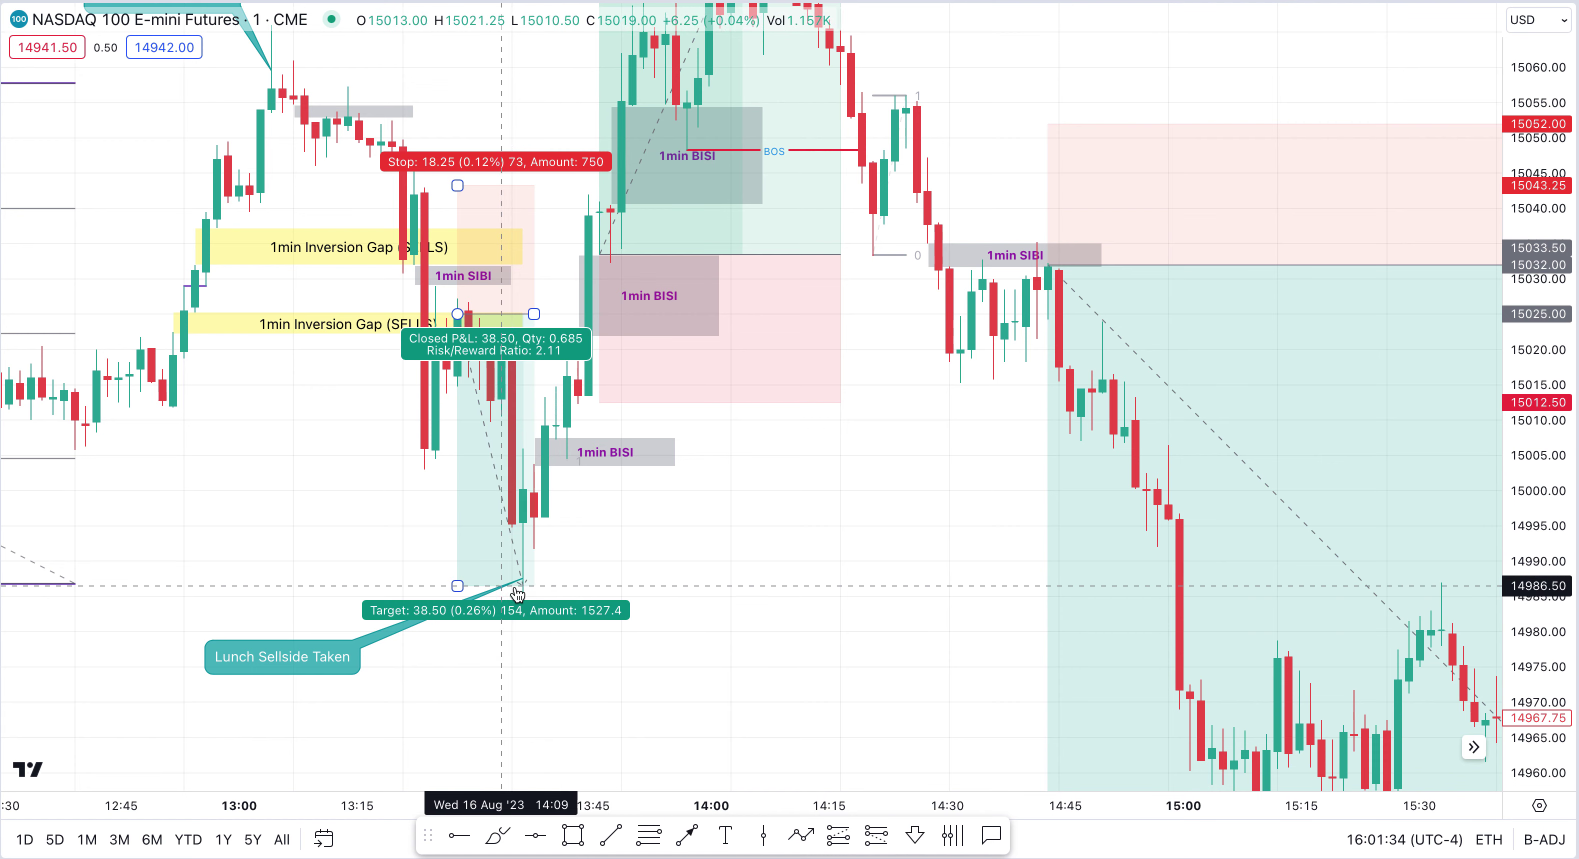
left_click_drag(670, 558, 768, 561)
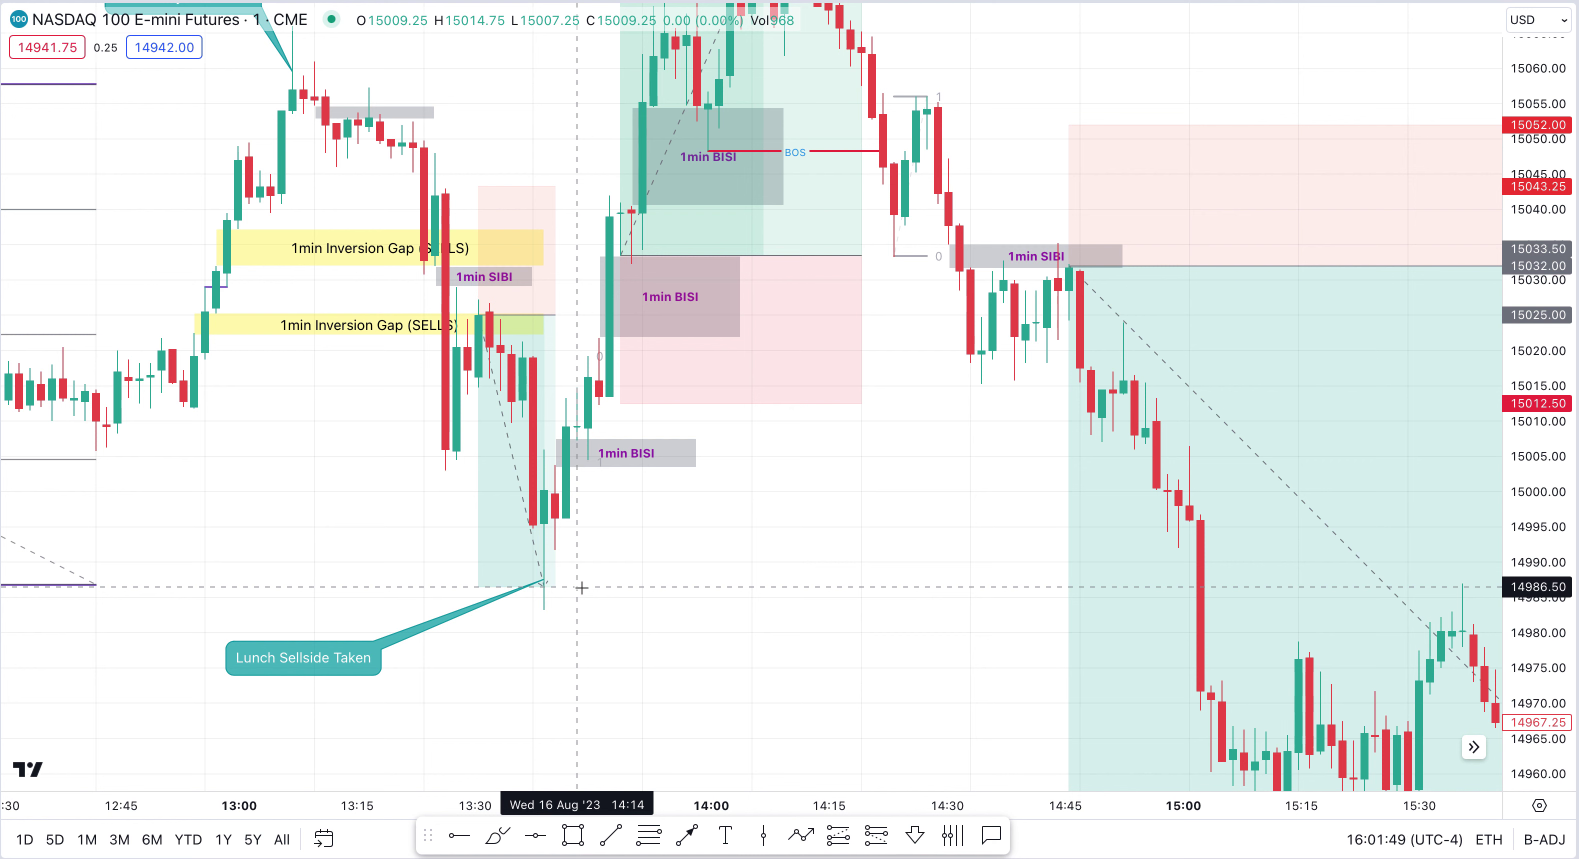
left_click(554, 593)
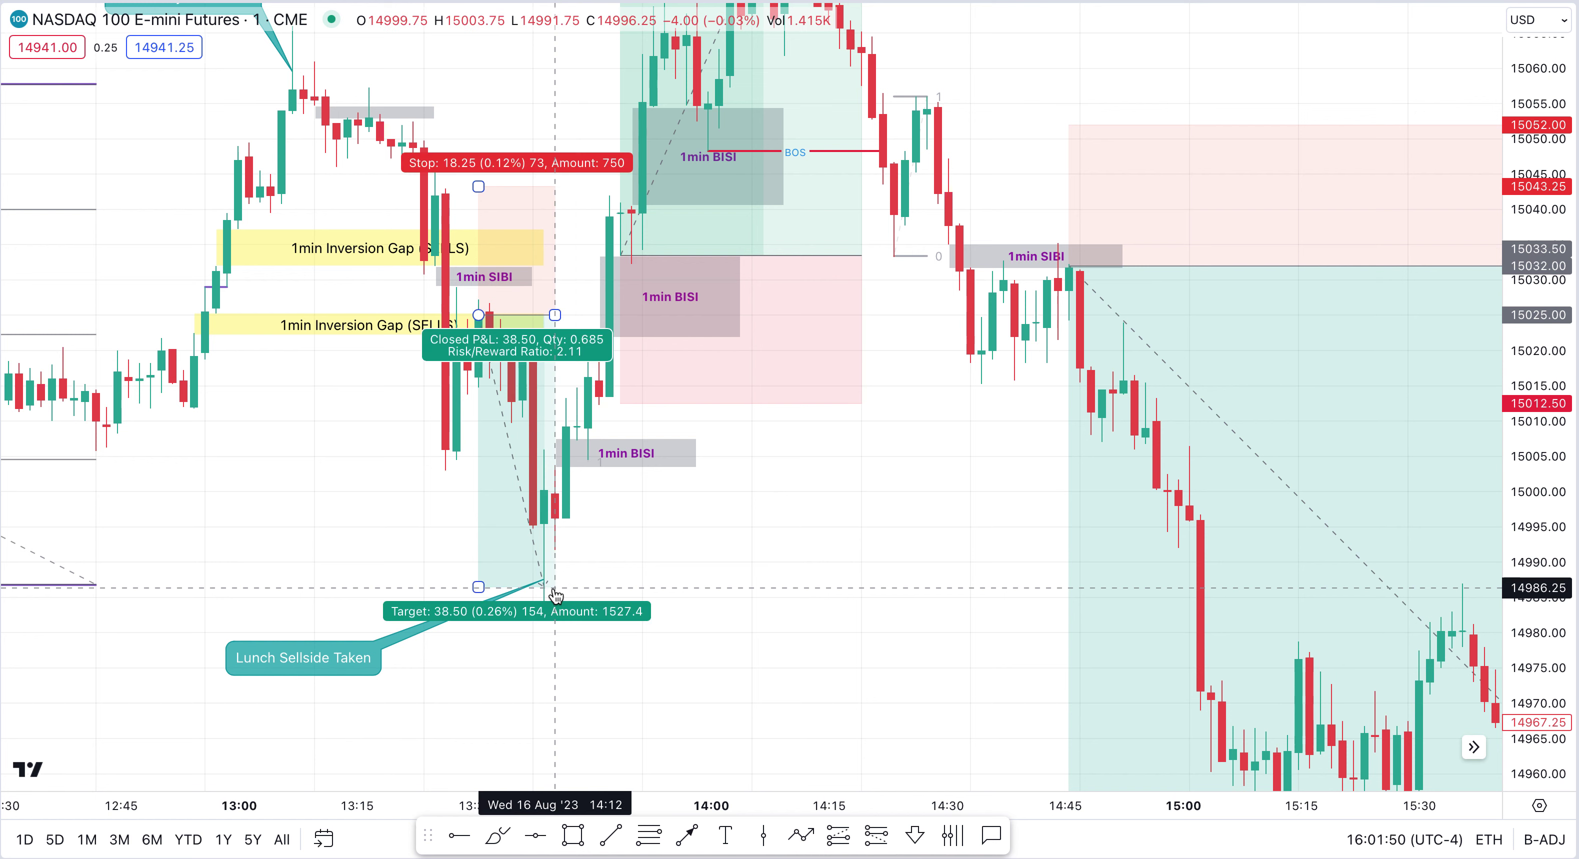
left_click(804, 528)
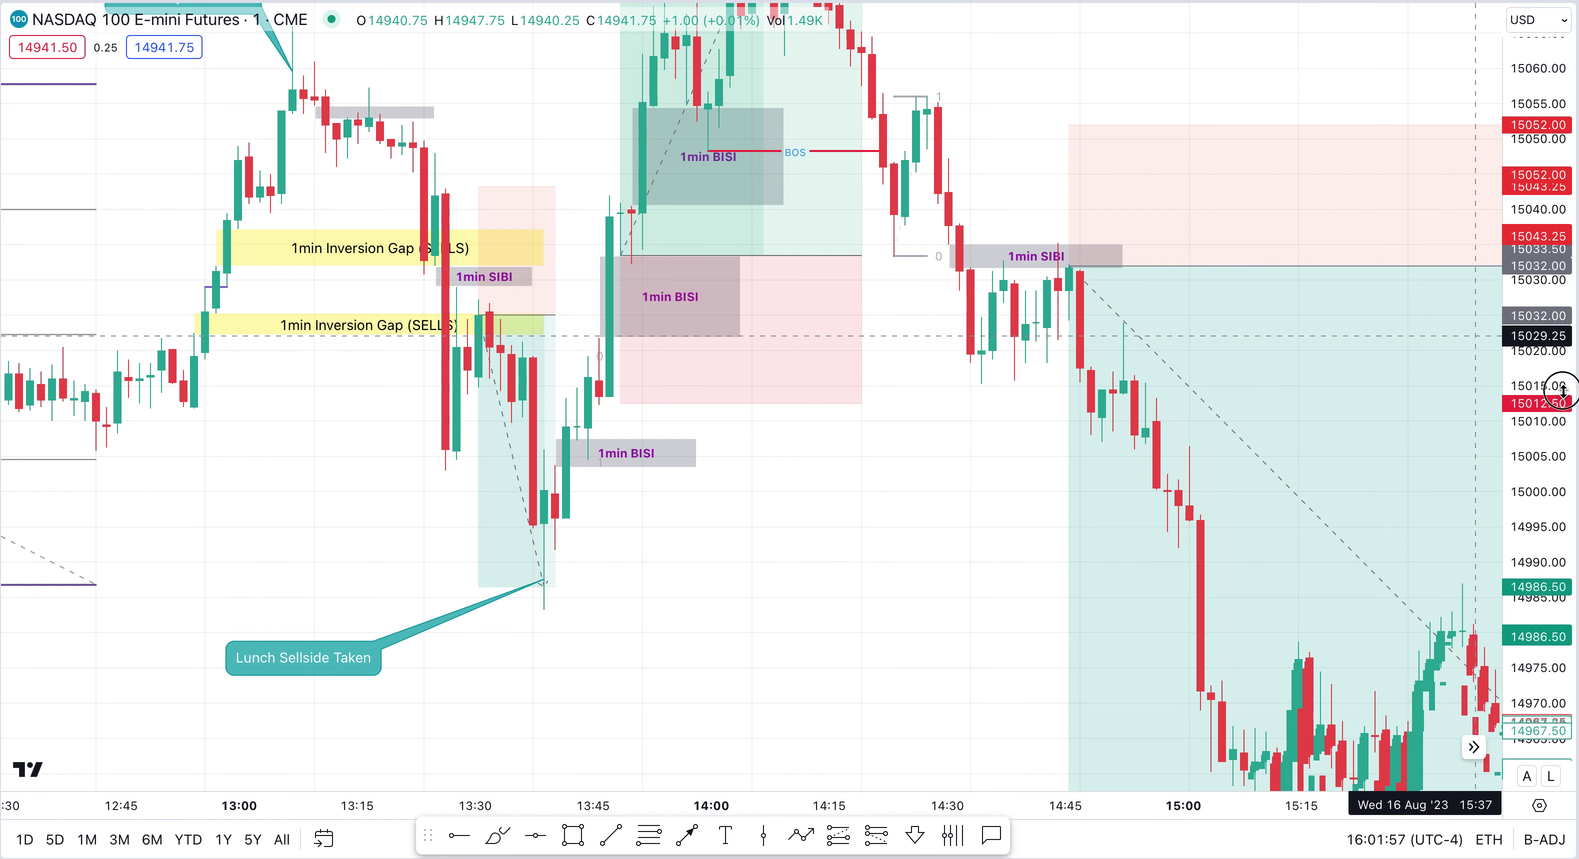
- Examine the reversal from the Lunch Sellside Taken low through the lower 1min BISI to the long position's entry at 14:18
left_click_drag(1561, 390, 1570, 437)
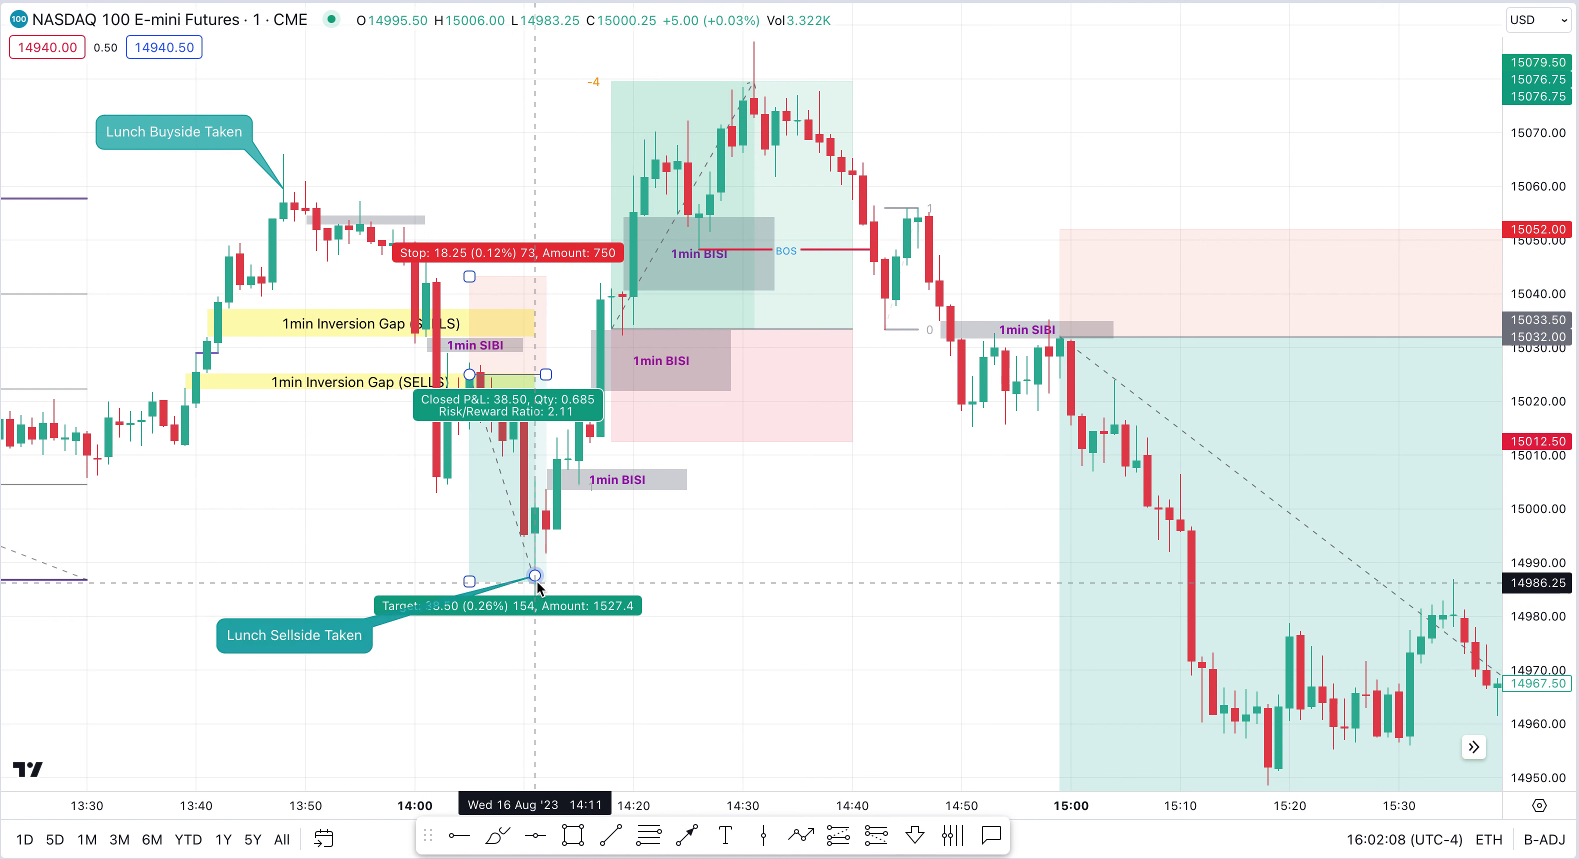
left_click(535, 575)
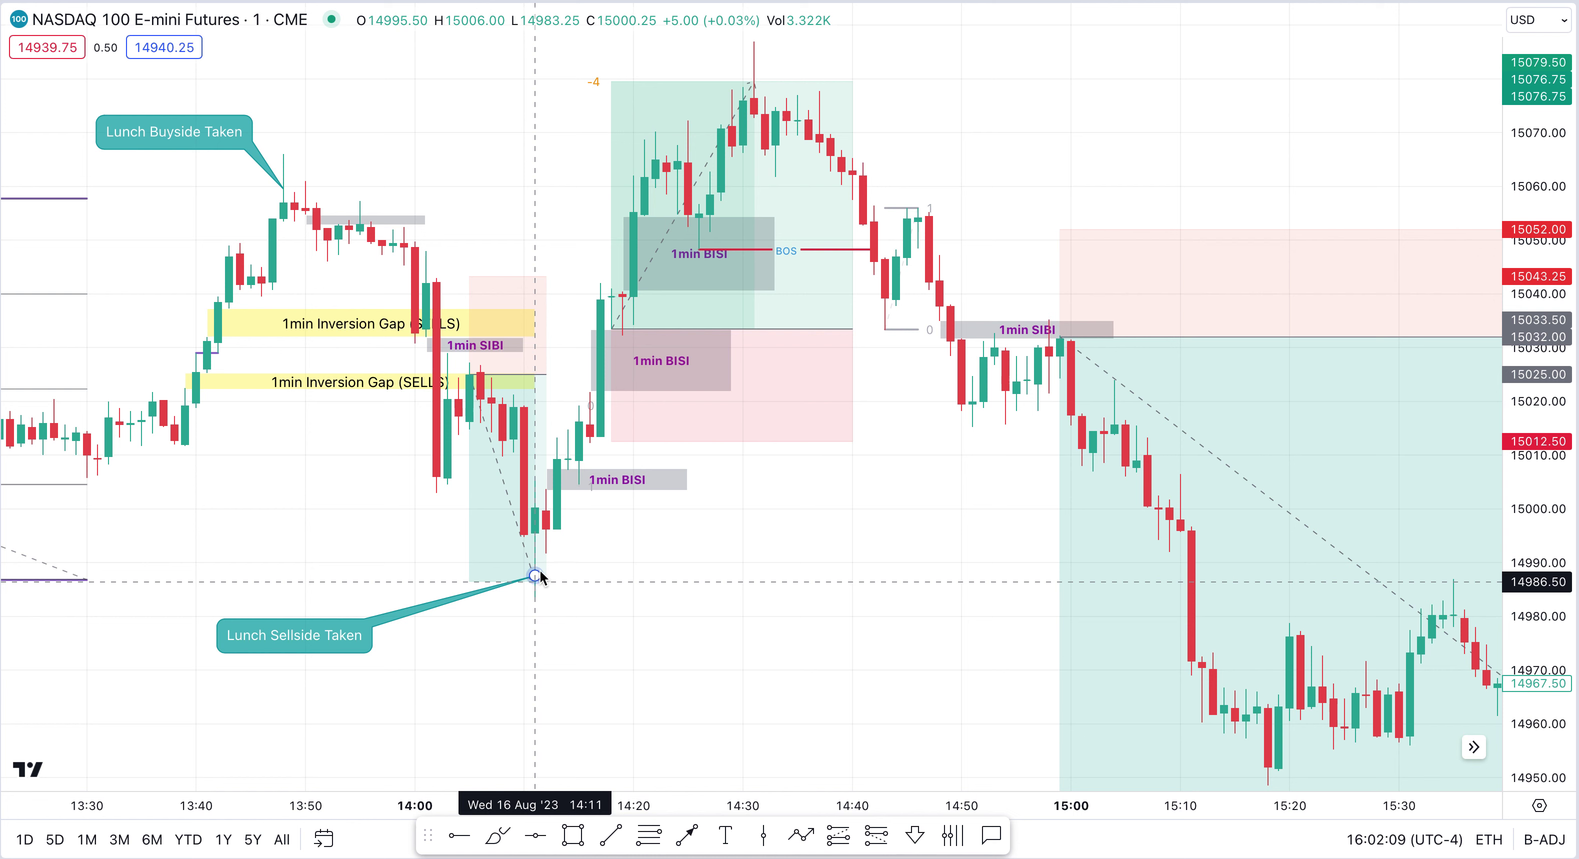
left_click(570, 481)
left_click(579, 484)
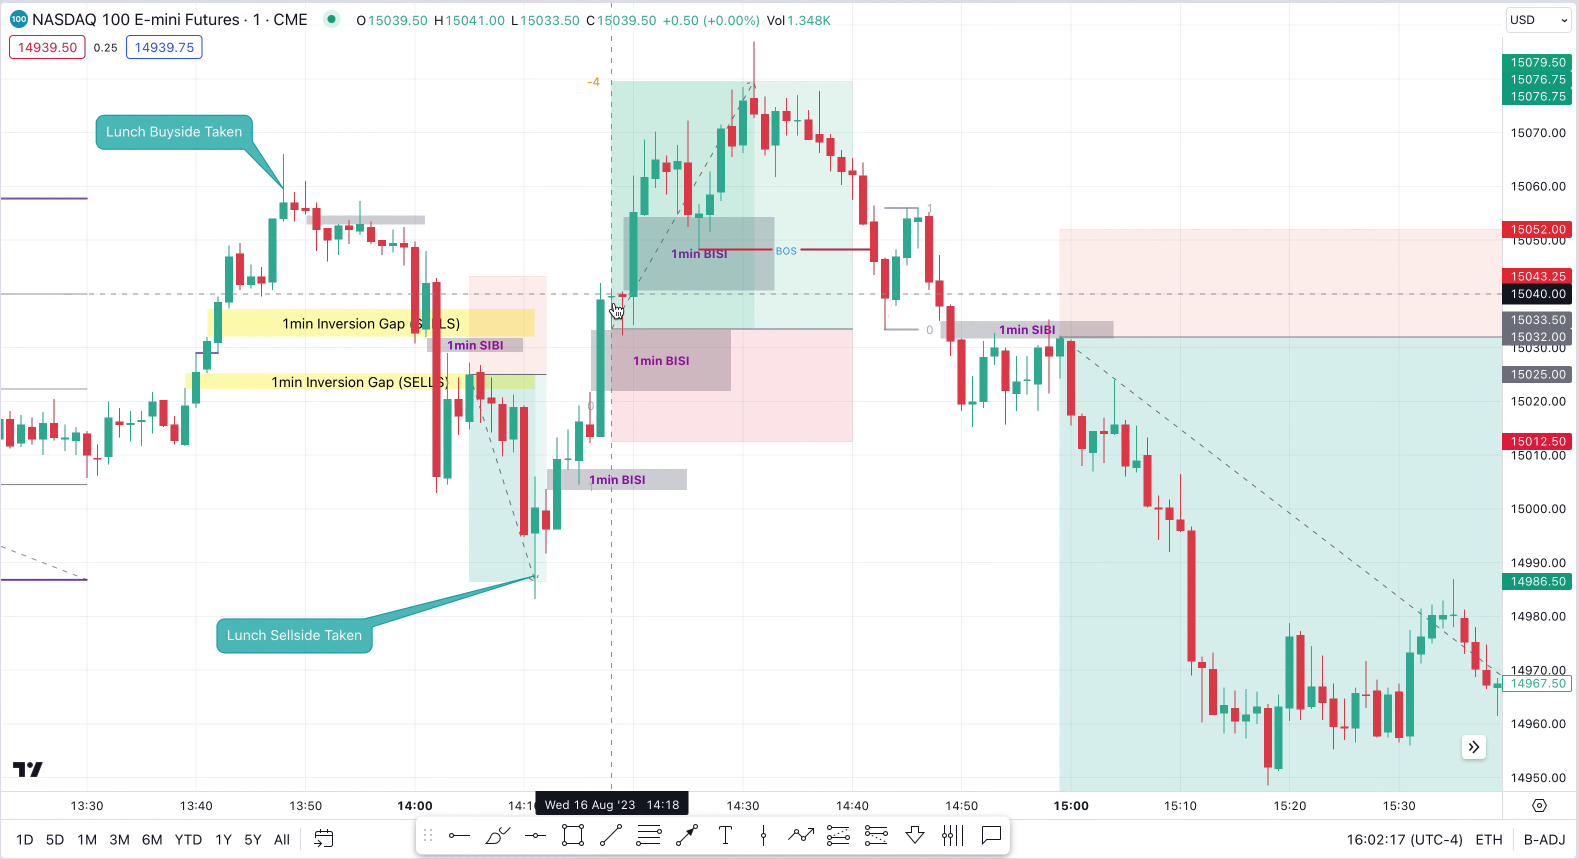
left_click(613, 329)
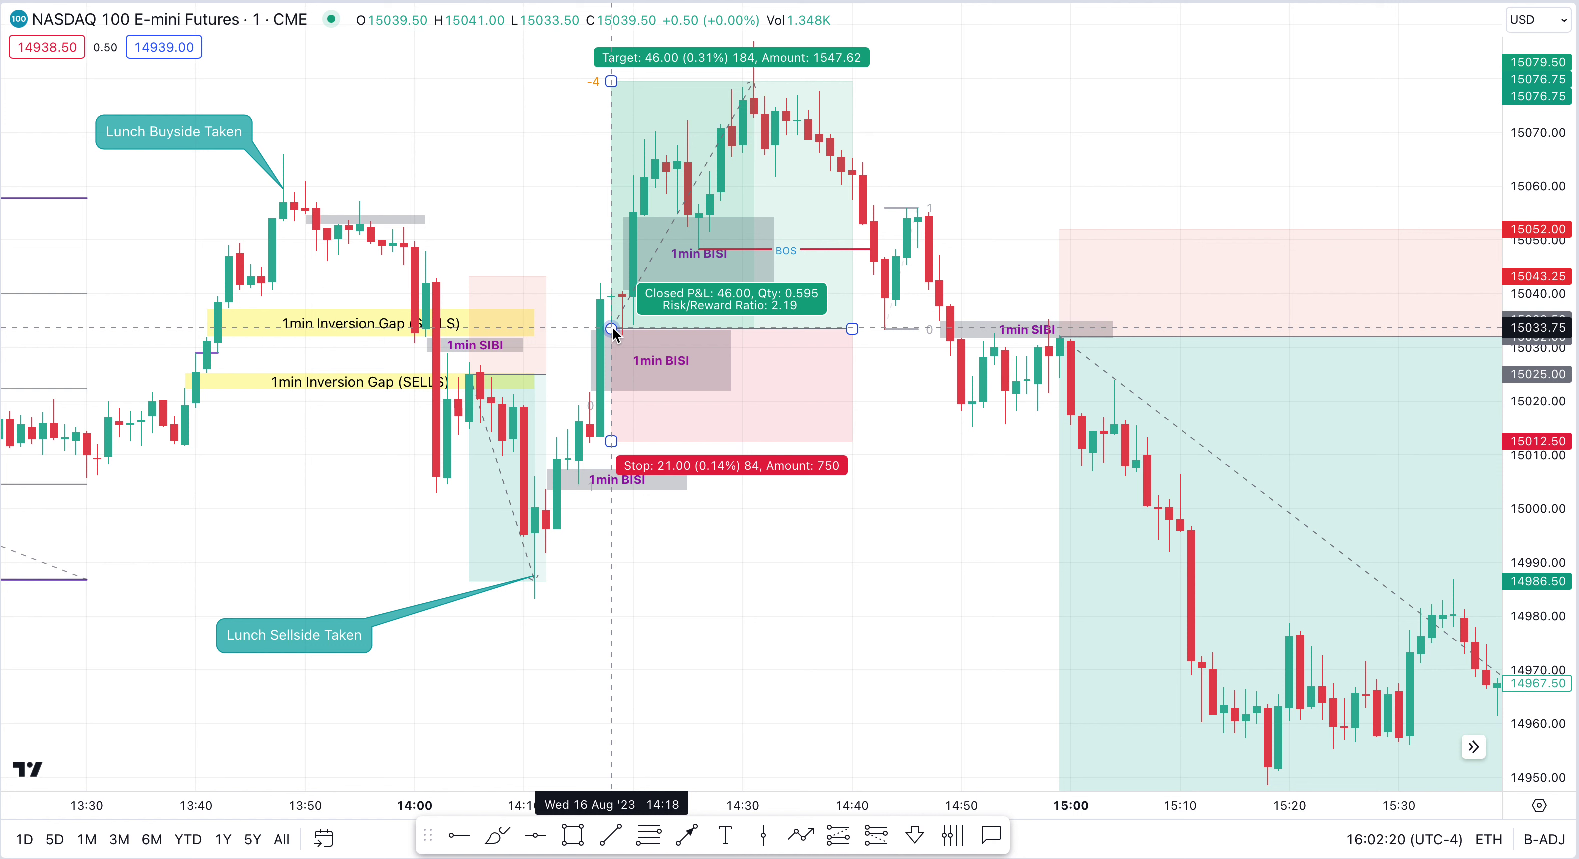
left_click(491, 370)
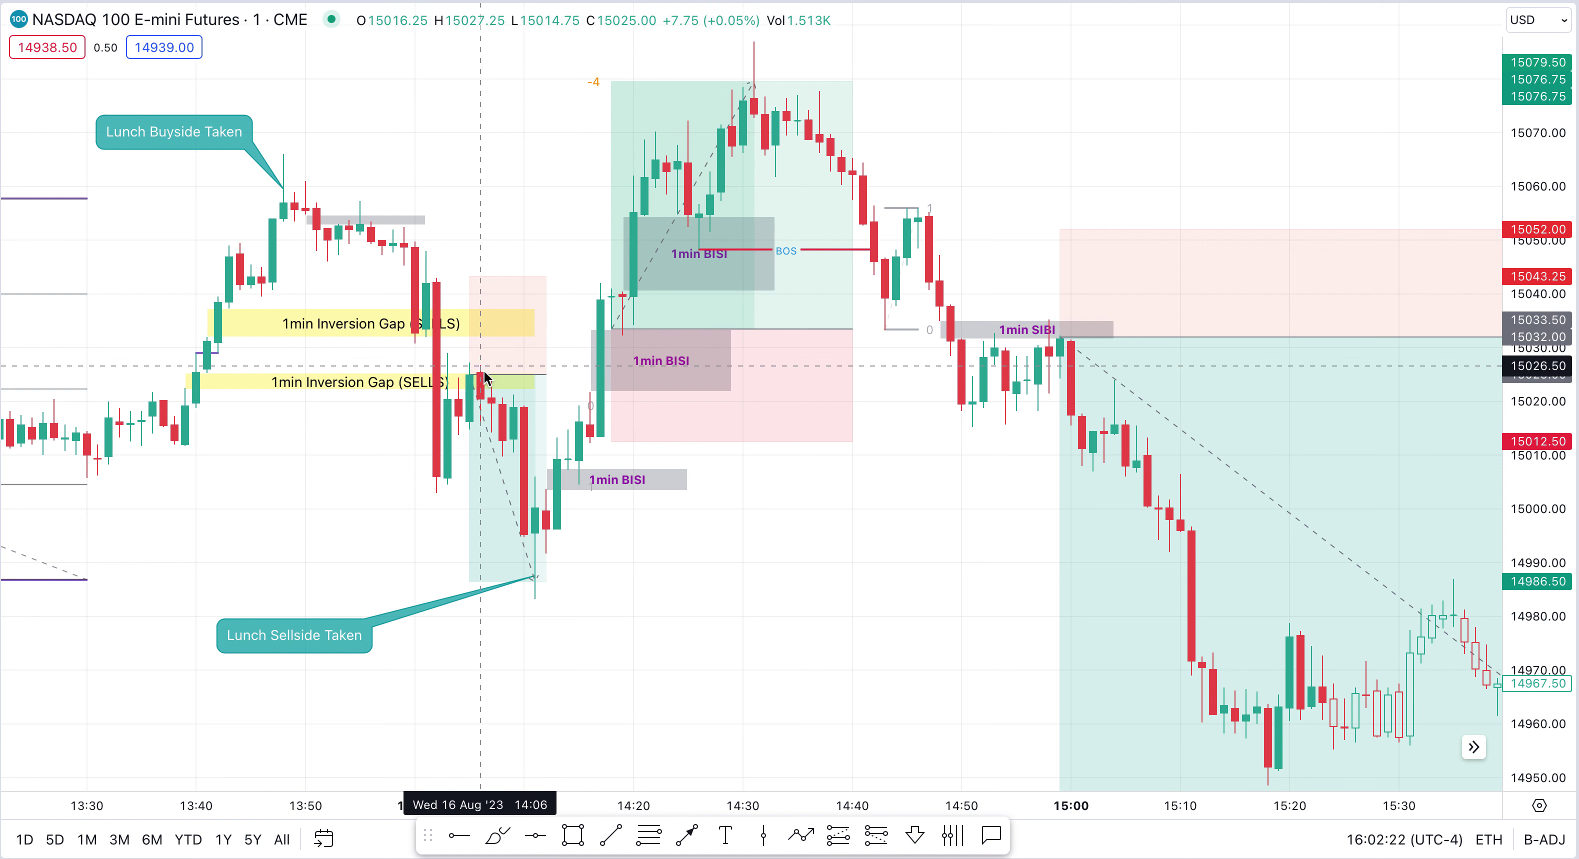
- Examine the long position's entry at the 1min BISI, its stop, and its target against the -4 projection level
left_click(621, 349)
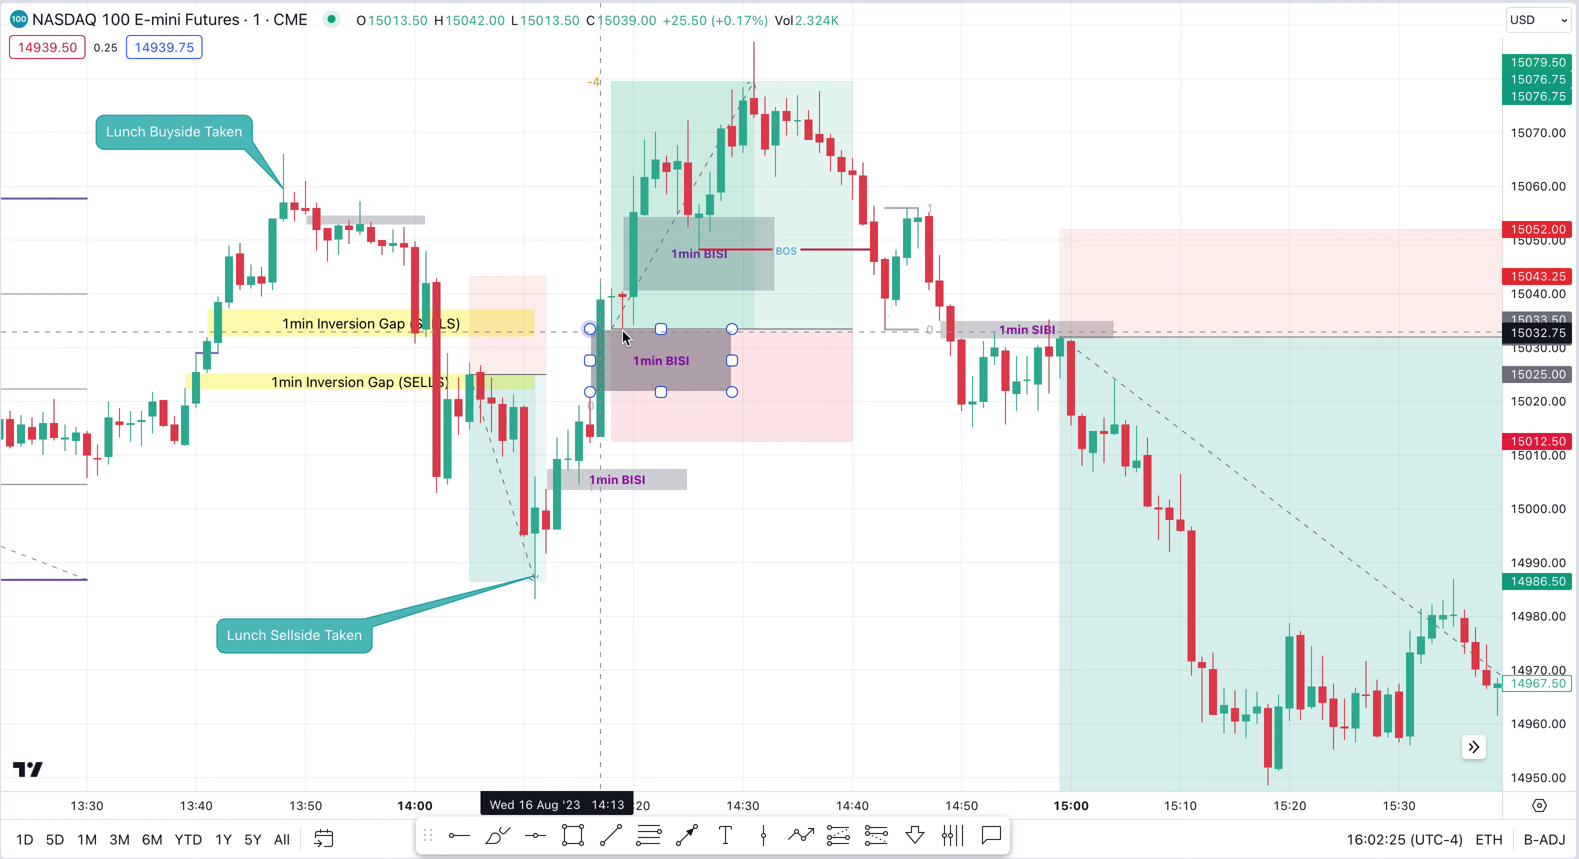
left_click(625, 334)
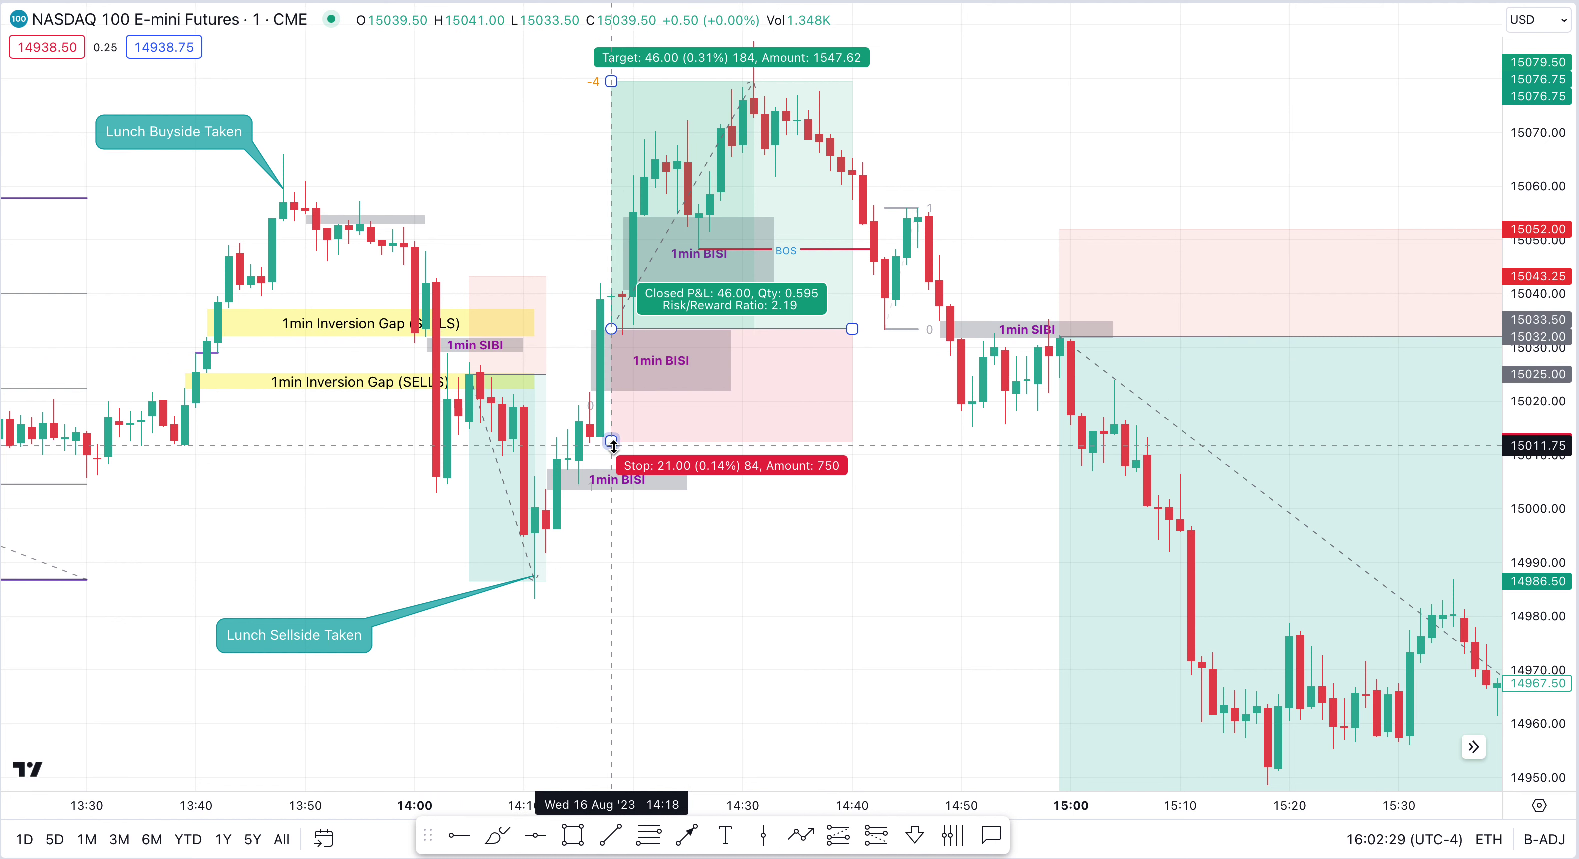
left_click(796, 609)
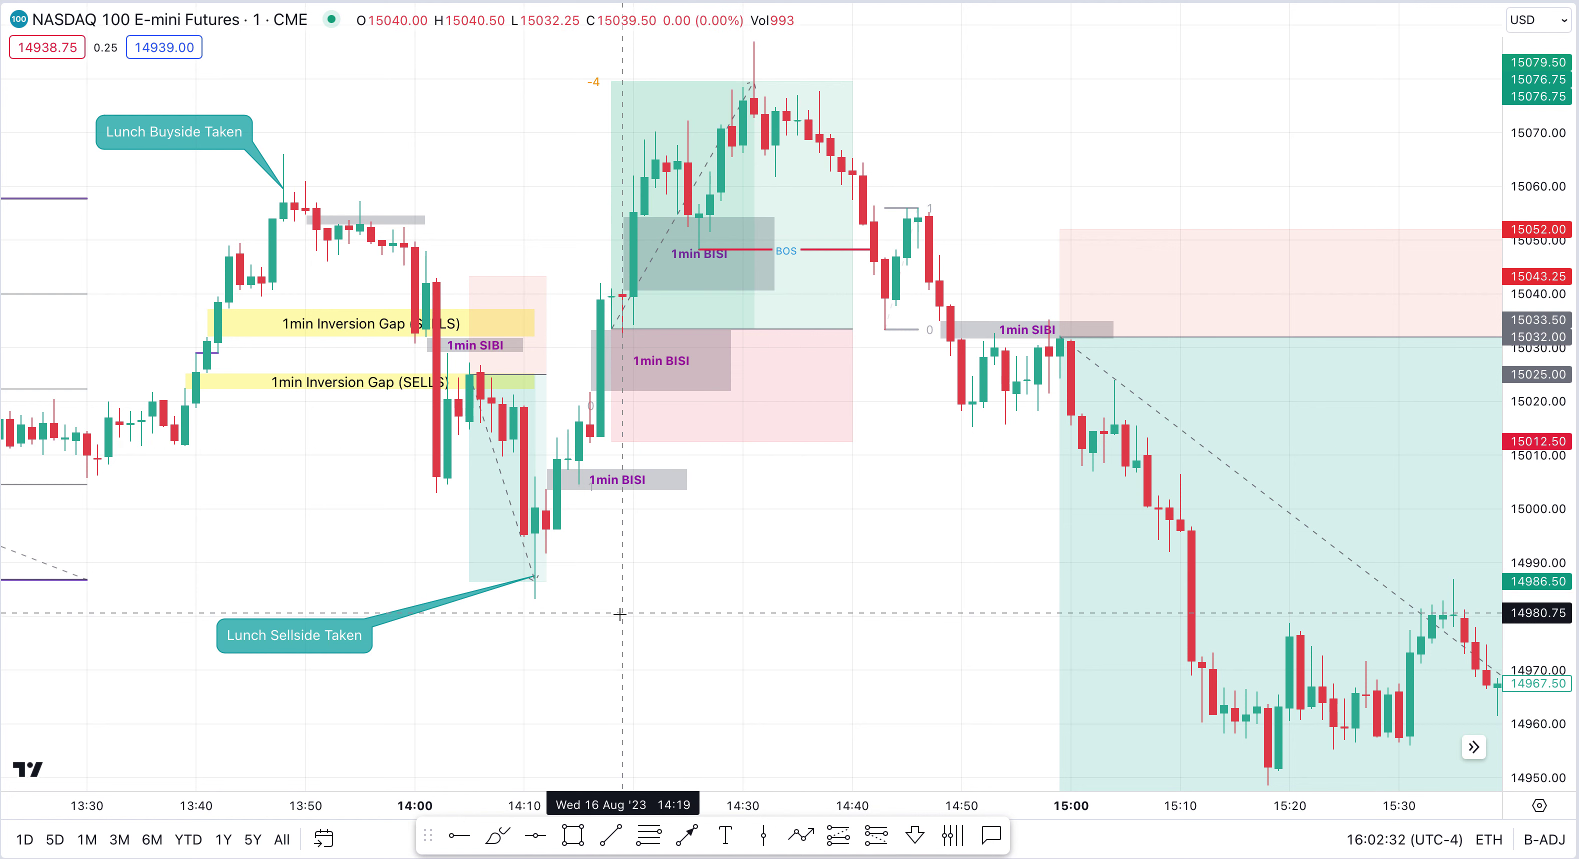
scroll(620, 614, "up", 3)
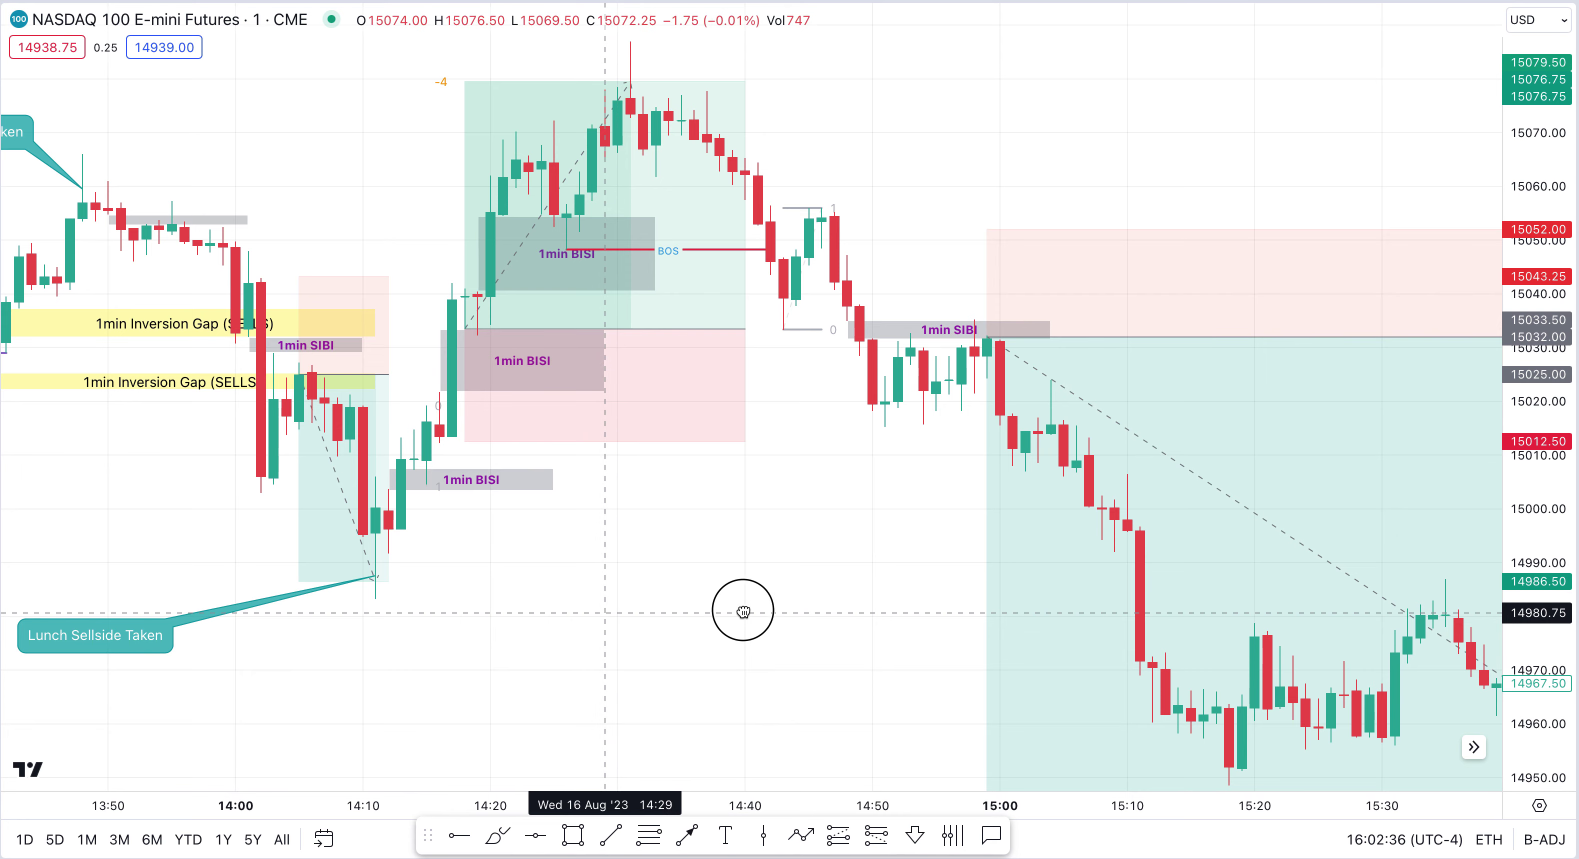
left_click_drag(740, 613, 783, 610)
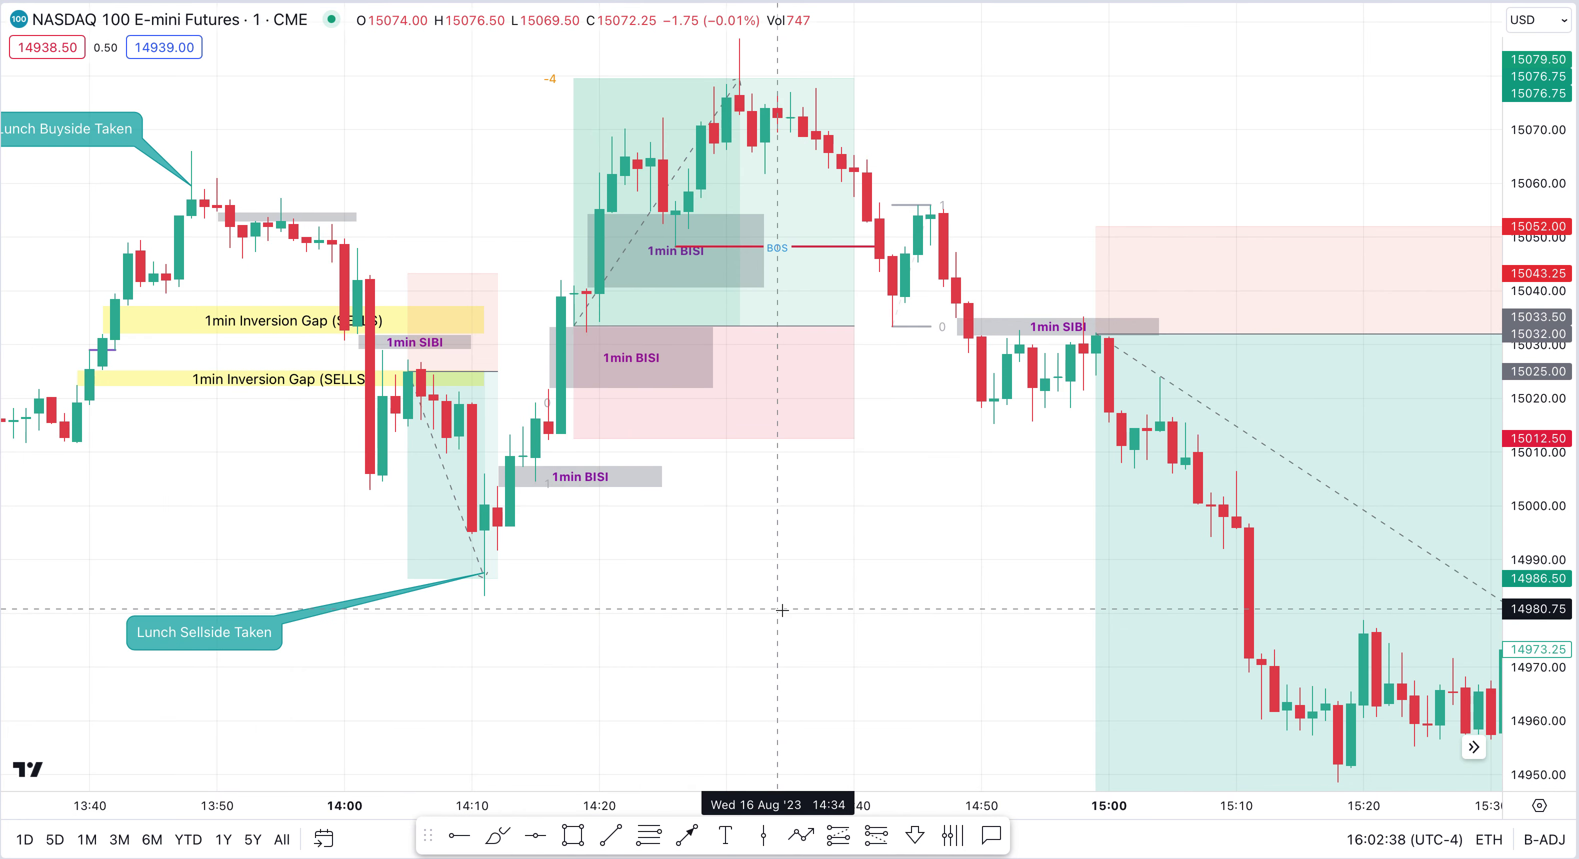
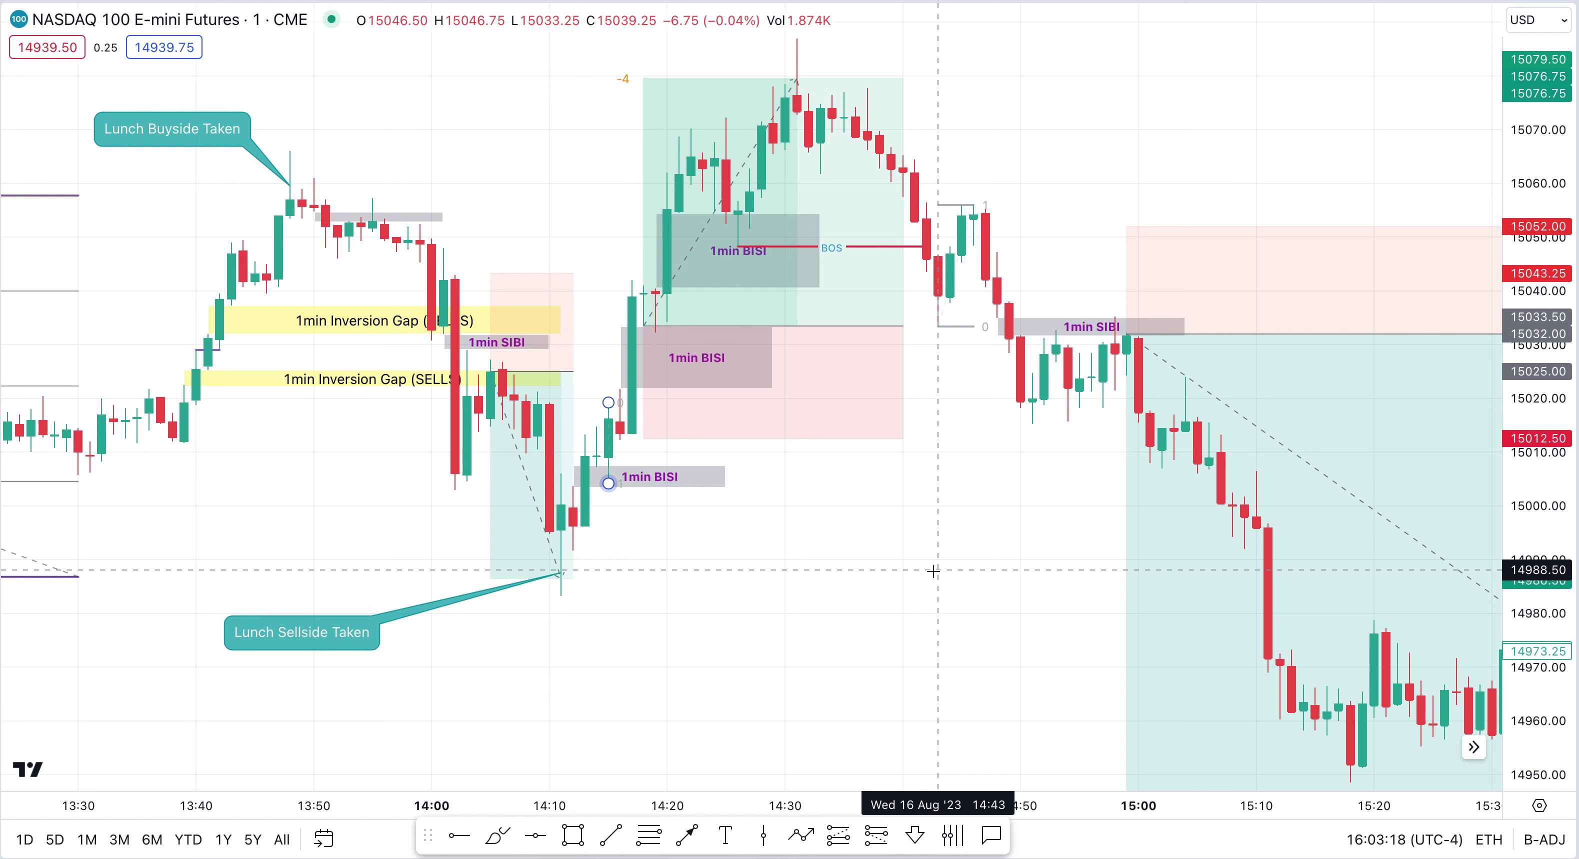
left_click(934, 571)
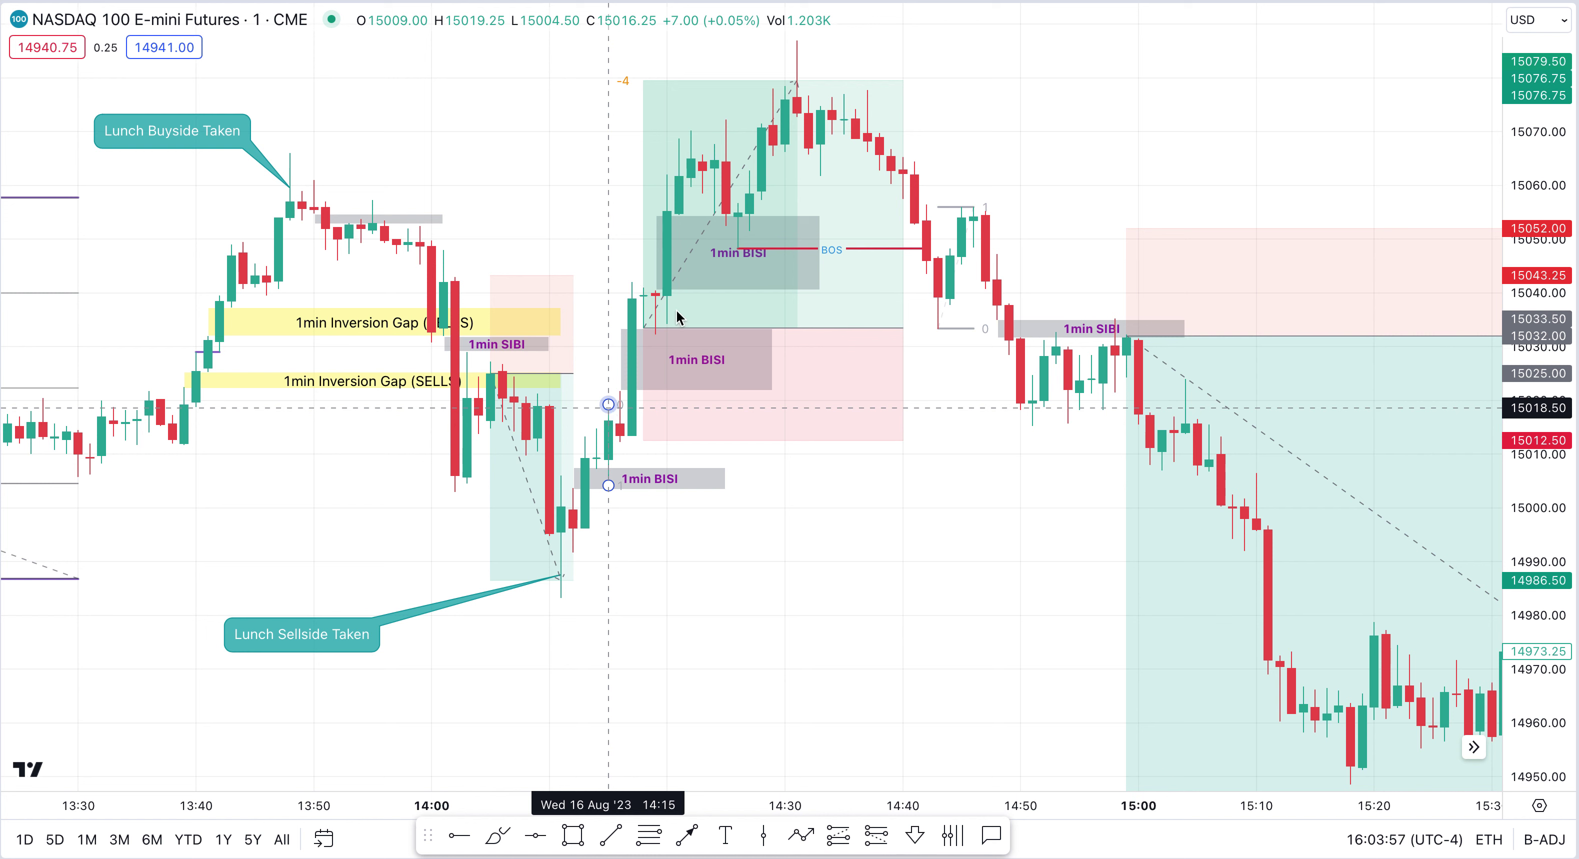
left_click(649, 133)
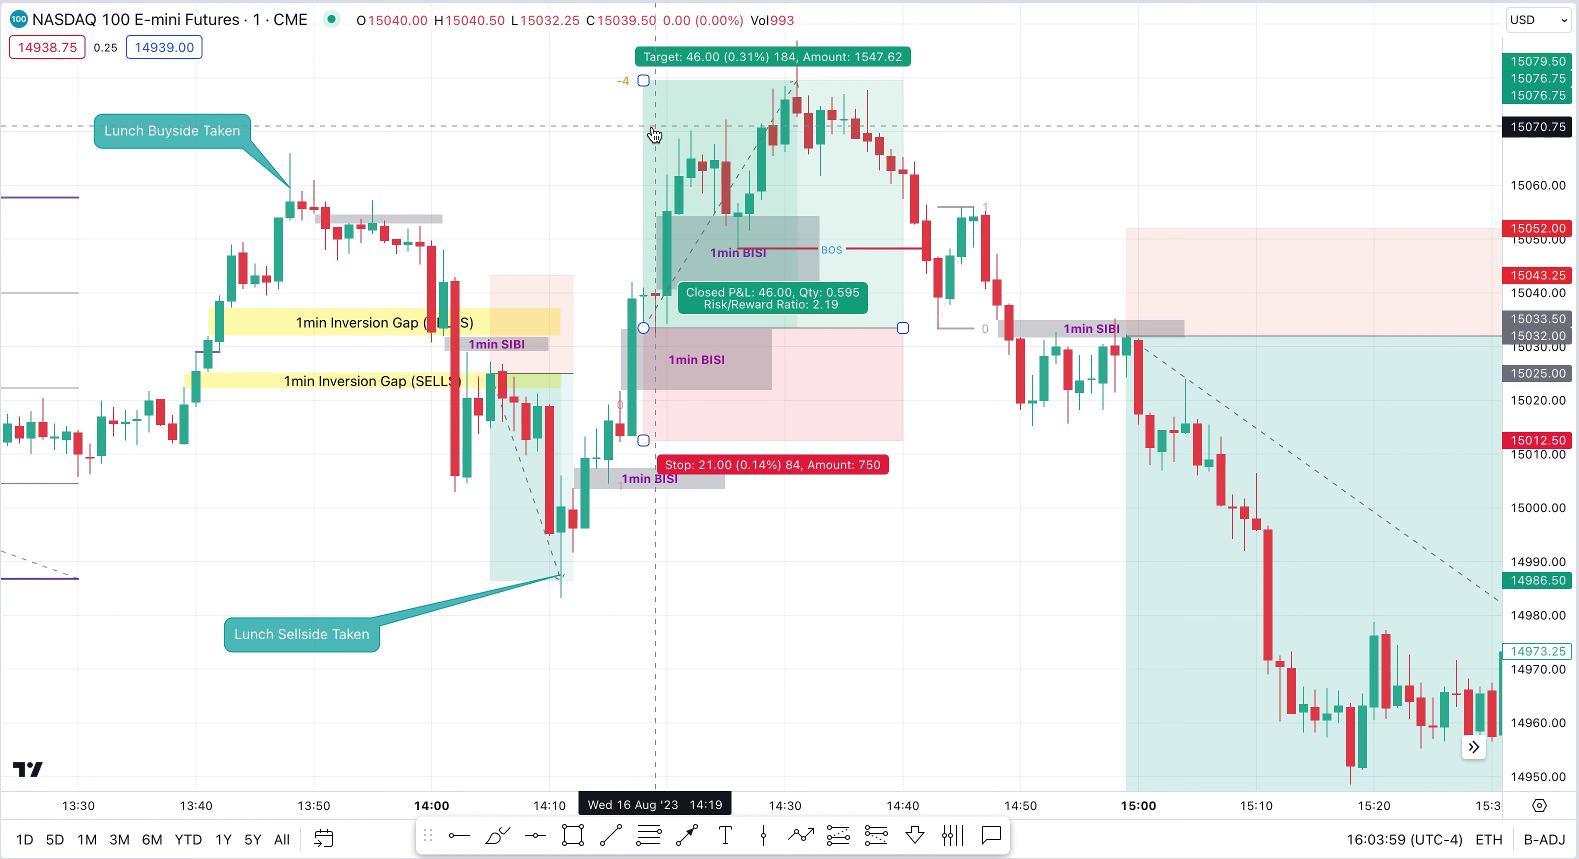
left_click(638, 88)
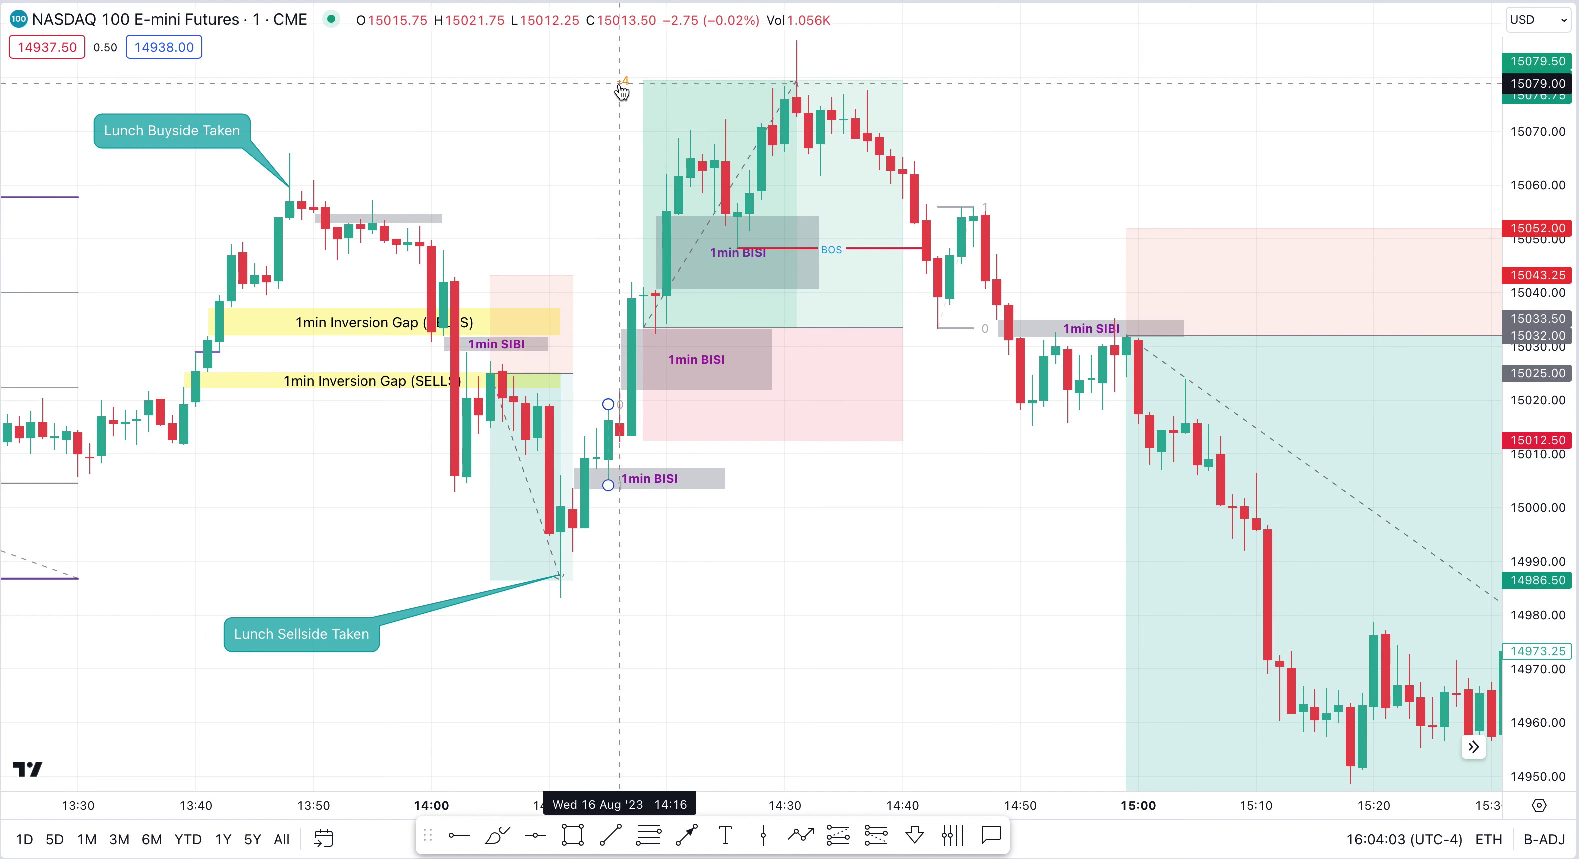
left_click(629, 89)
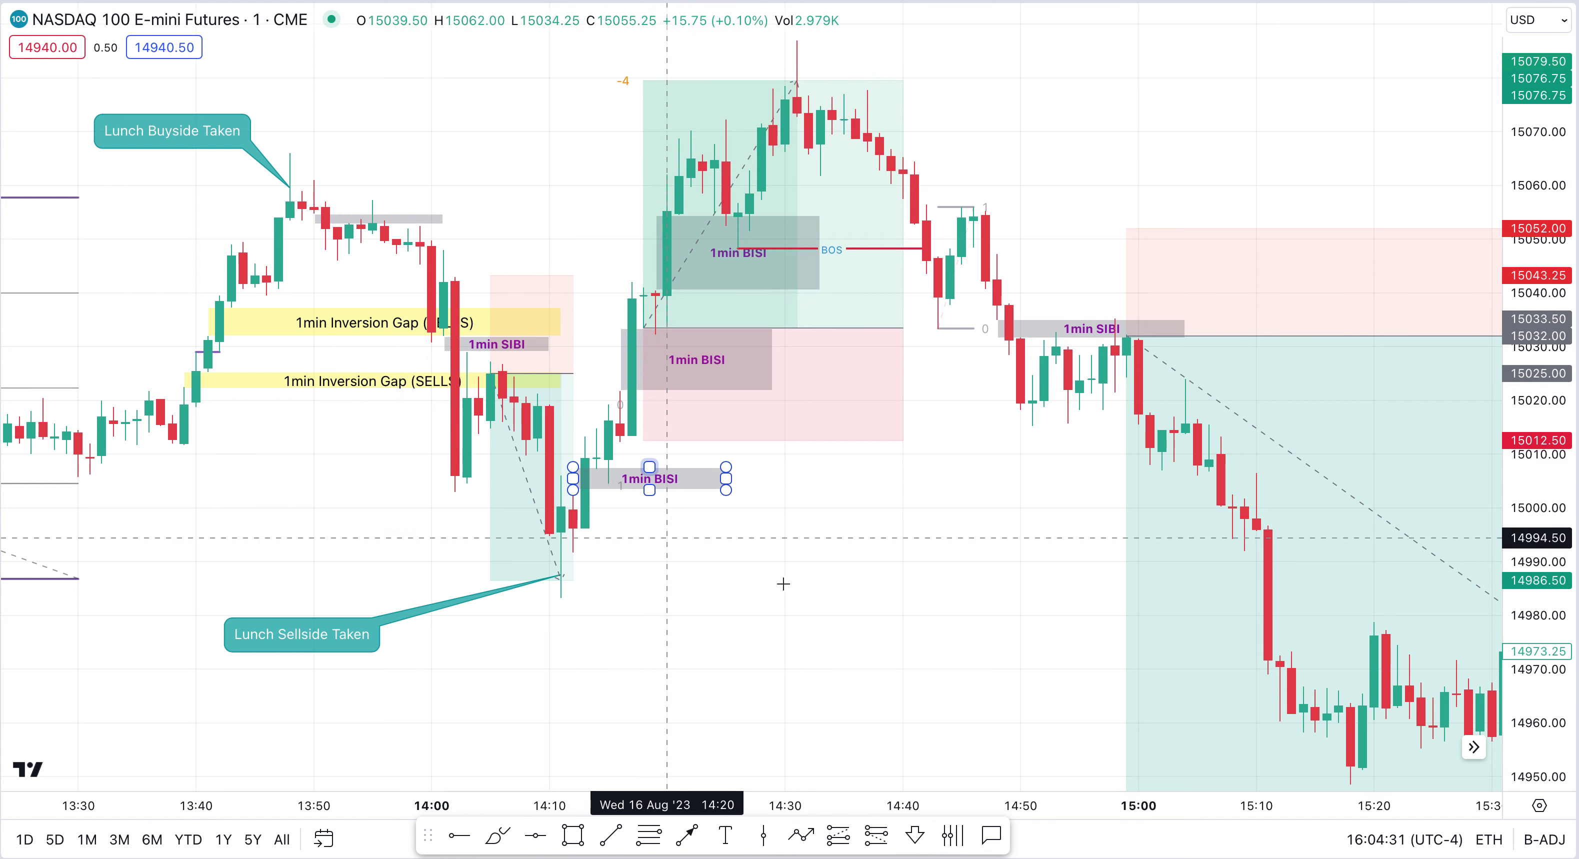
left_click_drag(825, 578, 786, 581)
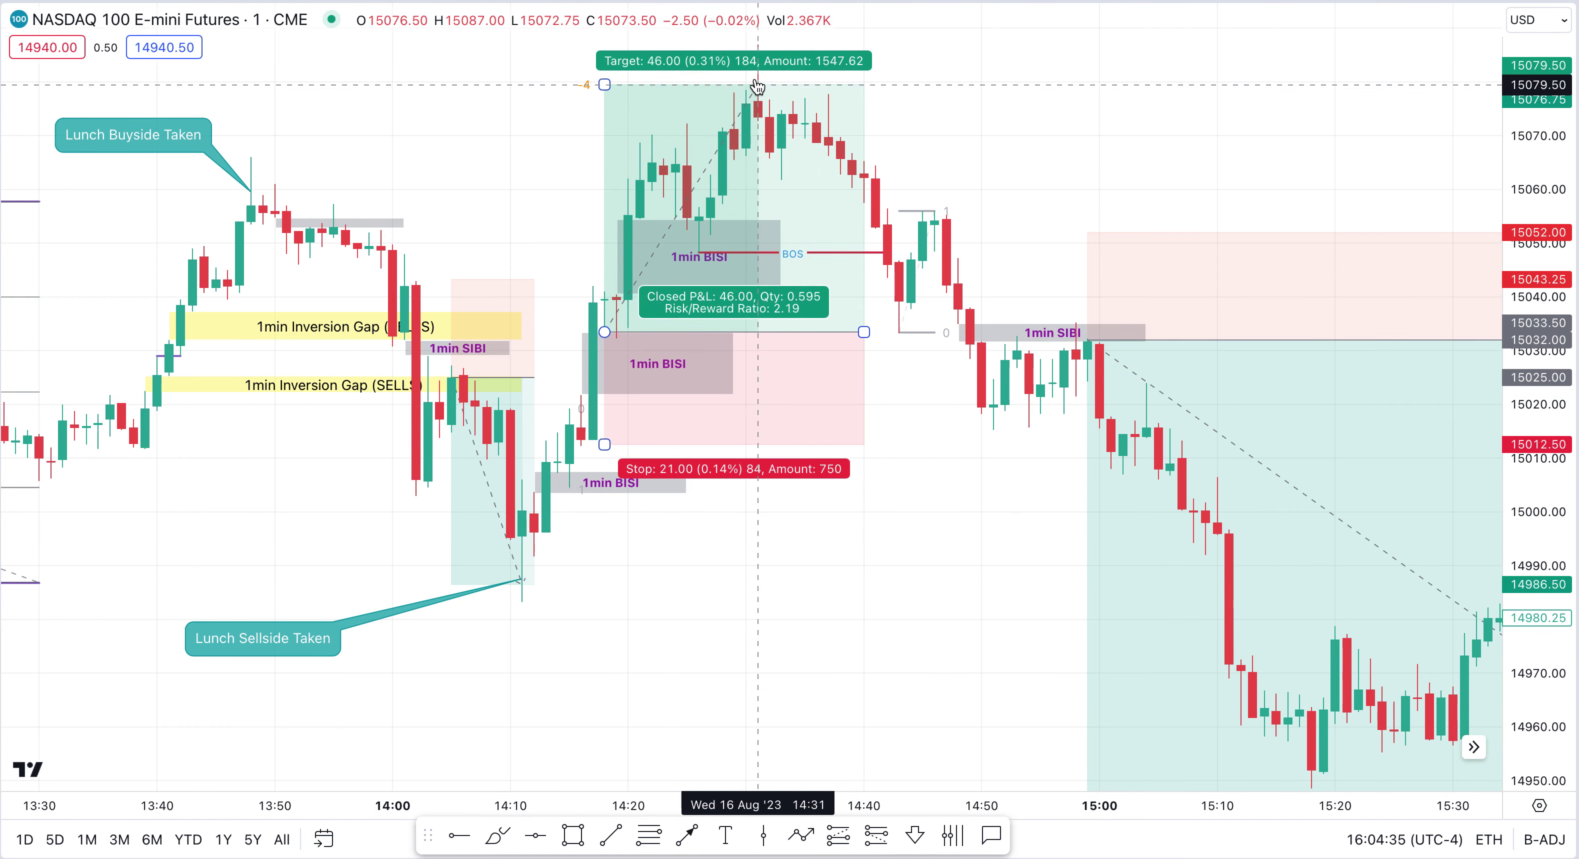
mouse_move(606, 86)
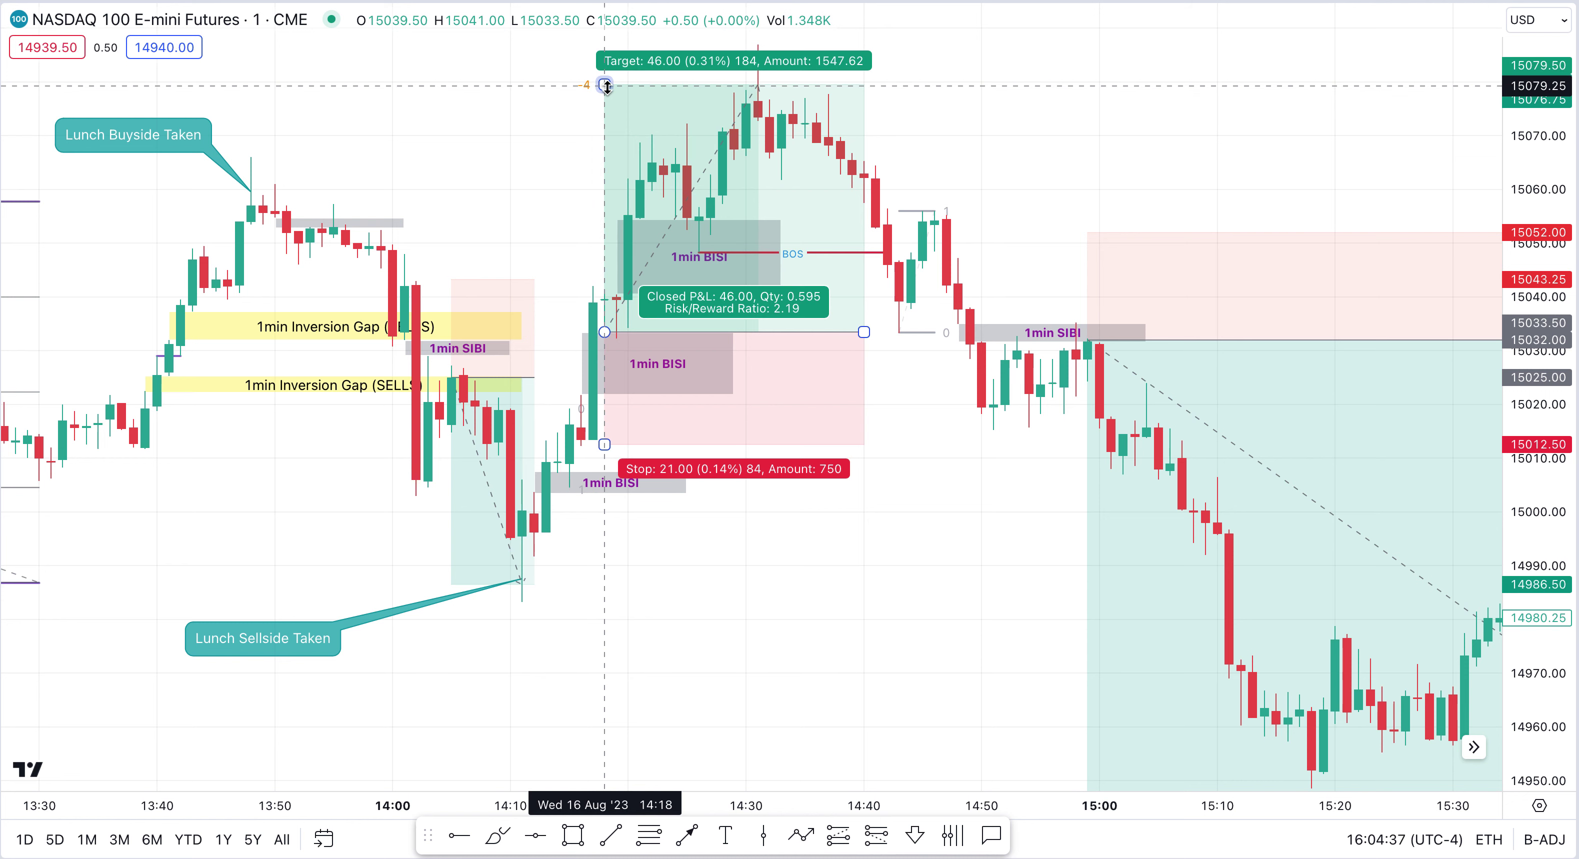
left_click(763, 93)
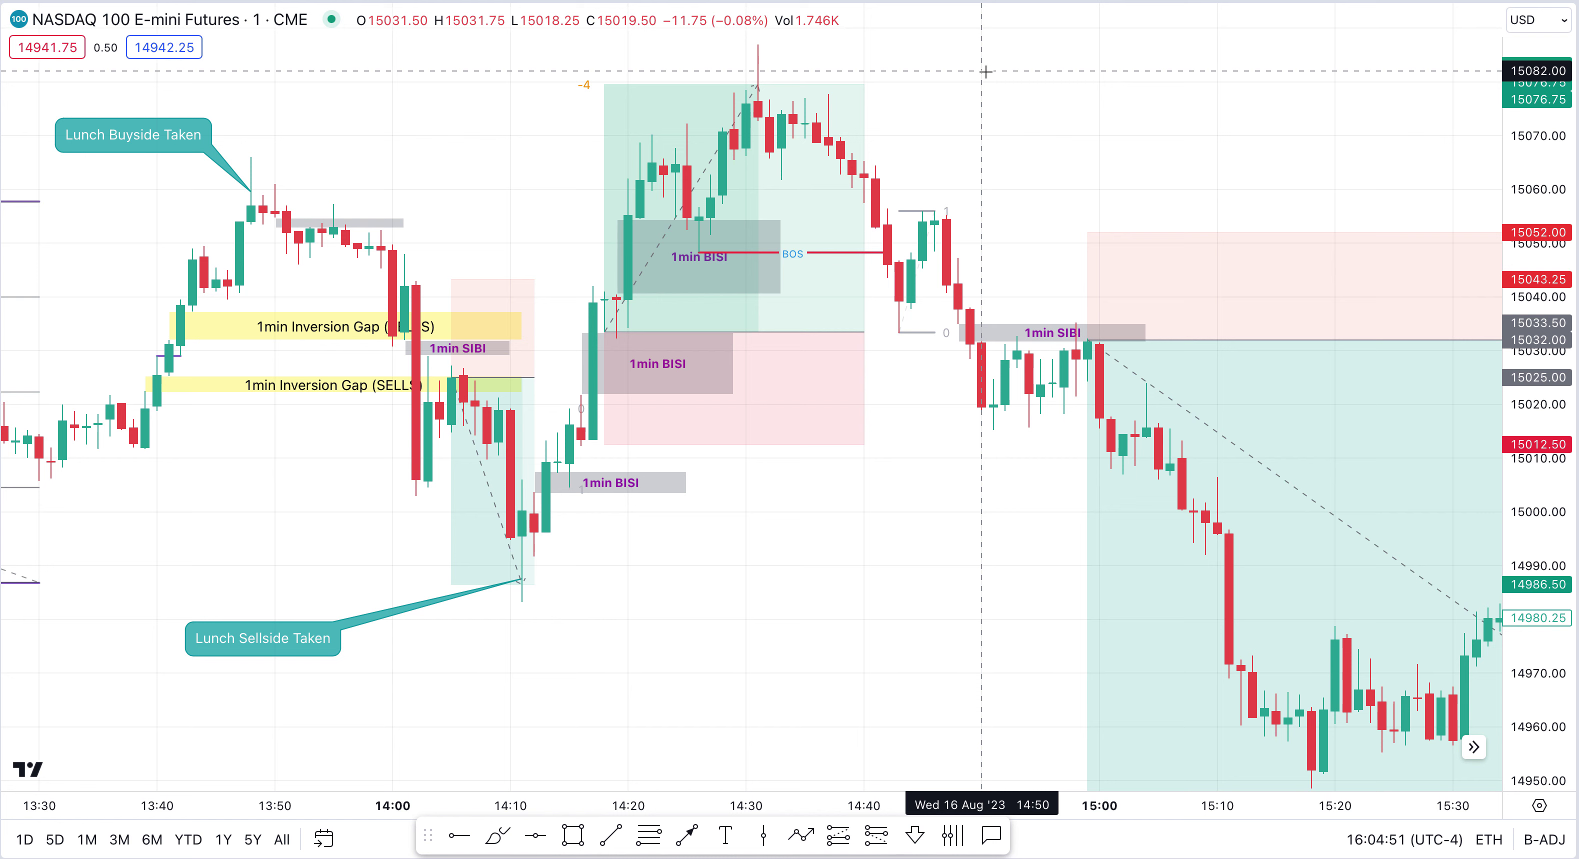
- Examine the rally from the long position's entry to the 14:31 high and the following decline through the BOS line
scroll(986, 71, "down", 1)
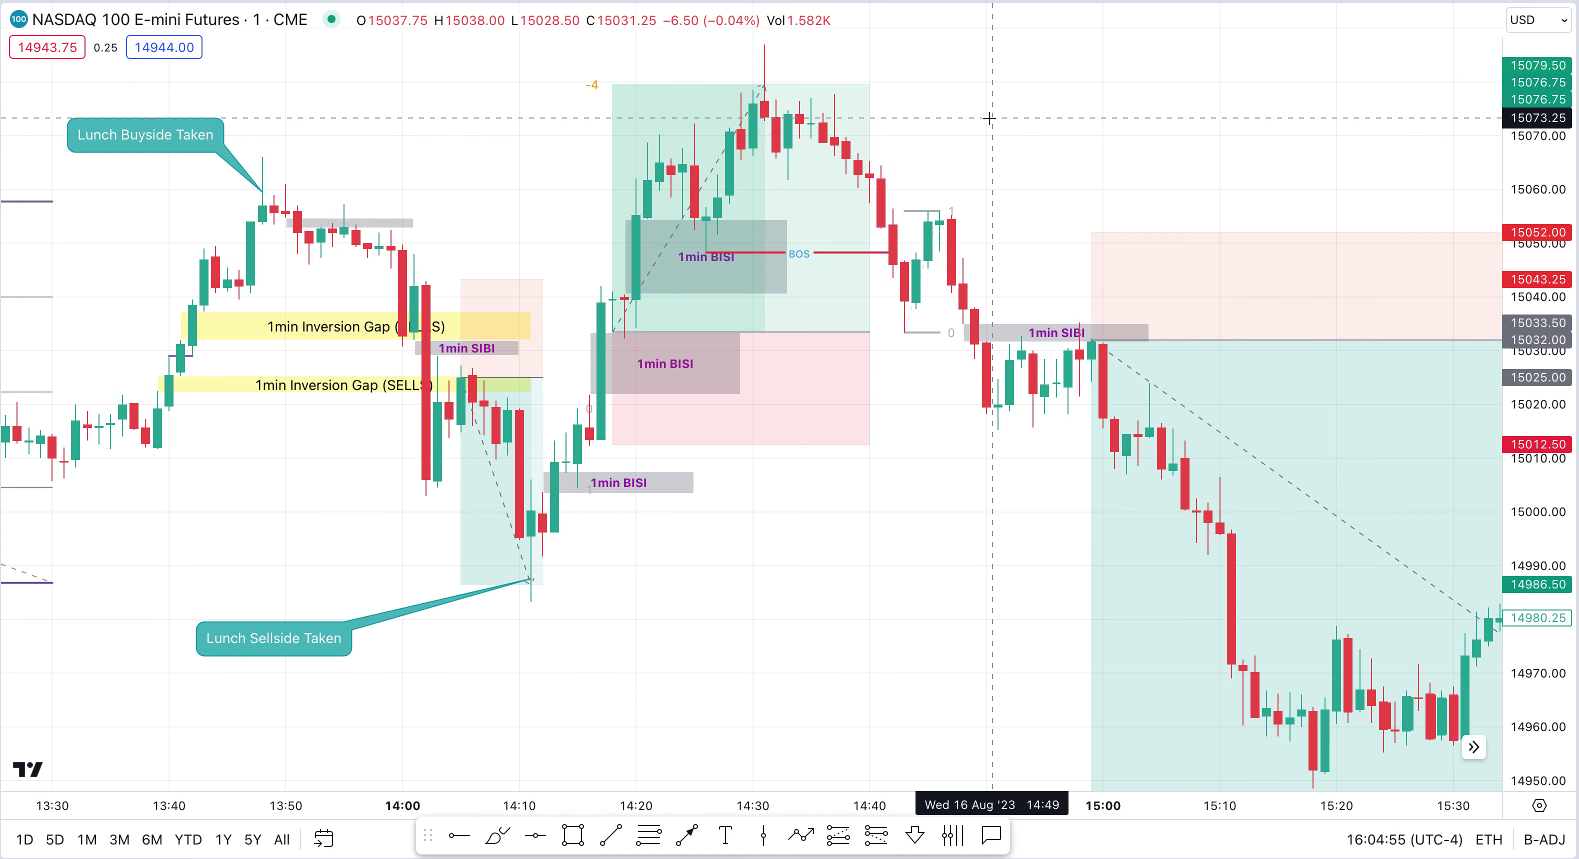
scroll(552, 246, "down", 1)
left_click(656, 282)
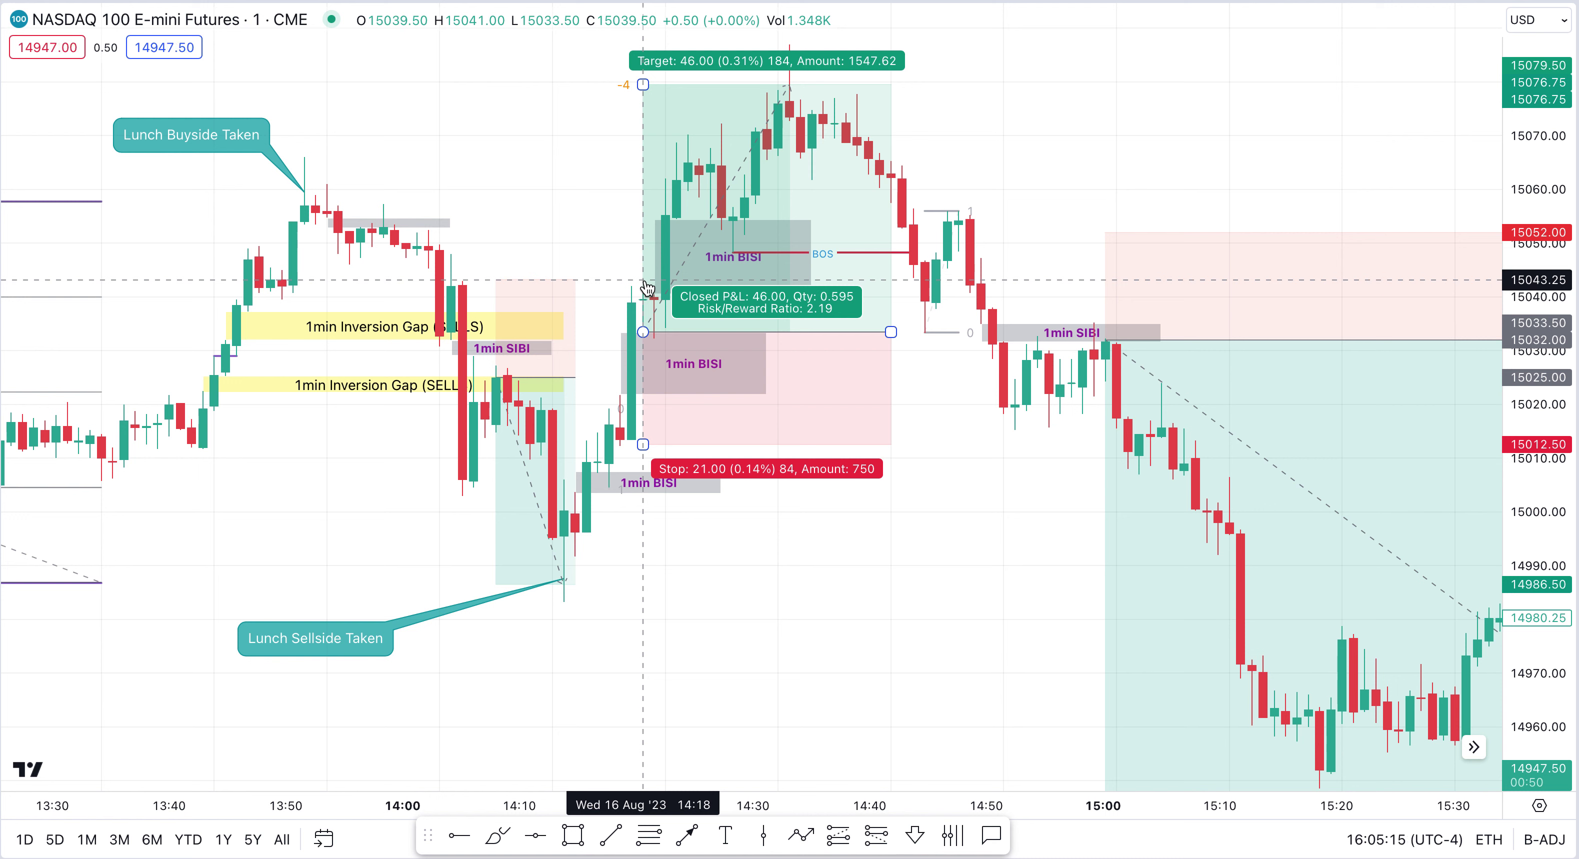
left_click_drag(1050, 183, 1039, 216)
left_click(775, 135)
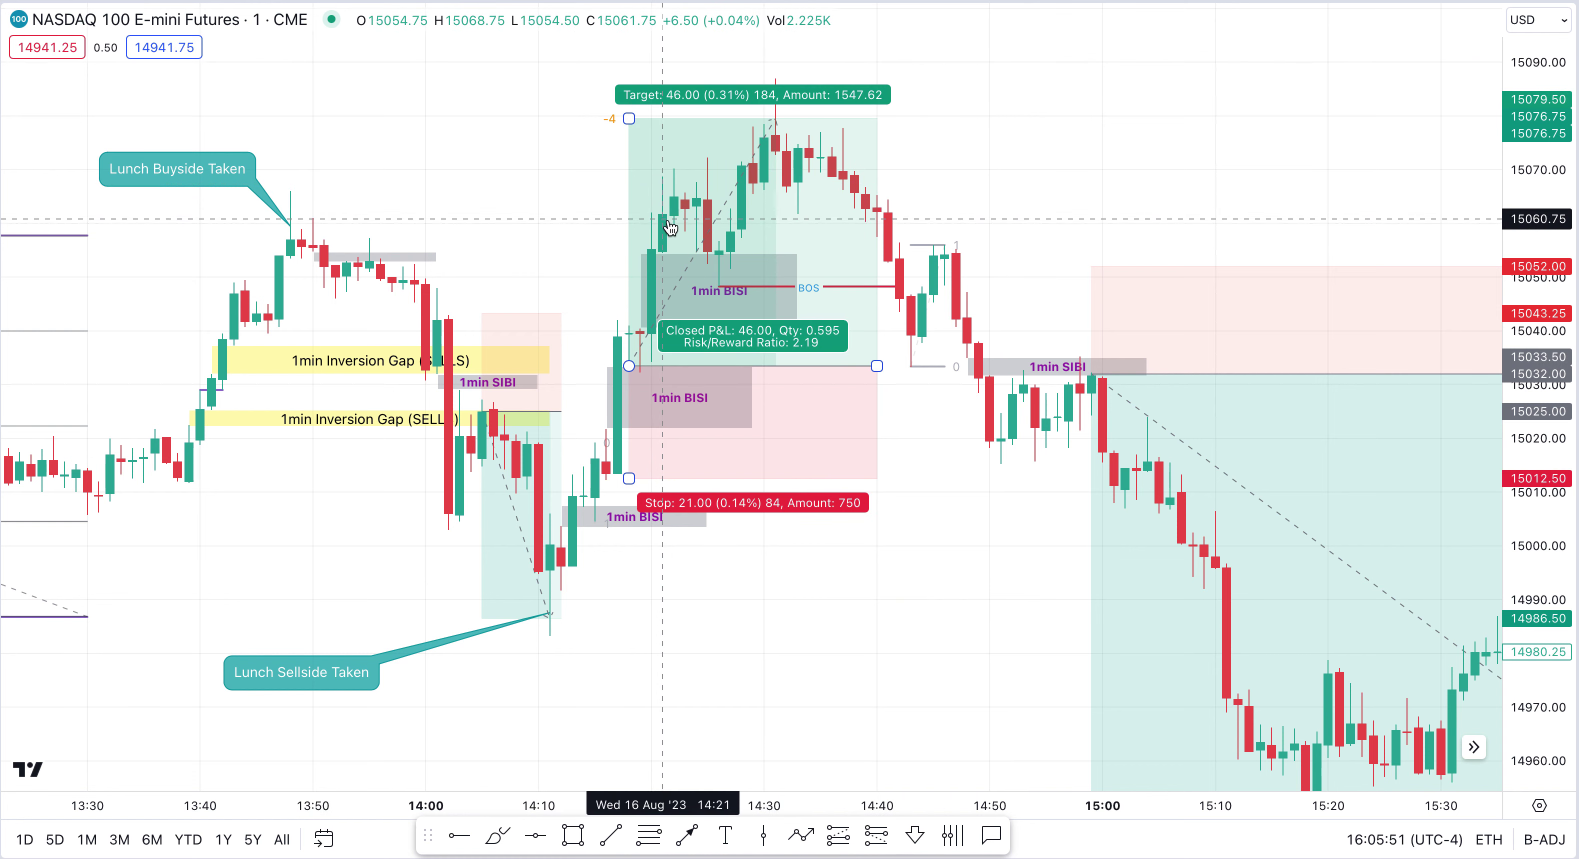
left_click(699, 175)
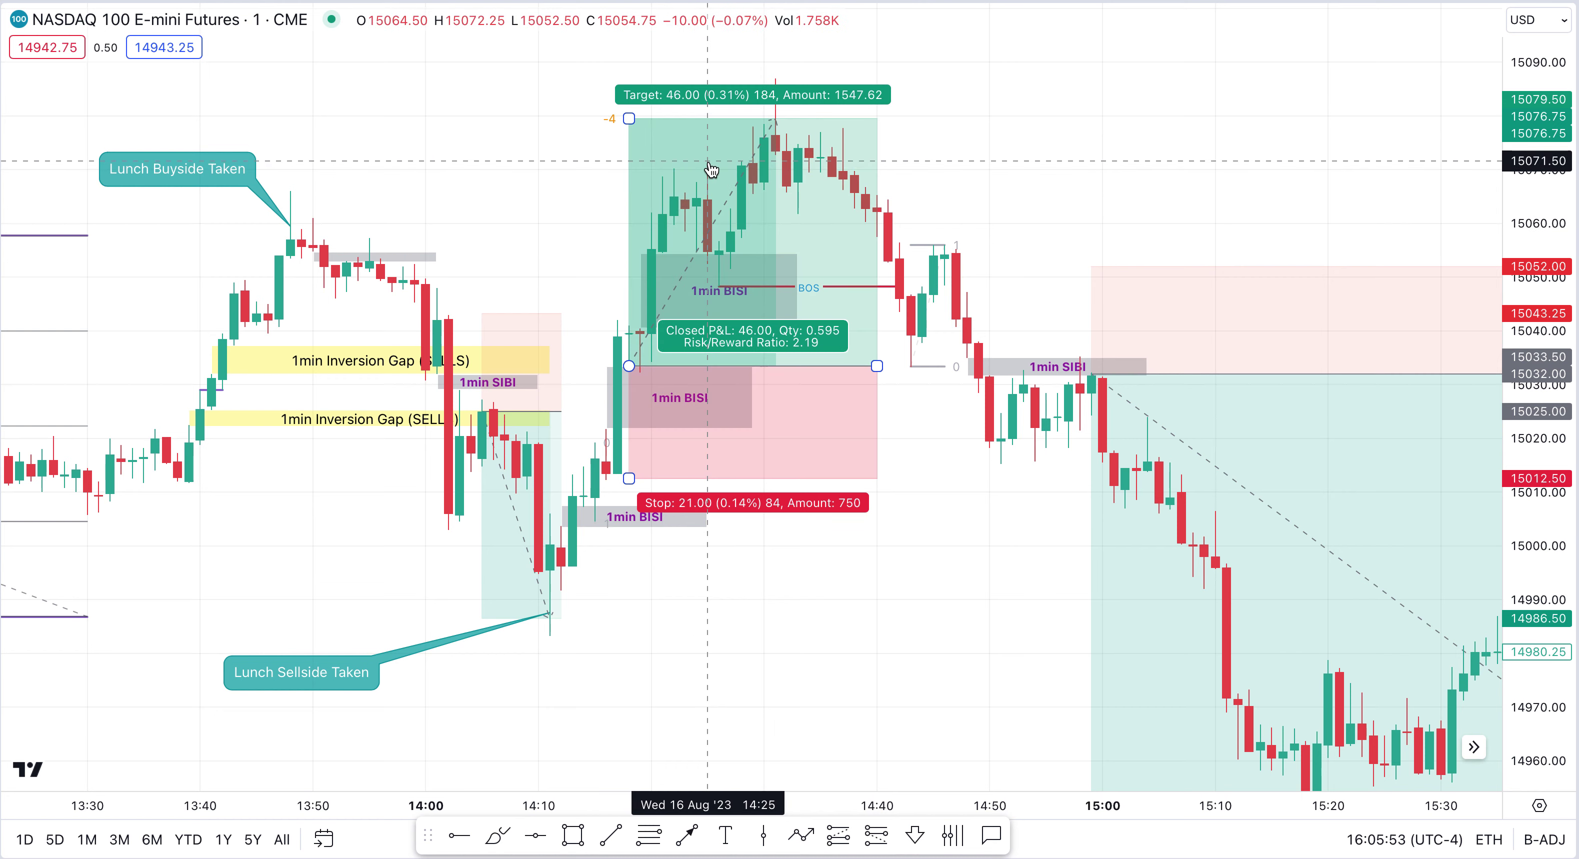
left_click(296, 201)
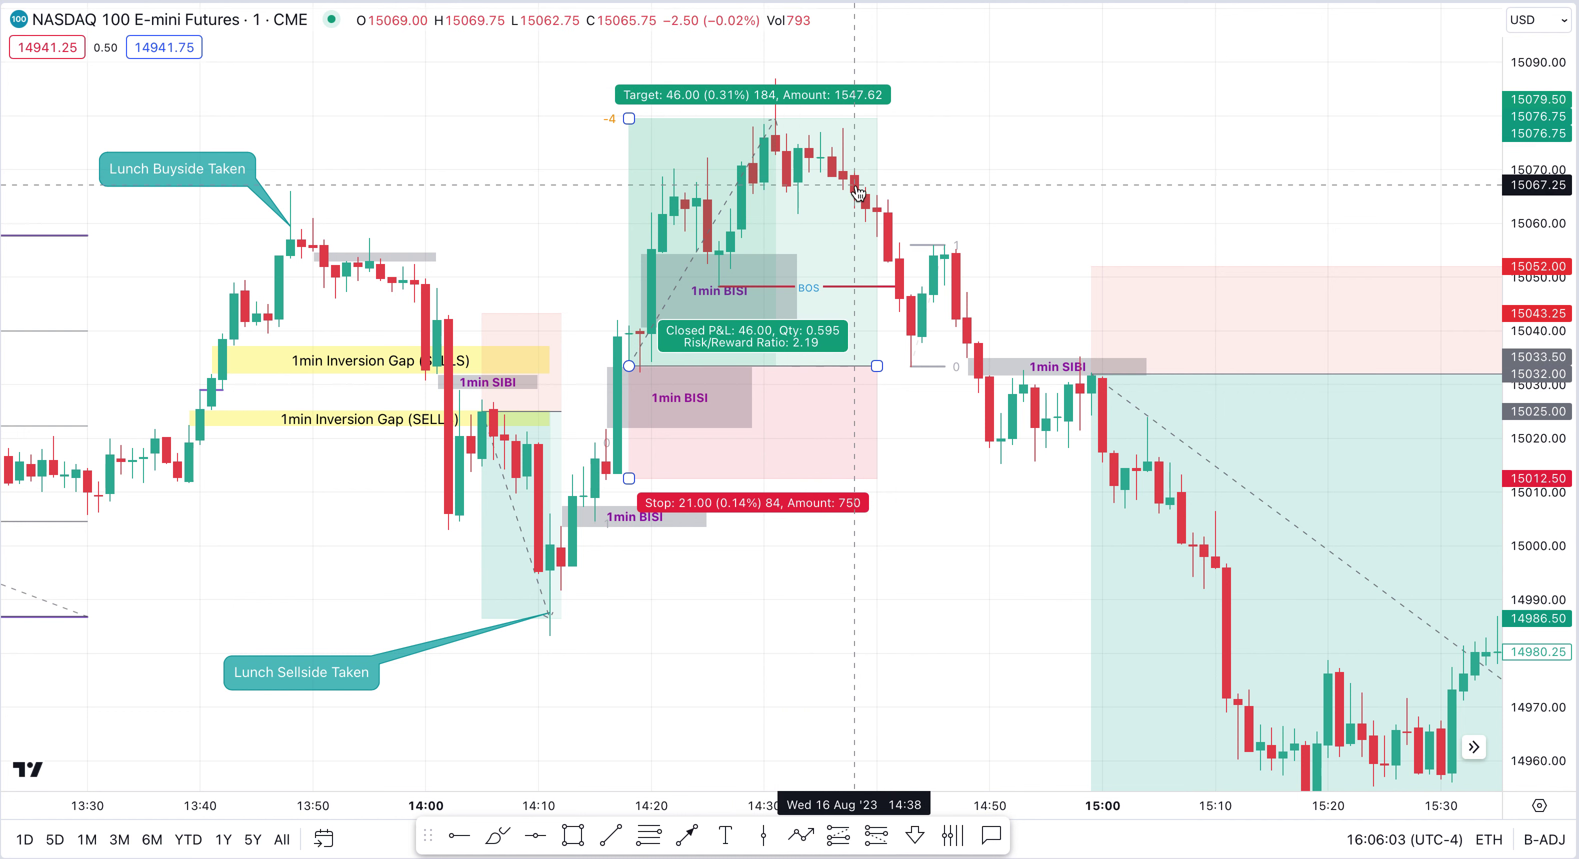
left_click_drag(999, 178, 1004, 185)
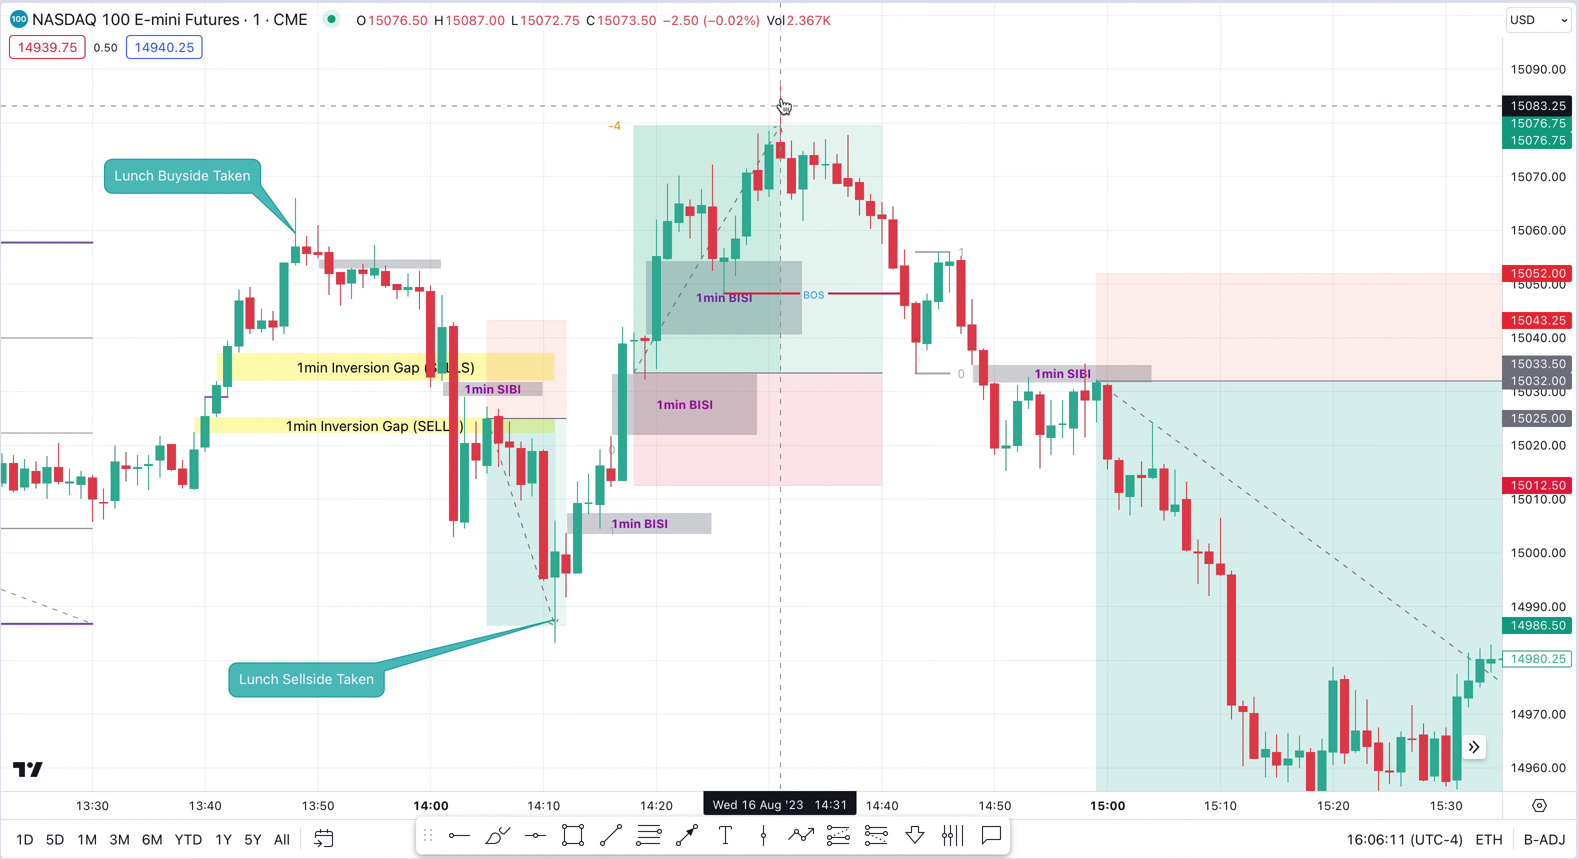
left_click(806, 144)
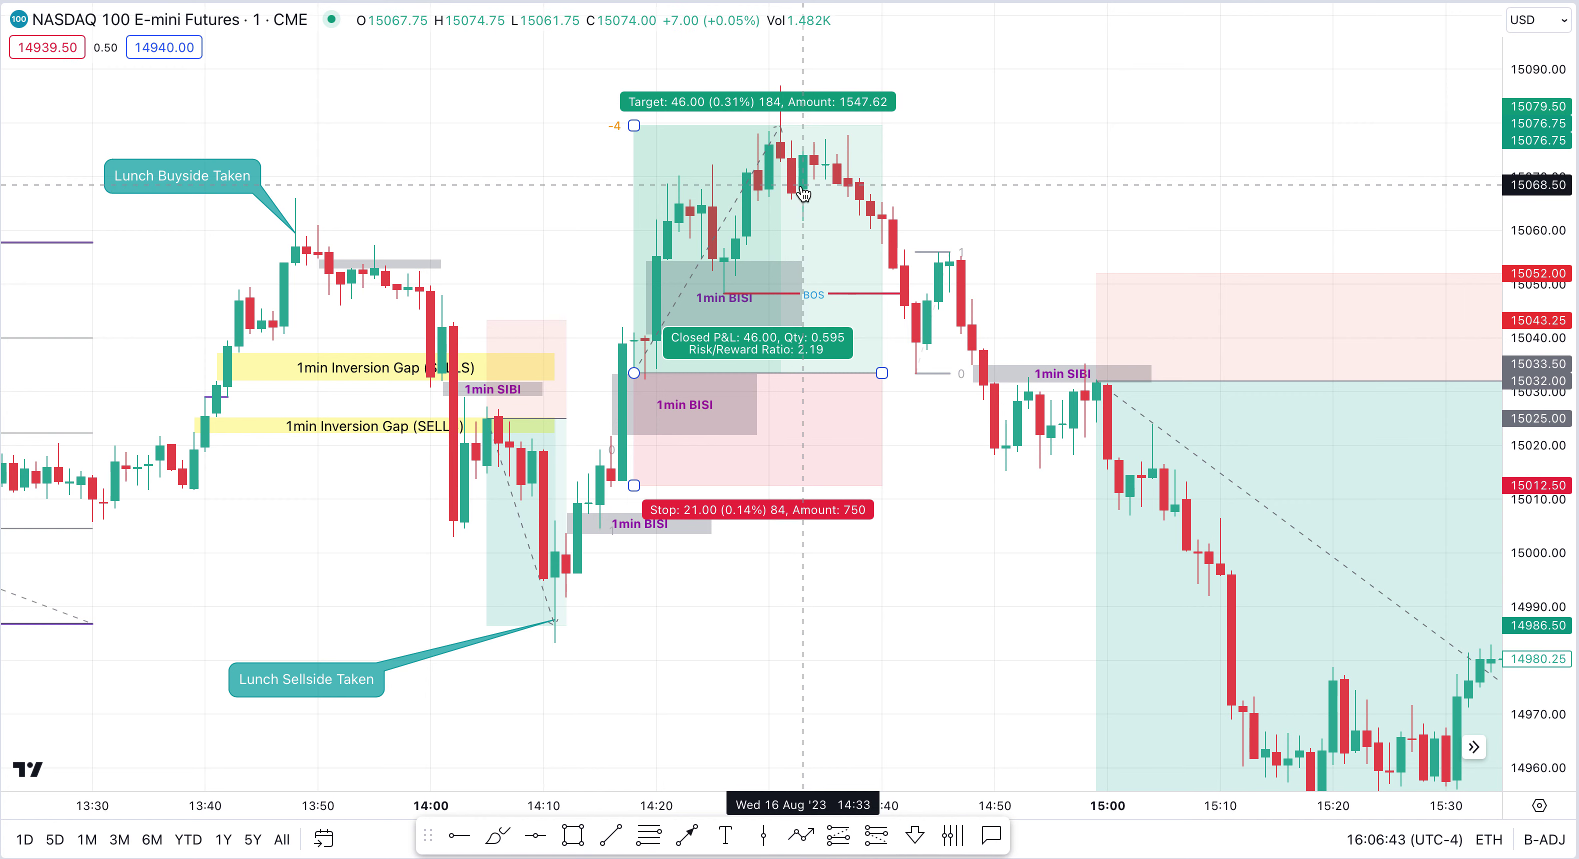
left_click(1016, 155)
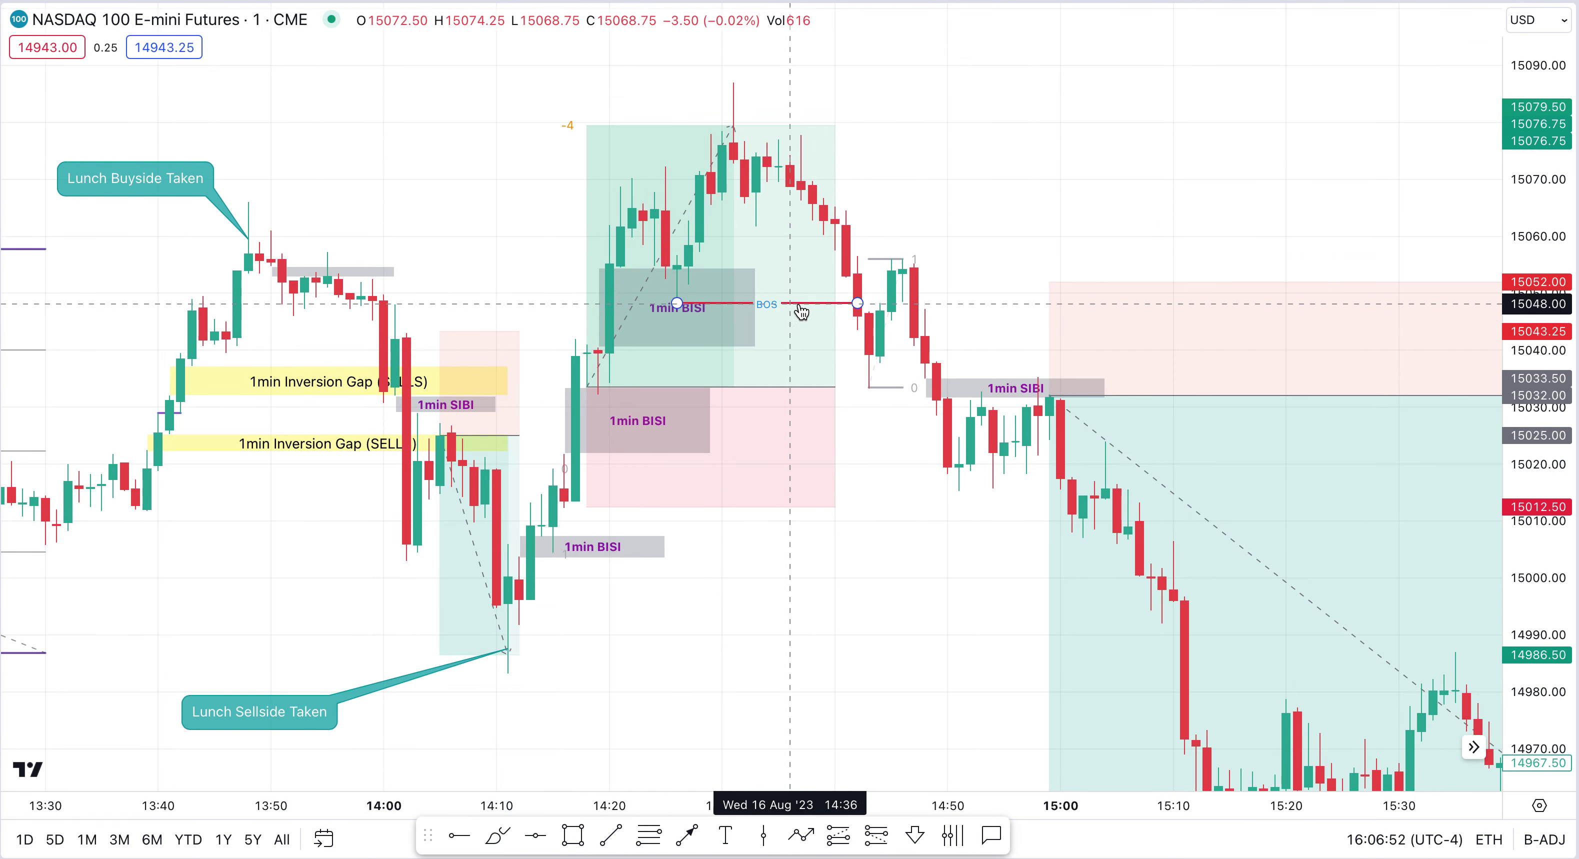
left_click(811, 213)
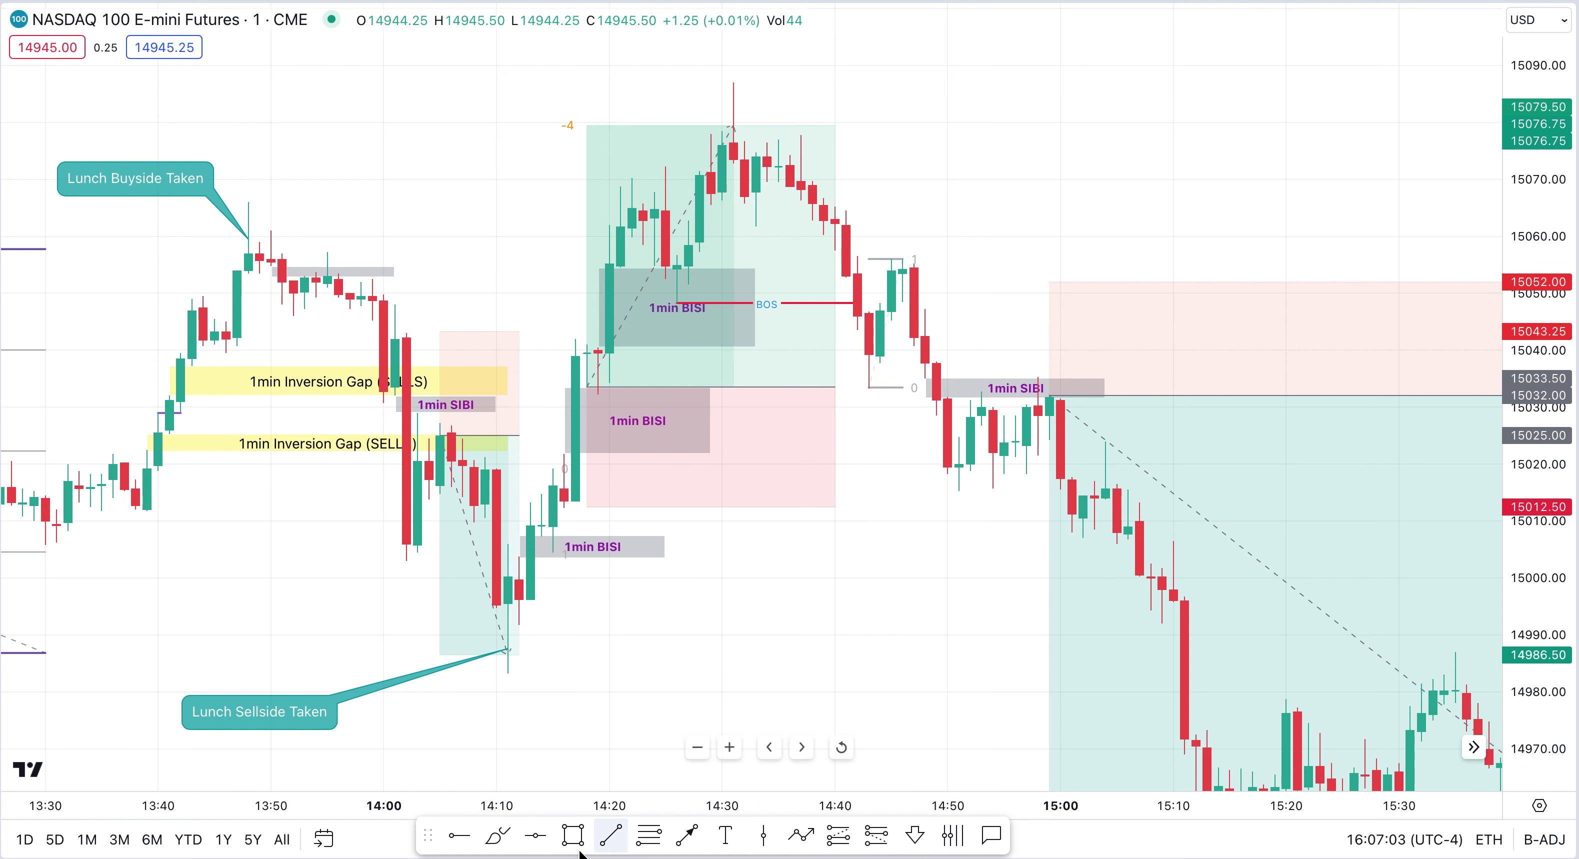
- Mark the thin gap at 14:40 with a rectangle from 15057.50 down to about 15056, ending at 14:54
left_click(573, 834)
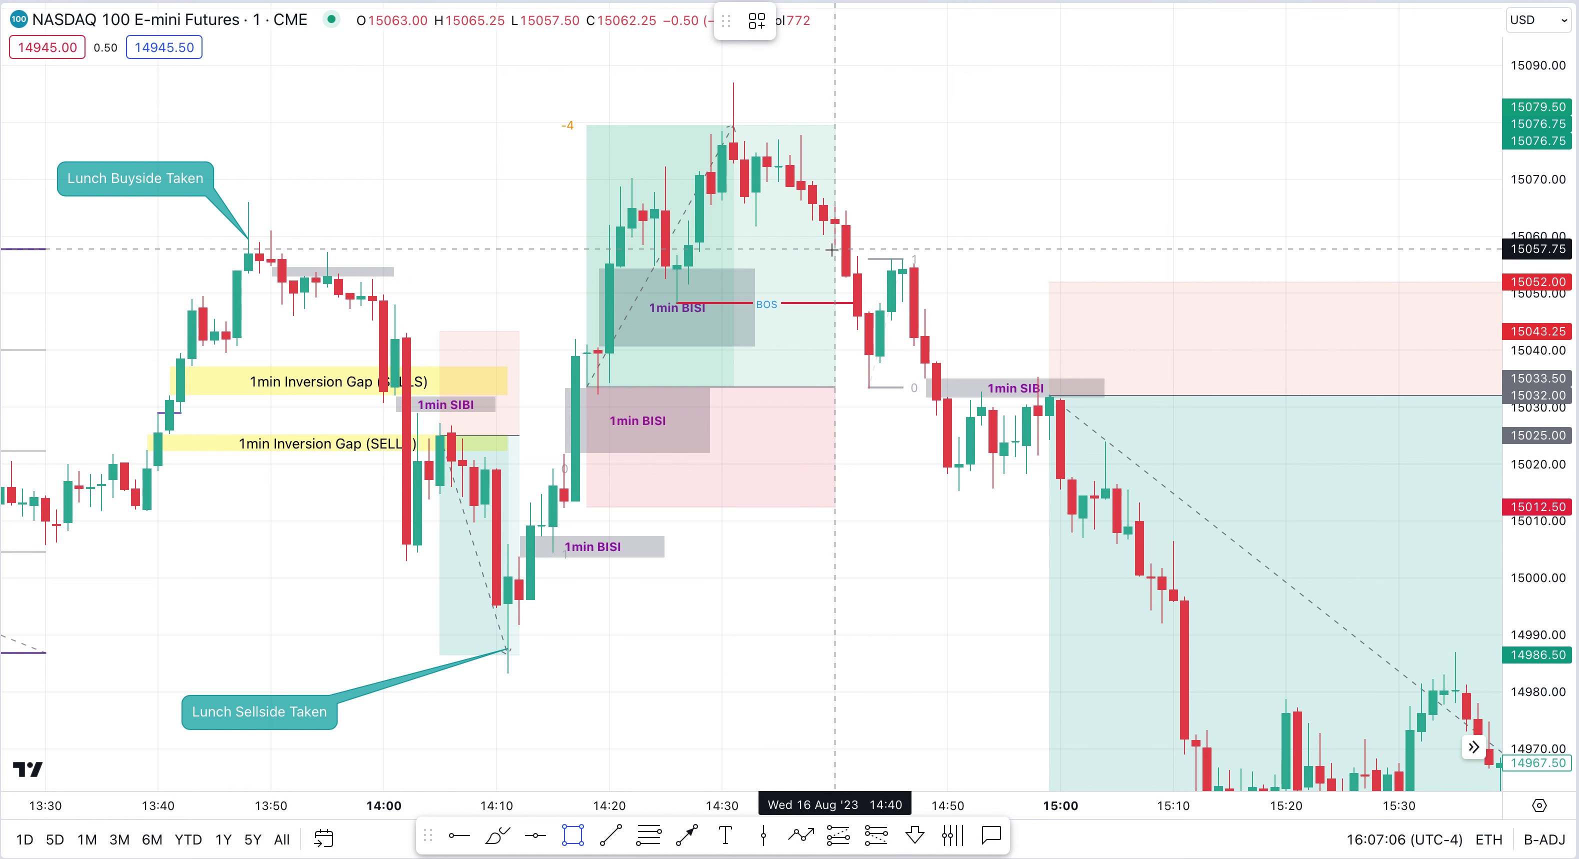
left_click(852, 252)
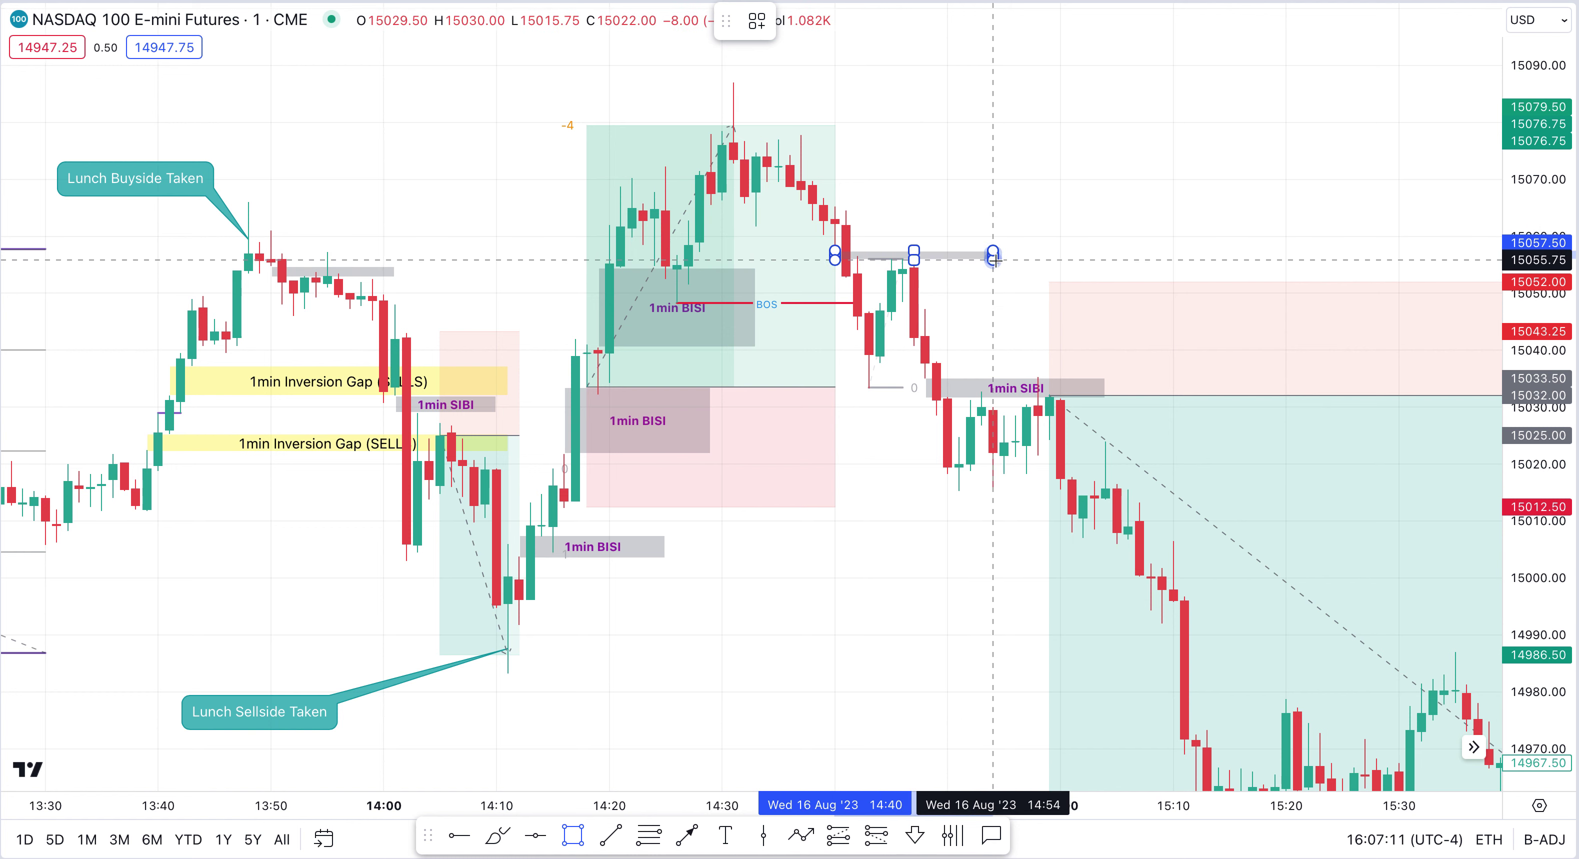
left_click(994, 256)
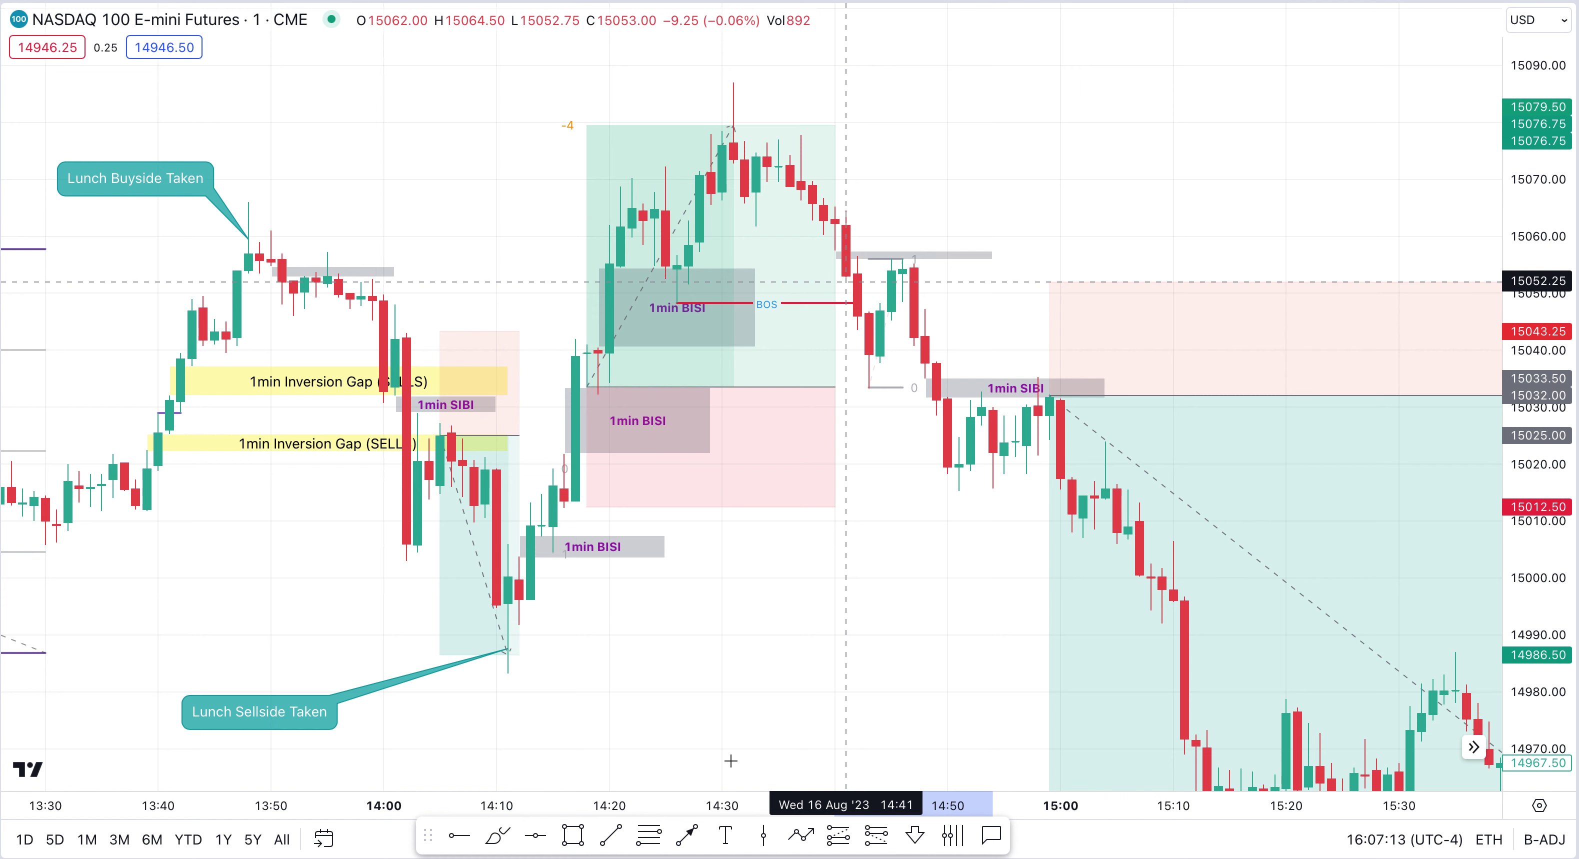
- Mark the gap at 14:41 with a rectangle from 15052.75 down to 15047.00 and extend its later end to 14:55
key("alt+shift+r")
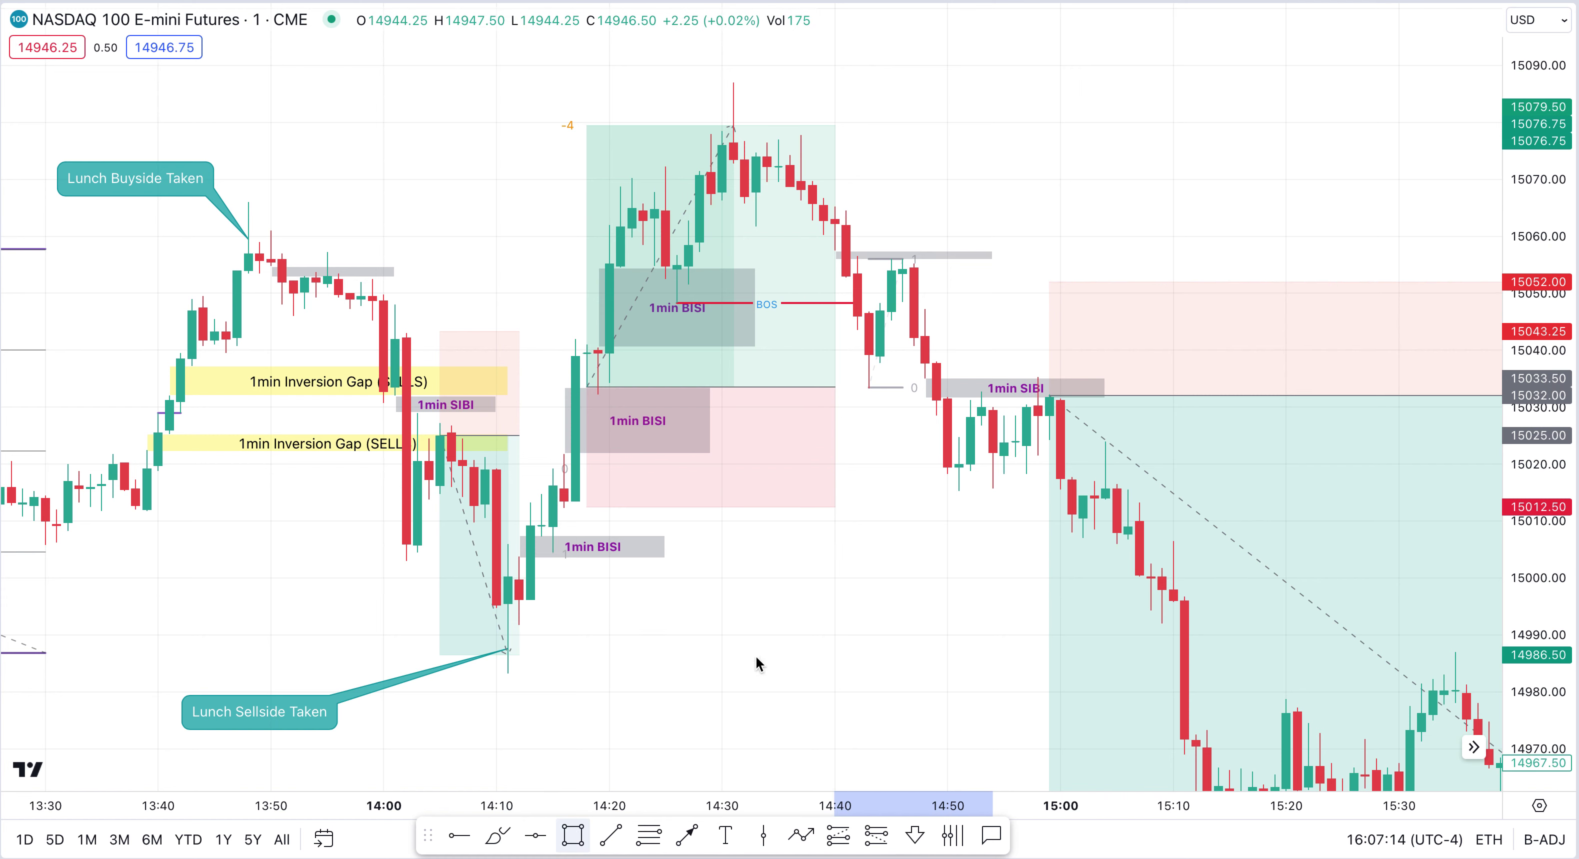
left_click(846, 278)
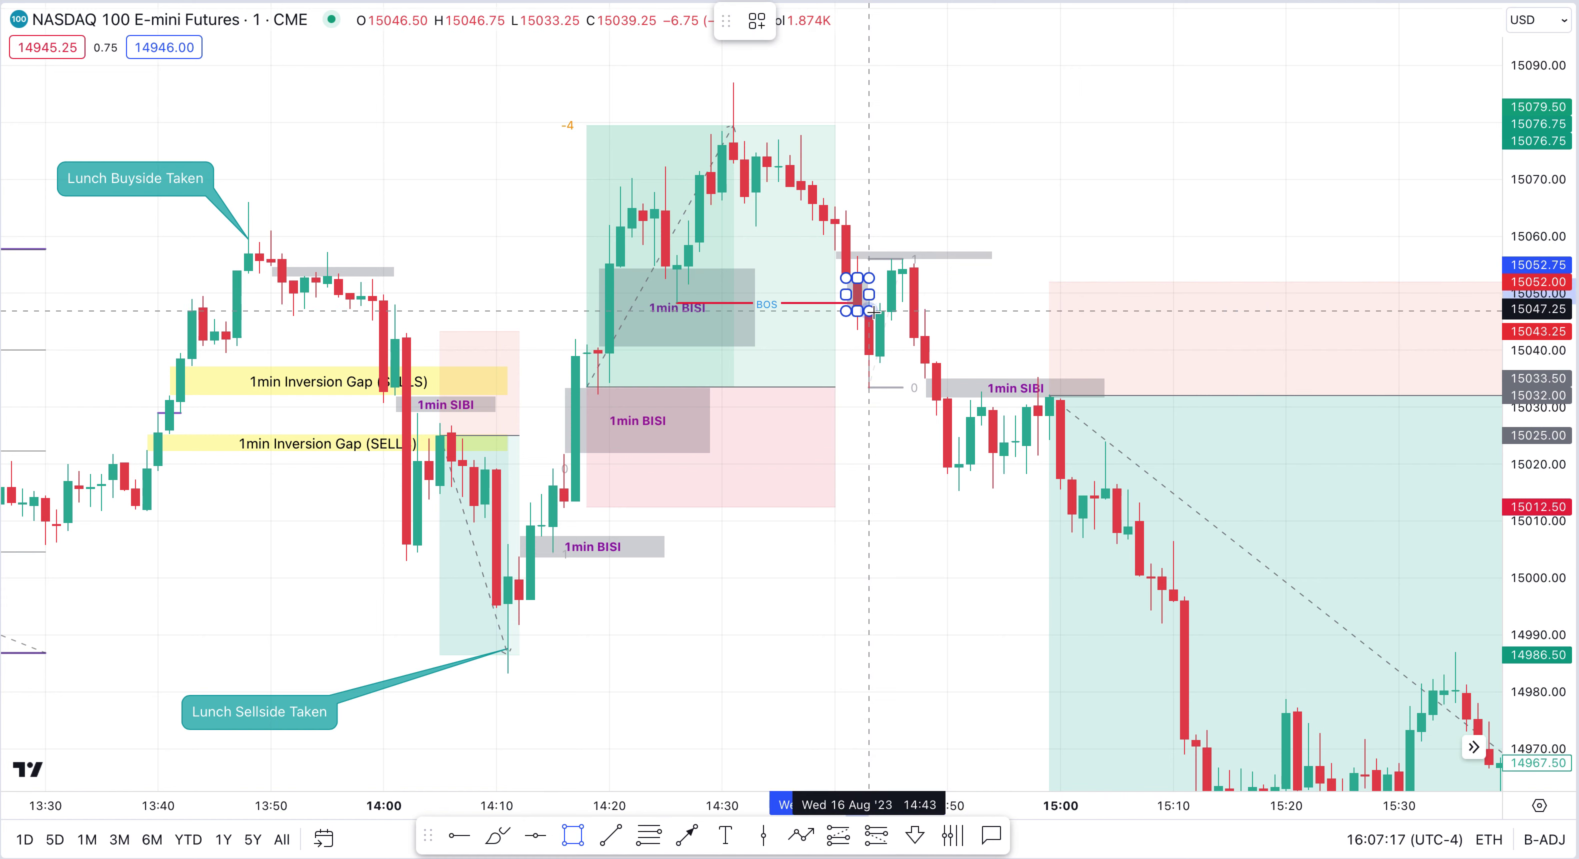
left_click(869, 310)
left_click_drag(930, 296, 1004, 289)
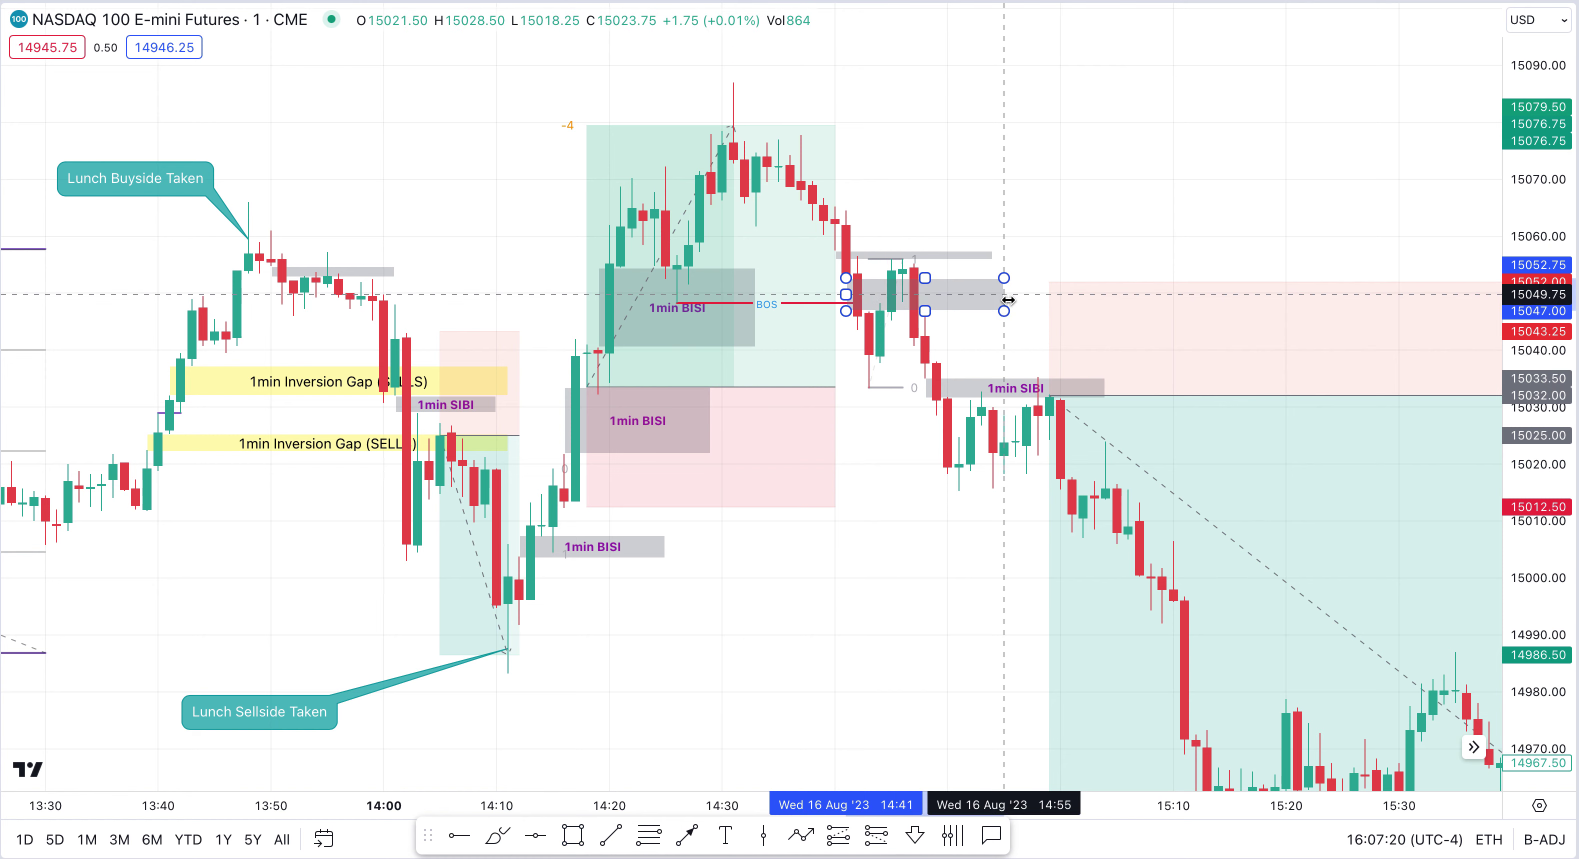
left_click(930, 264)
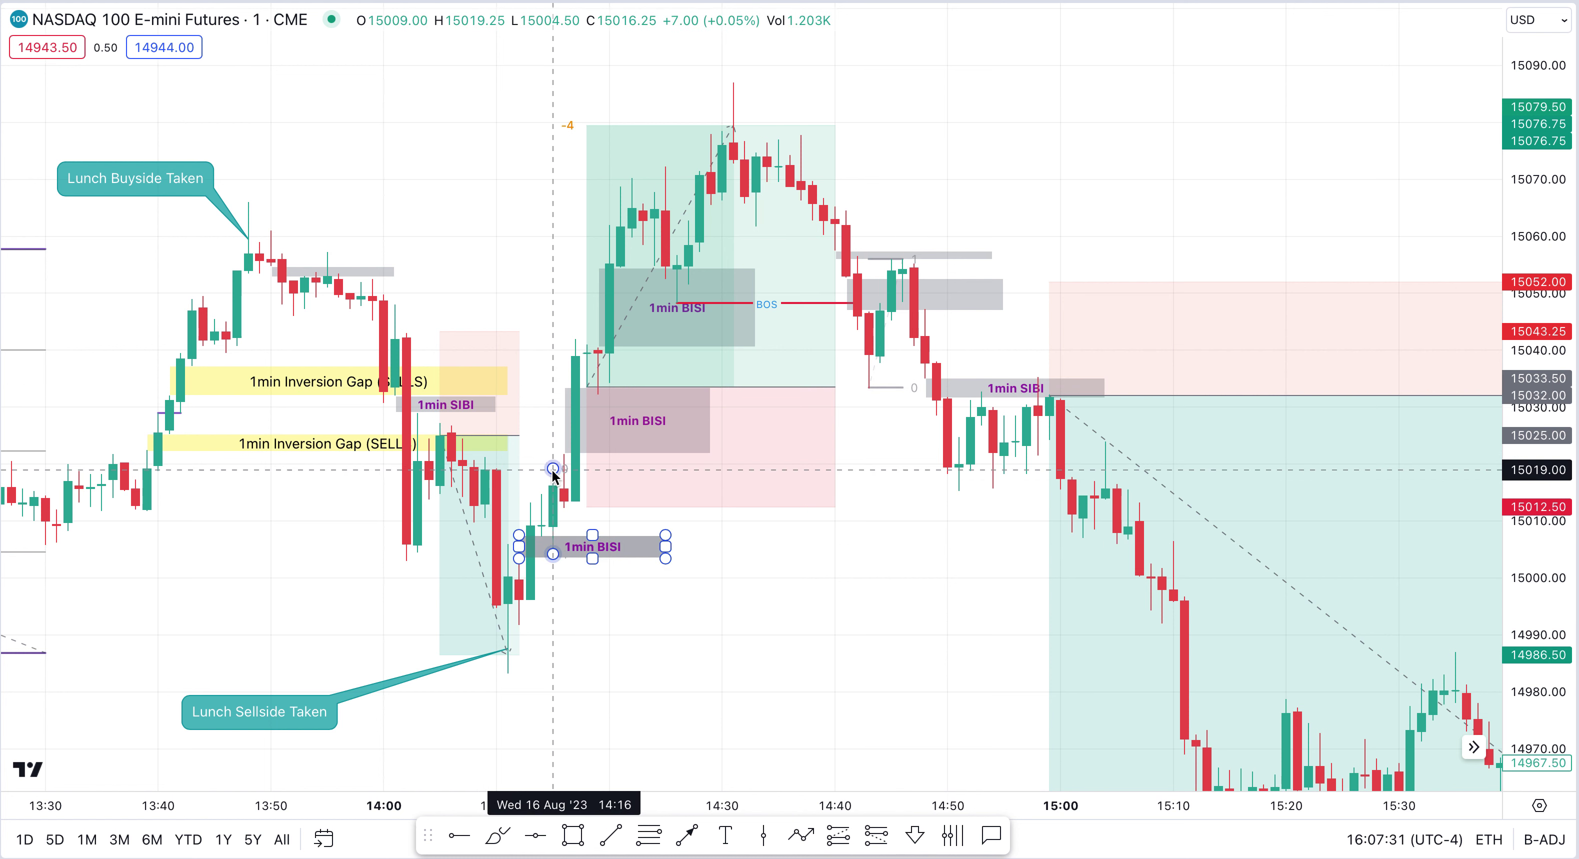
- Move the upper anchor of the -4 projection from the 14:15 candle to the 14:09 candle's high, about 15021
mouse_move(488, 466)
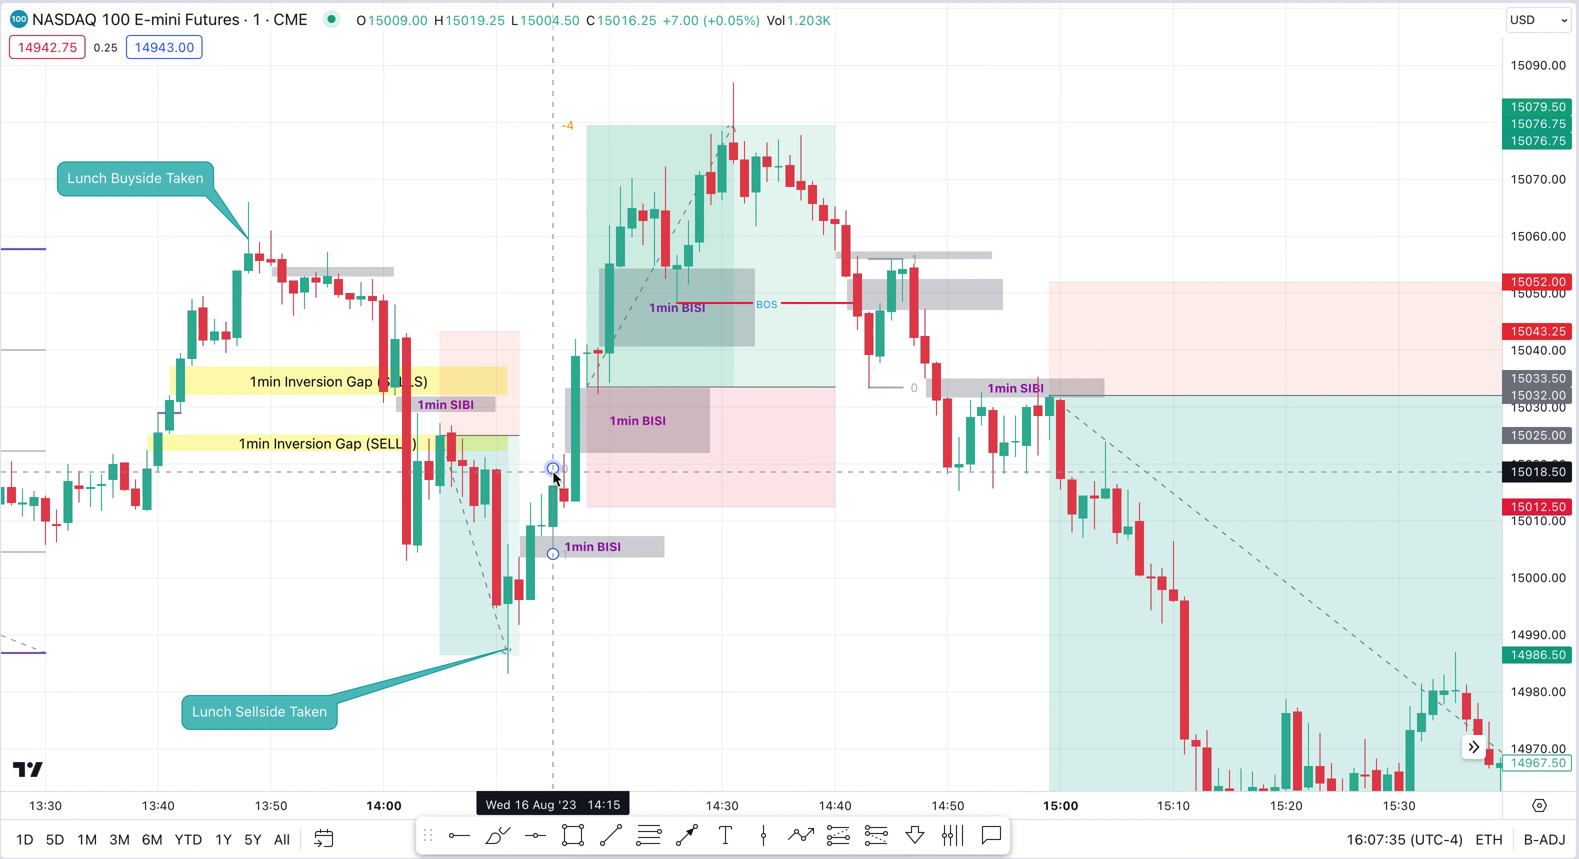
left_click(552, 469)
left_click_drag(551, 469, 483, 457)
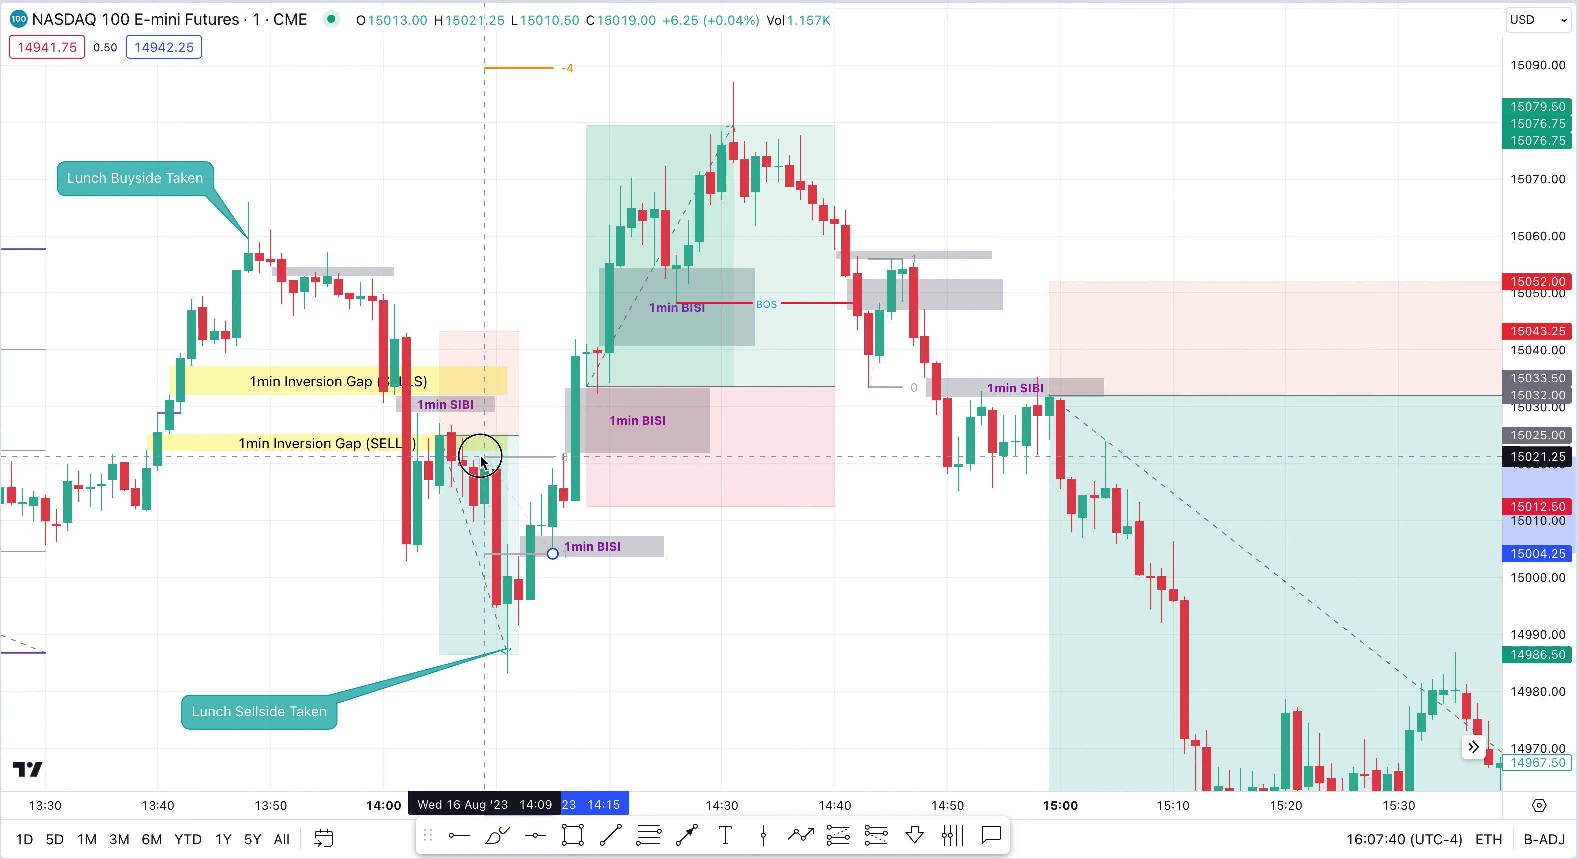
left_click(542, 225)
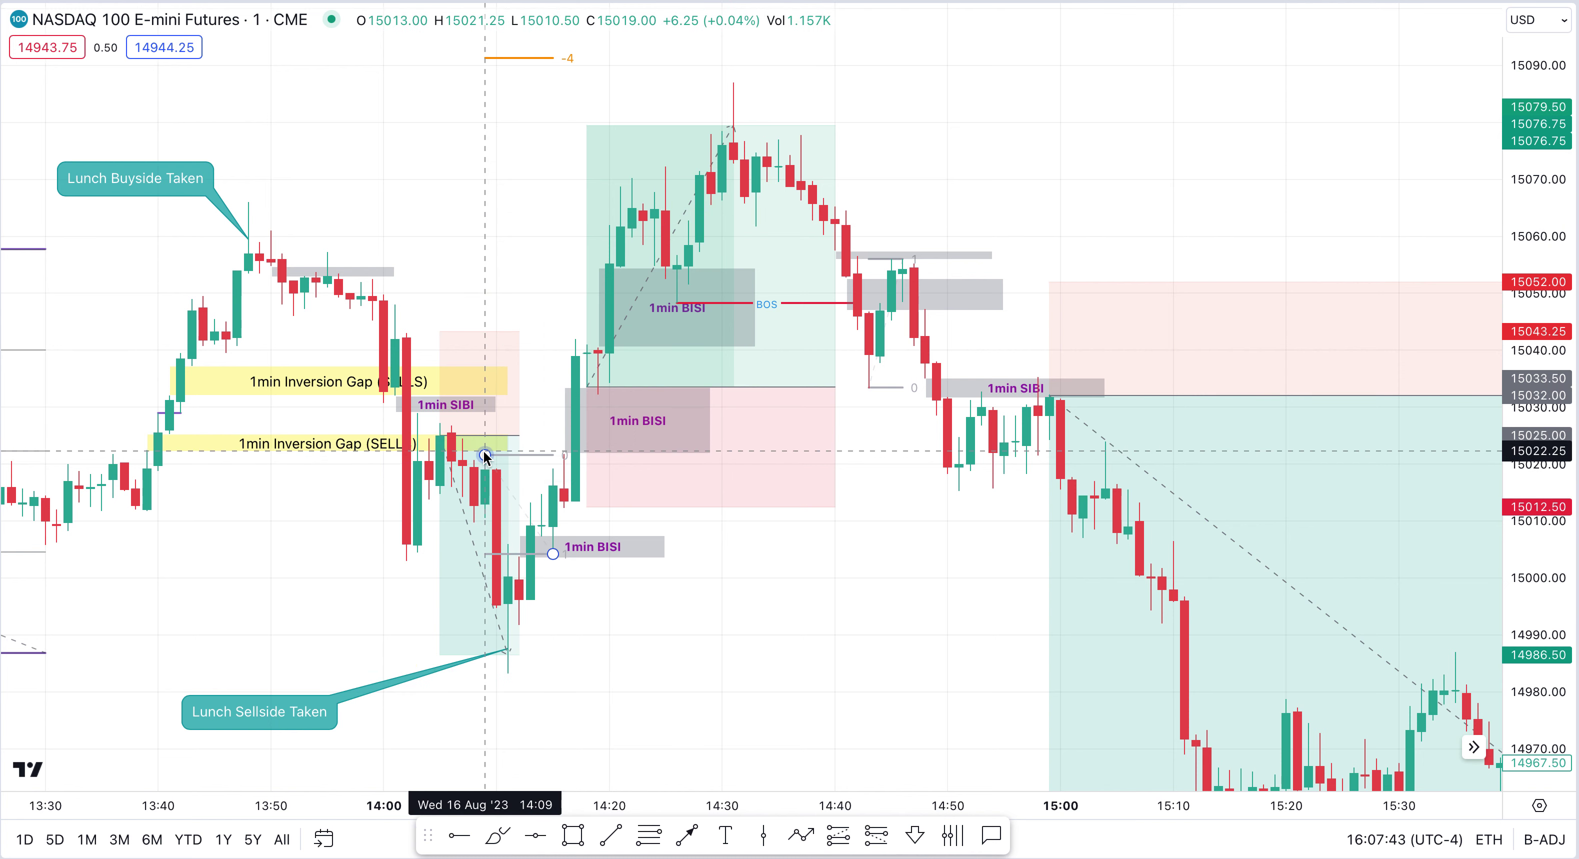
left_click(484, 459)
left_click_drag(484, 459, 484, 462)
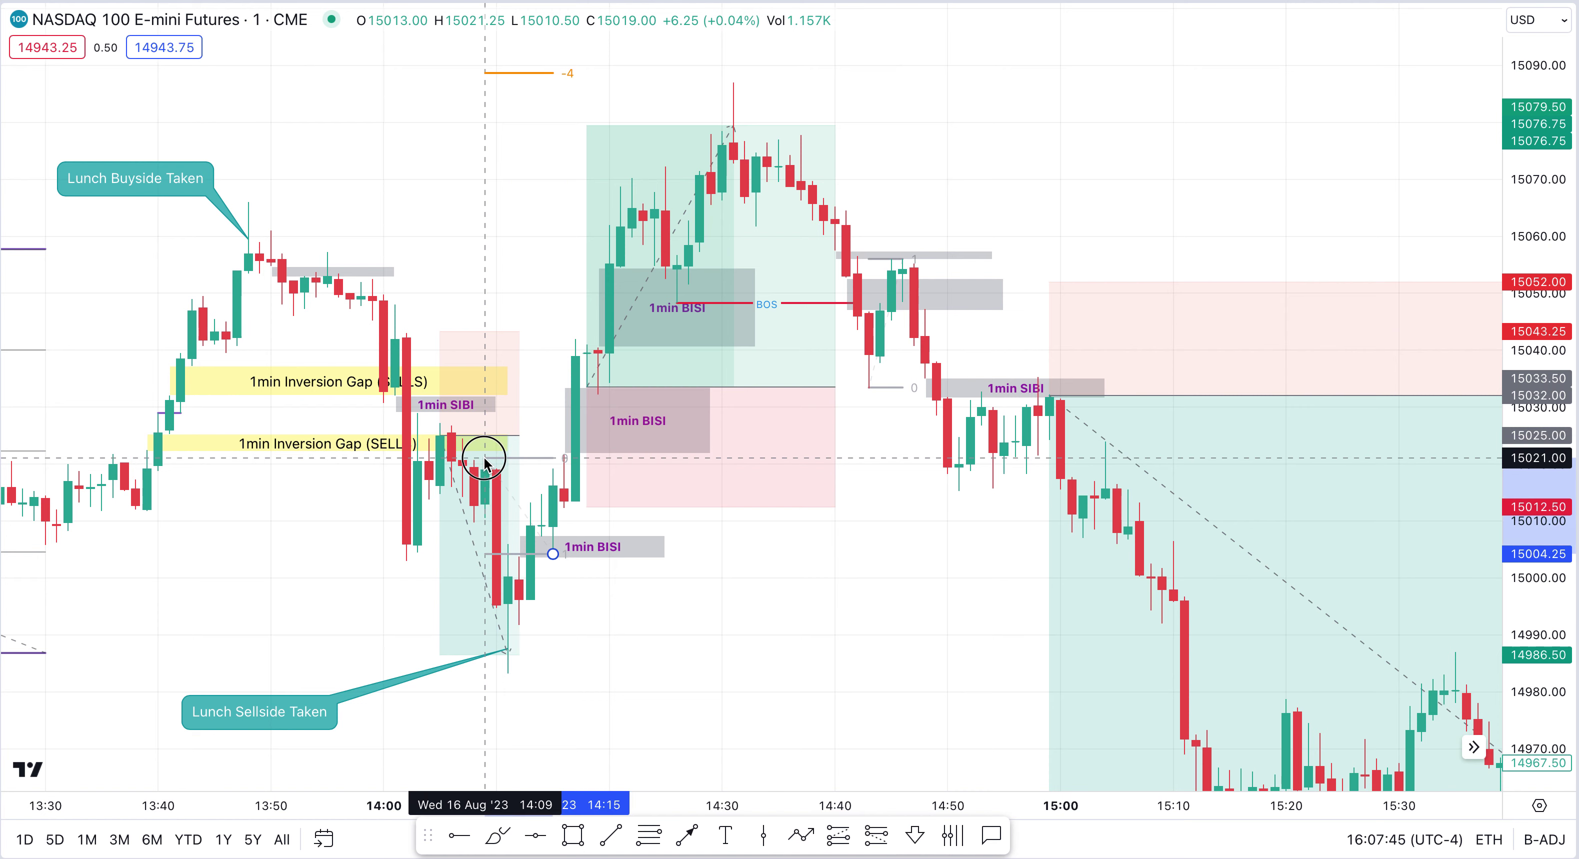
left_click(558, 367)
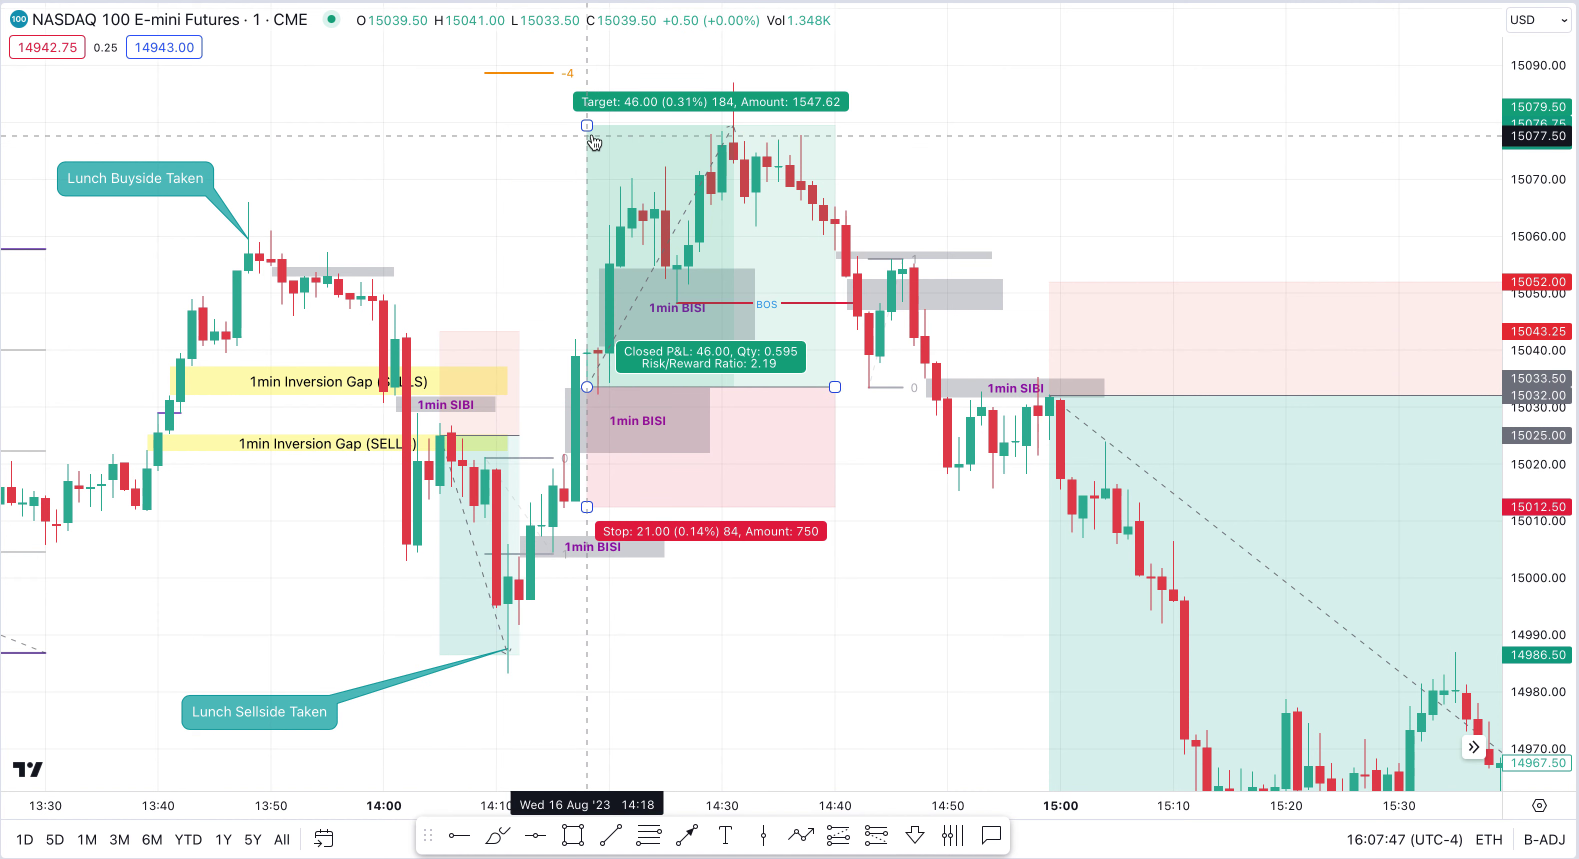
- Raise the long position's target to 15088.75, in line with the shifted -4 projection level
left_click_drag(587, 127, 596, 76)
left_click(1026, 137)
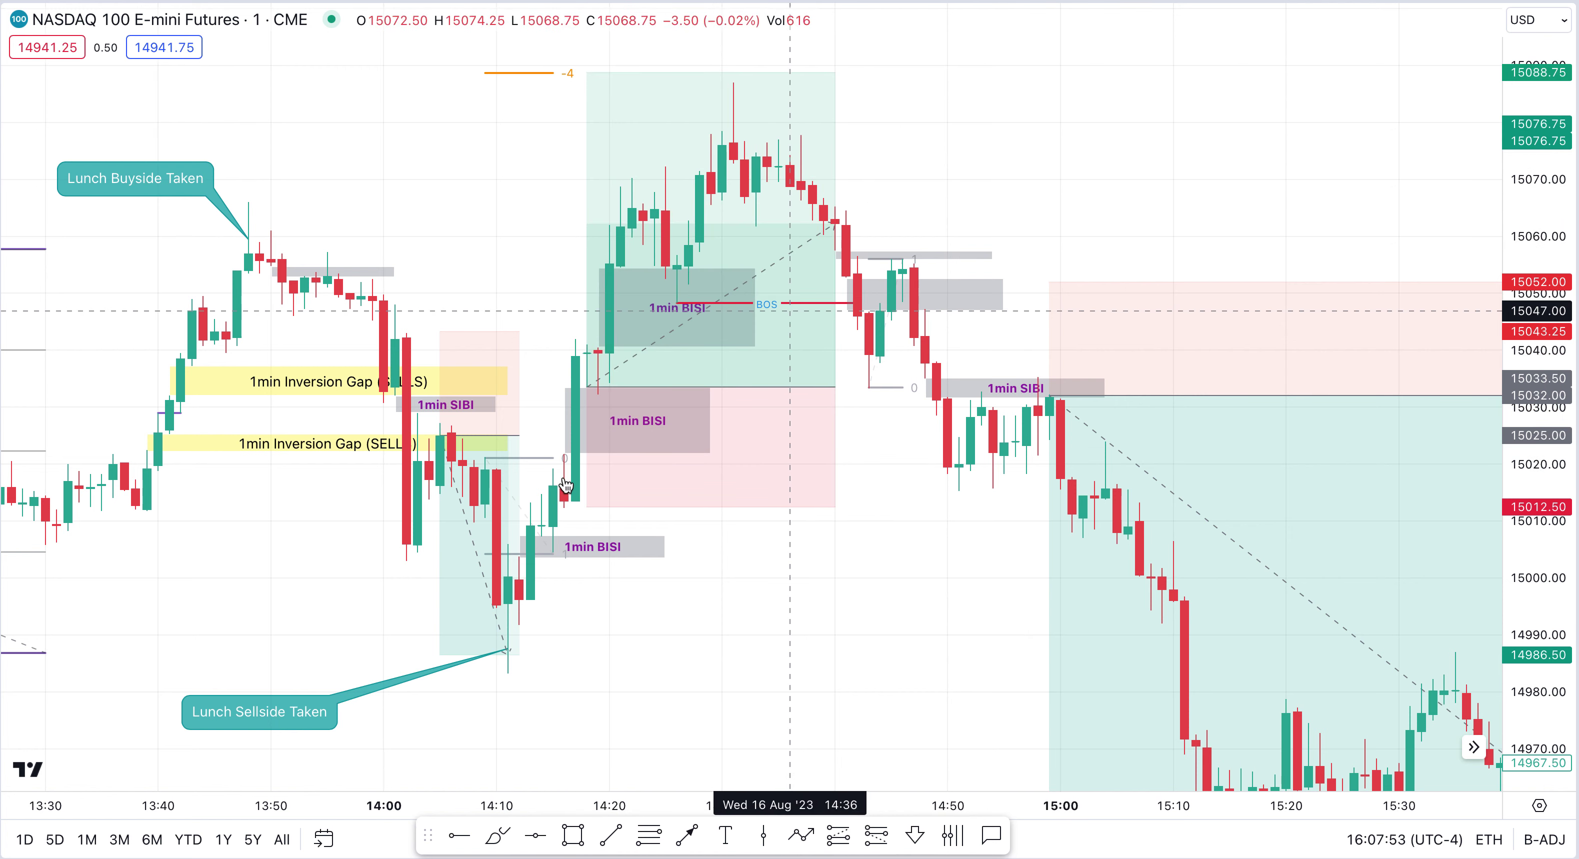
- Examine the swing from the 14:43 low to the 14:46 high that anchors the bearish projection, alongside the 14:41 gap
left_click(556, 549)
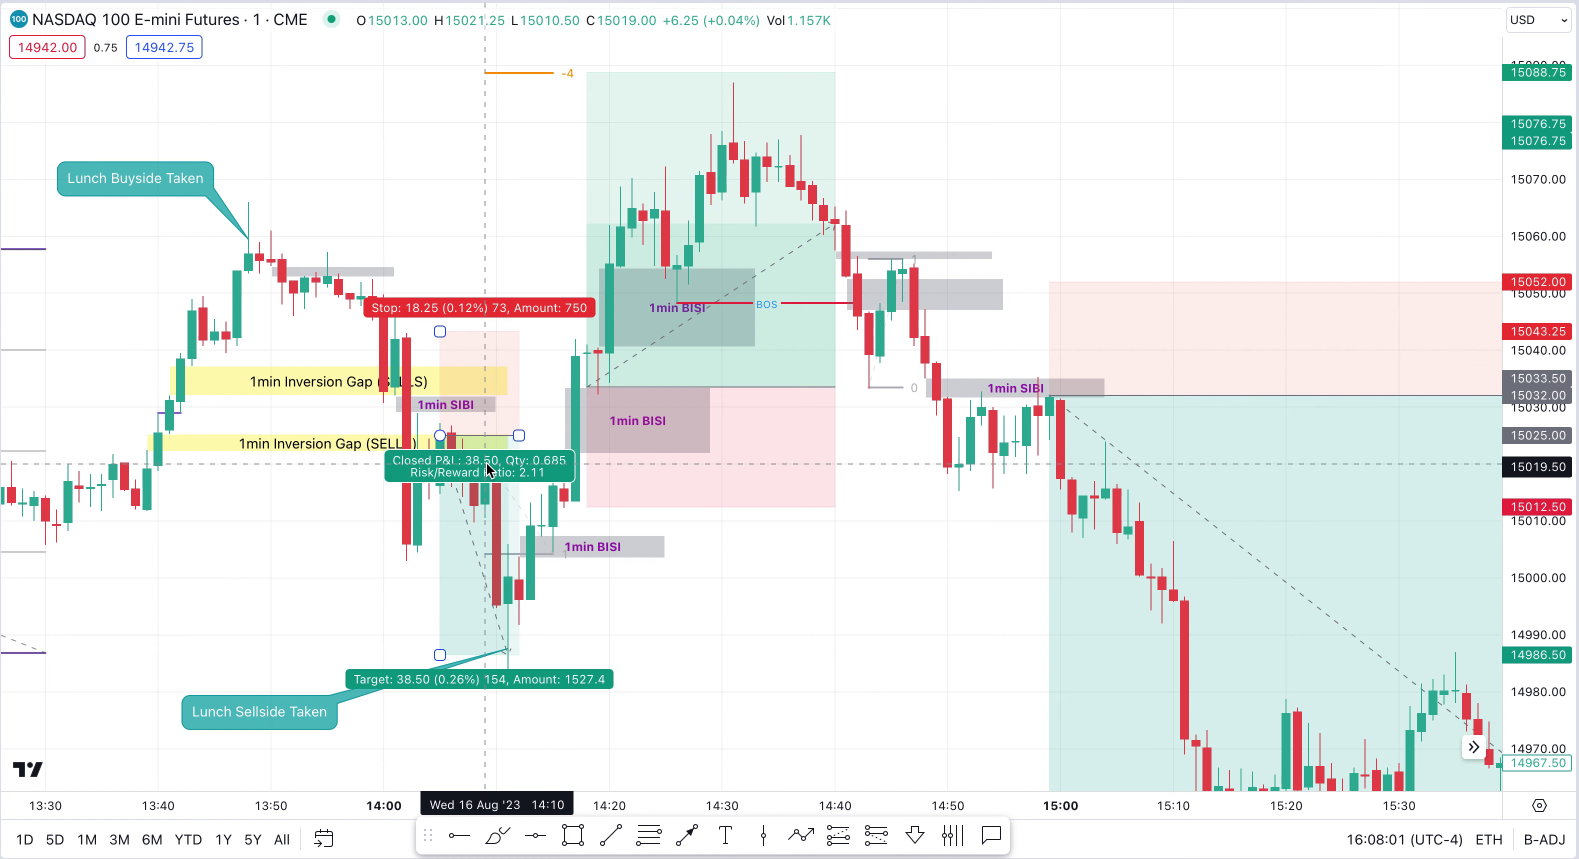
left_click(838, 581)
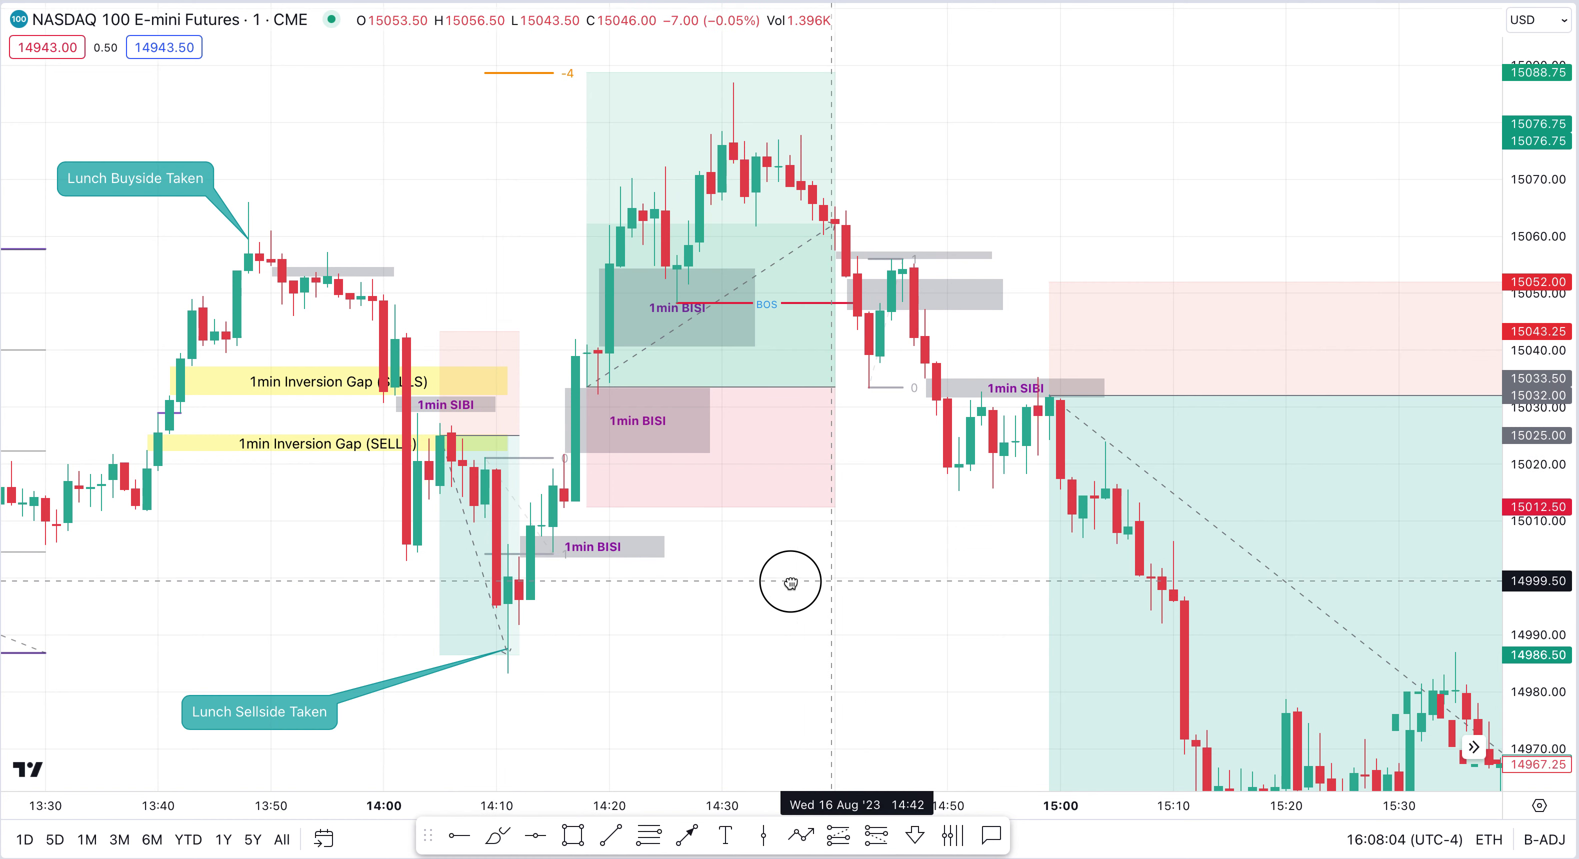
scroll(740, 581, "right", 5)
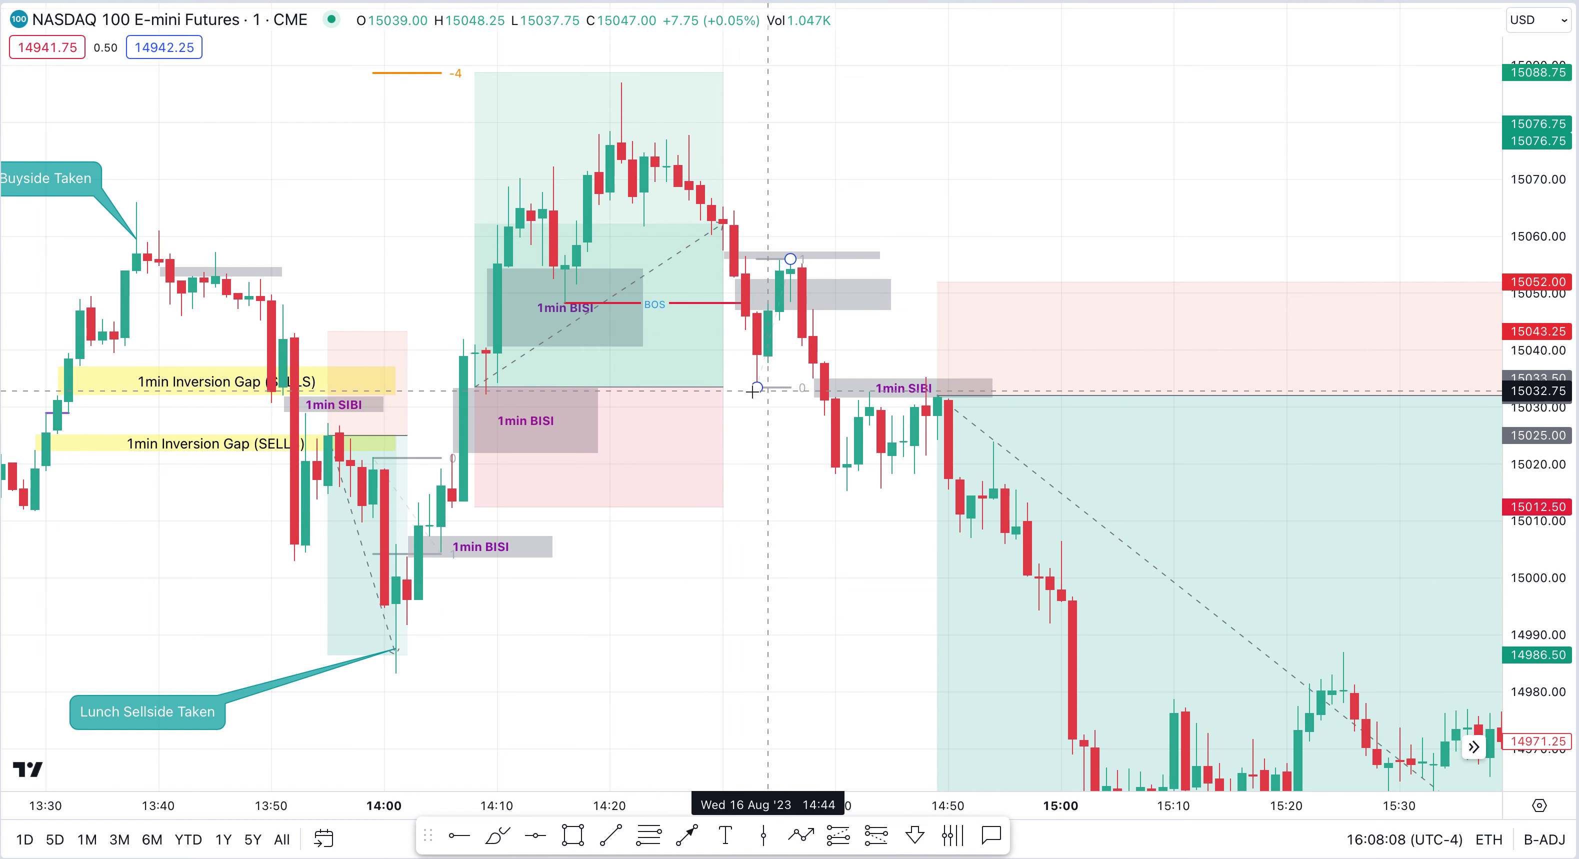
left_click(789, 299)
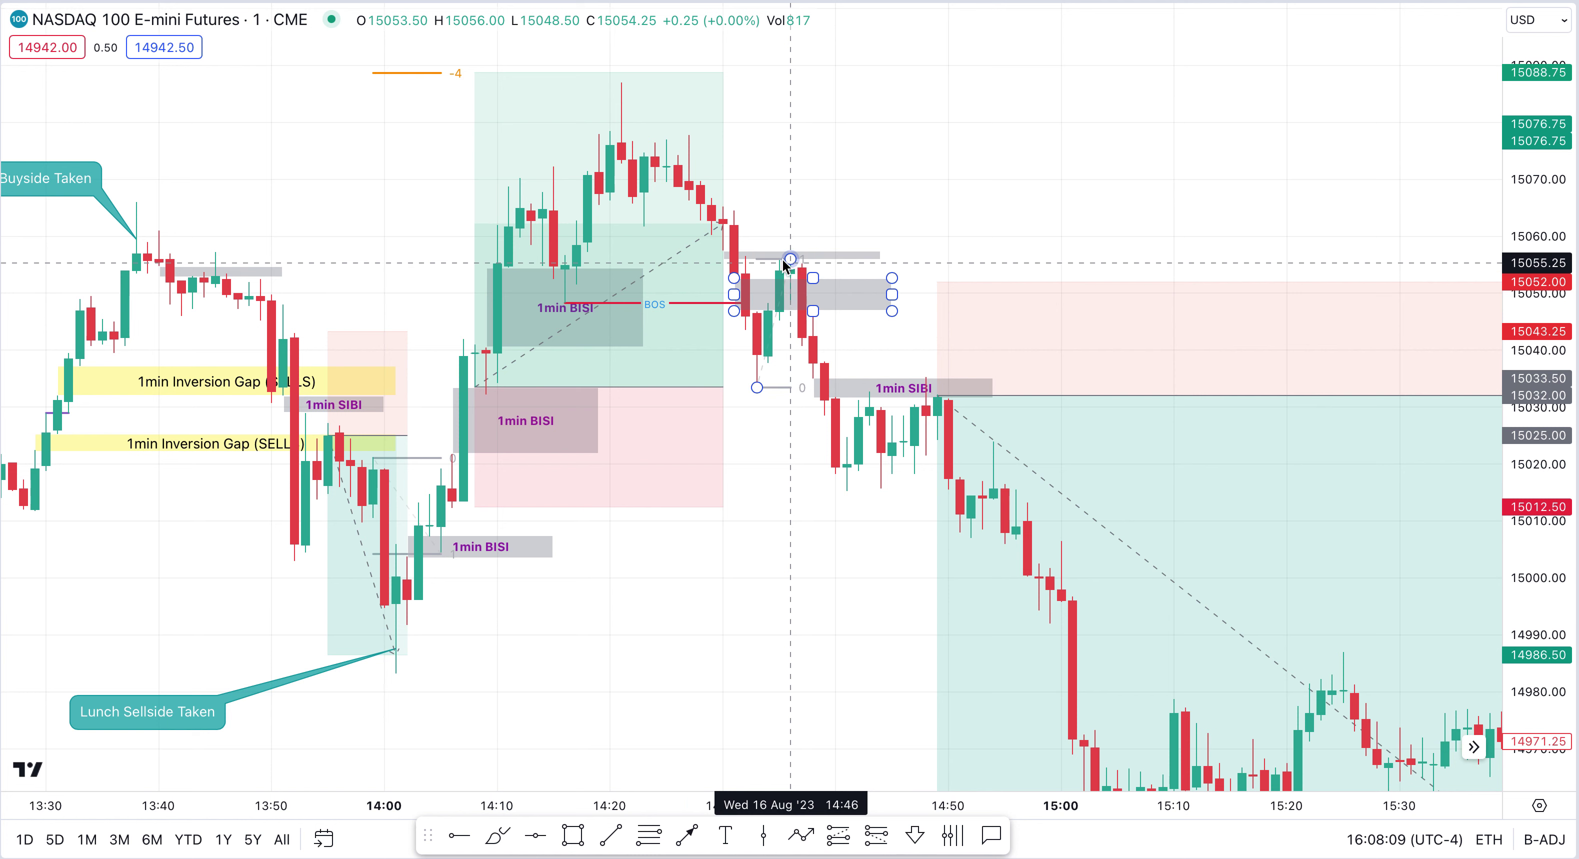
left_click(794, 258)
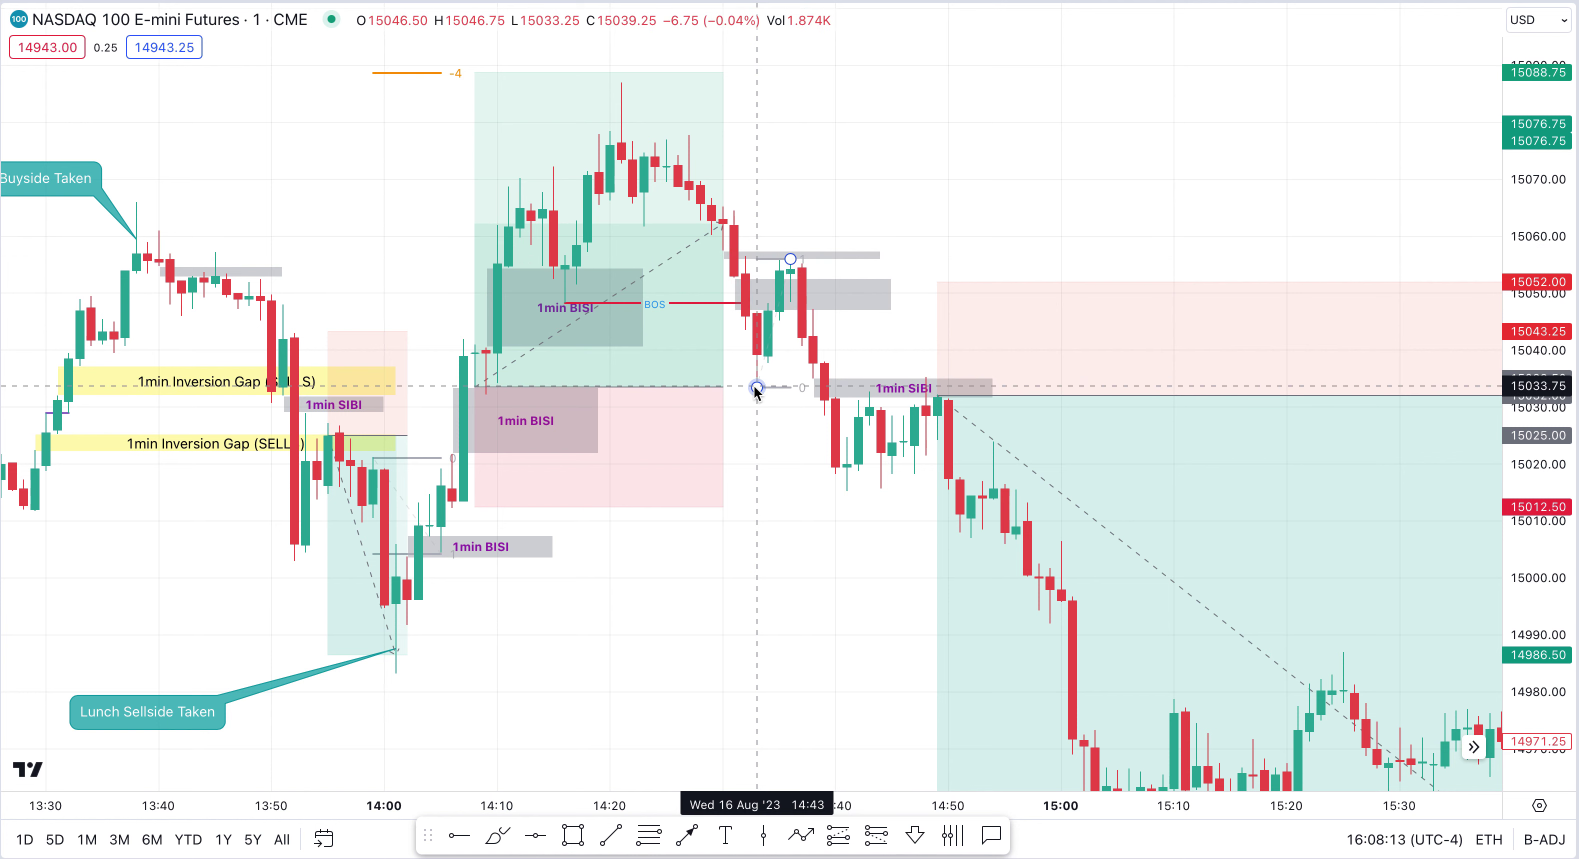
left_click(787, 289)
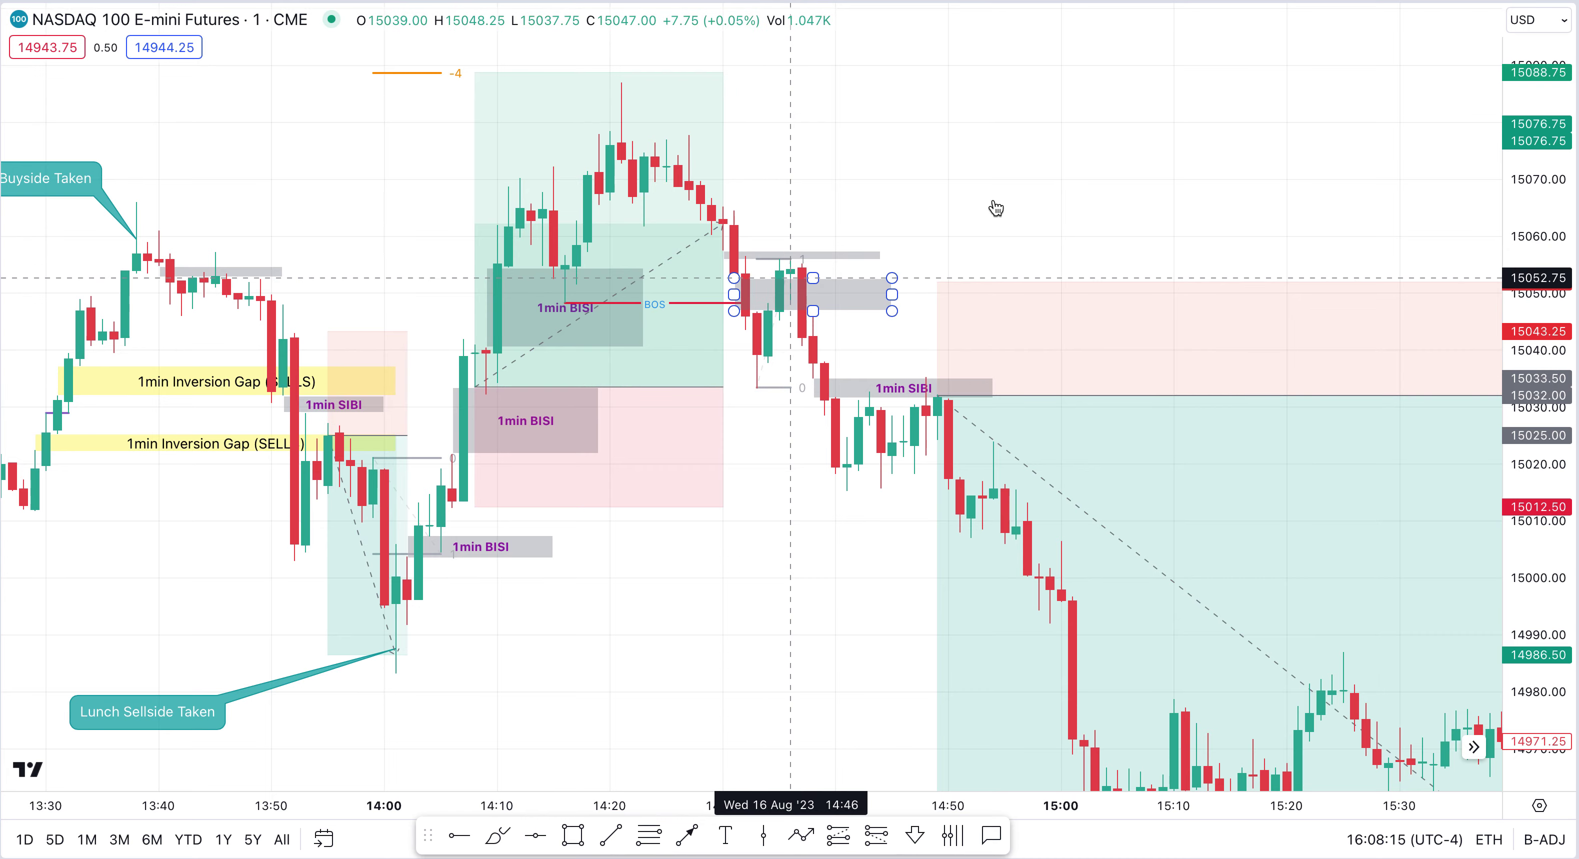
- Compare the afternoon short position's target with the lower -4 projection level, and inspect the 14:47 candle's reaction at the 14:41 gap
left_click_drag(923, 112, 896, 78)
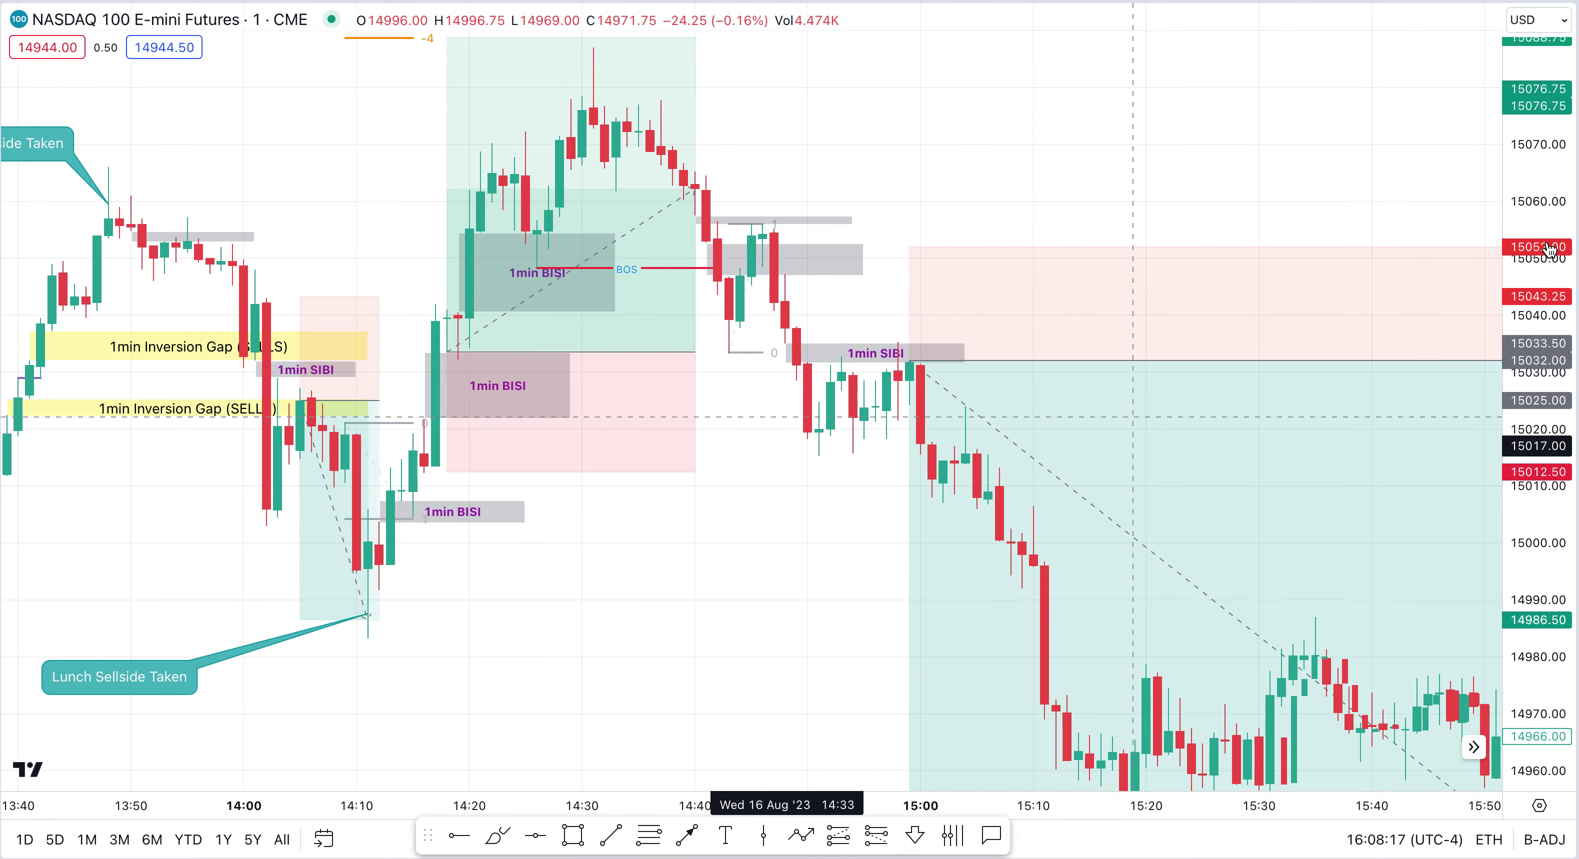
left_click_drag(1549, 250, 1533, 494)
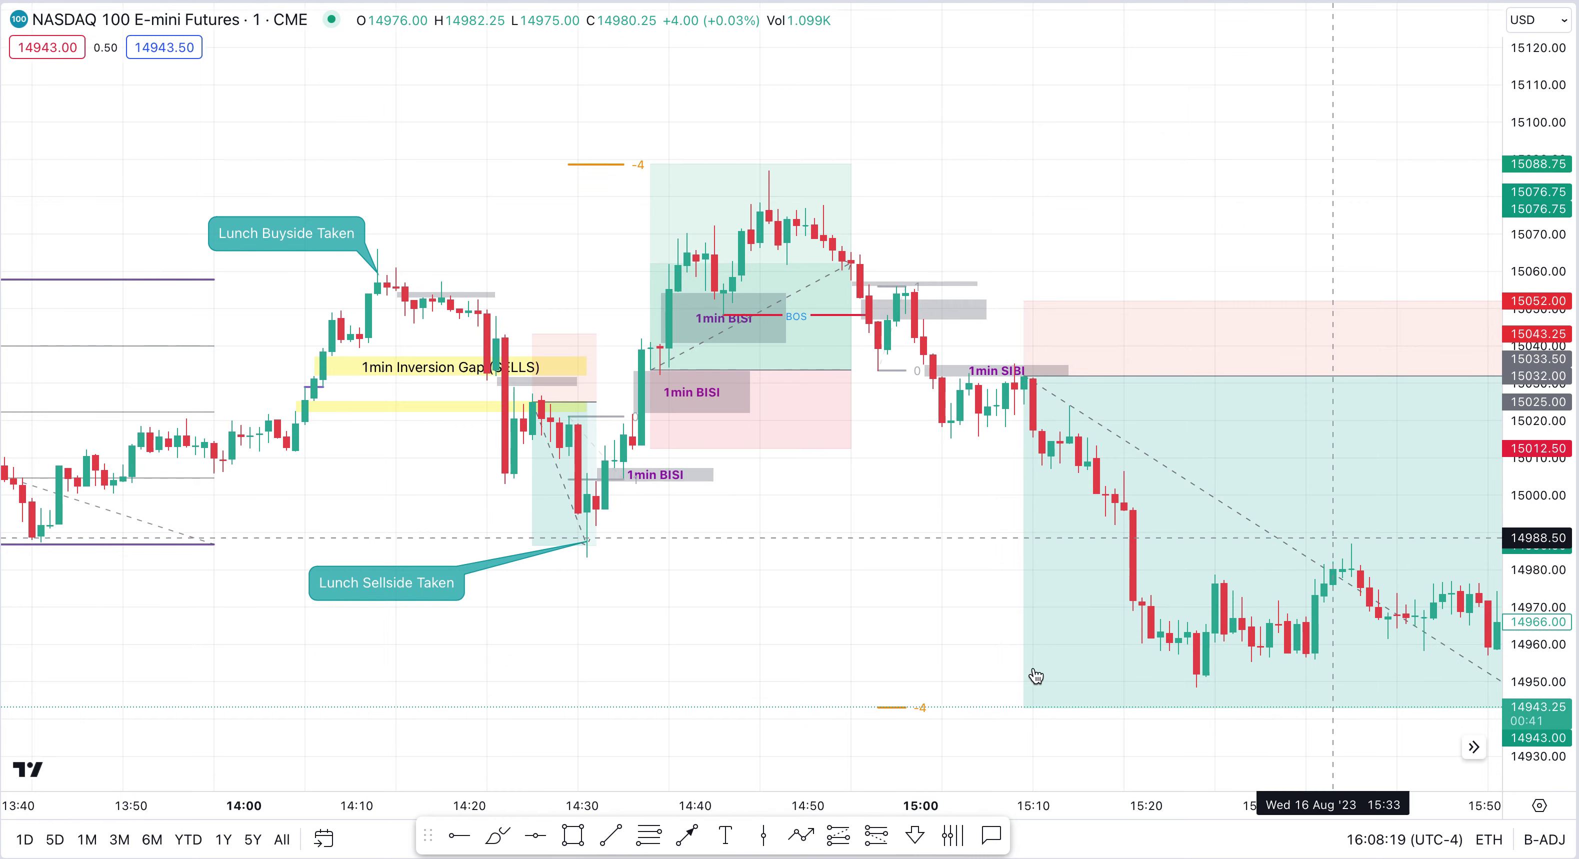
left_click_drag(760, 563, 572, 474)
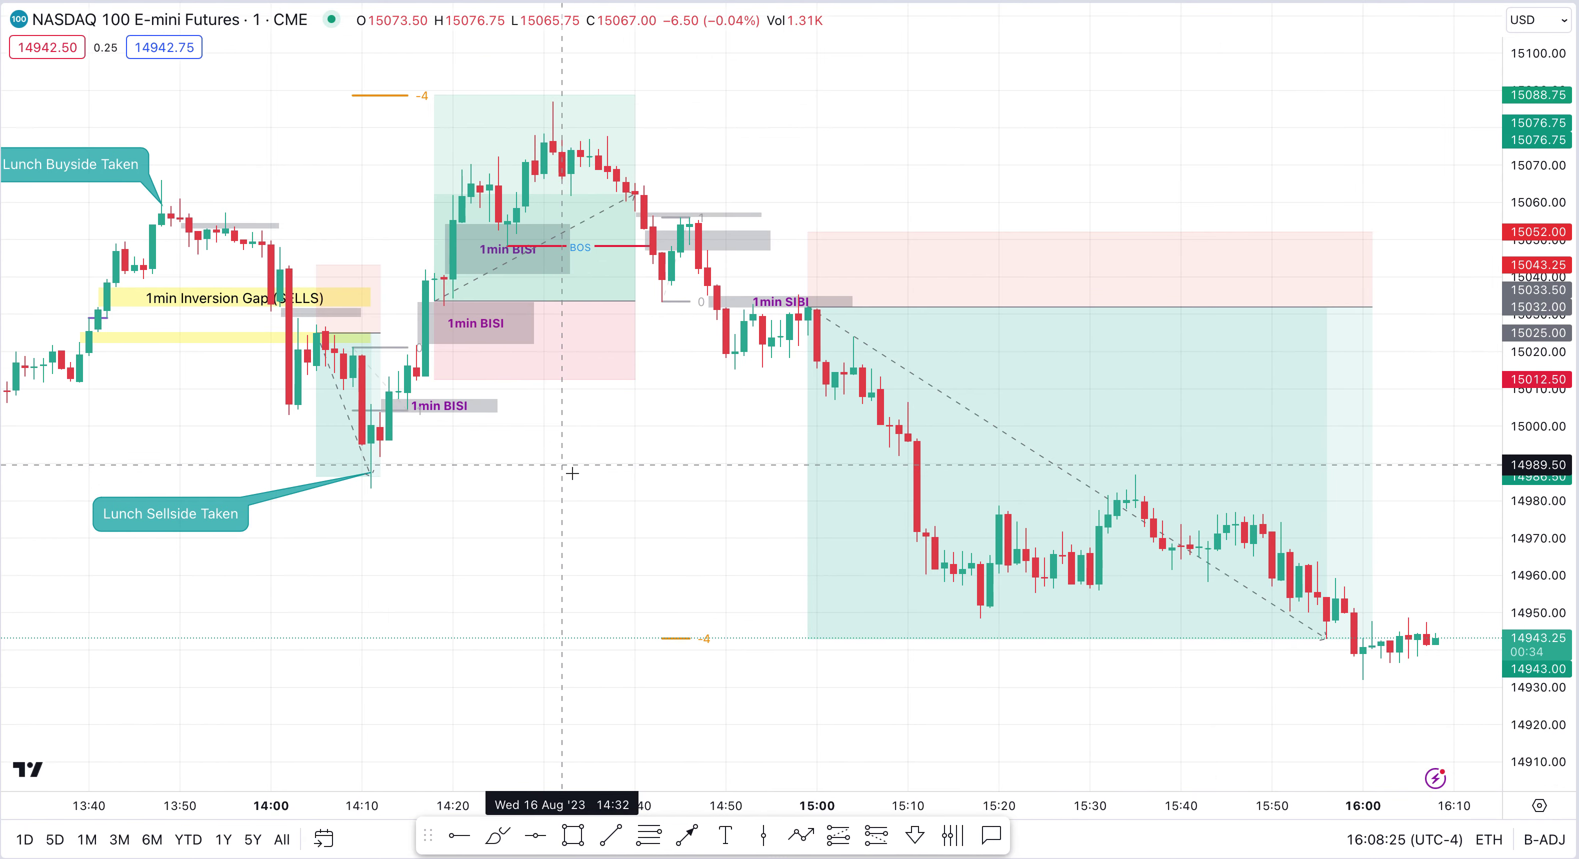
left_click(1315, 640)
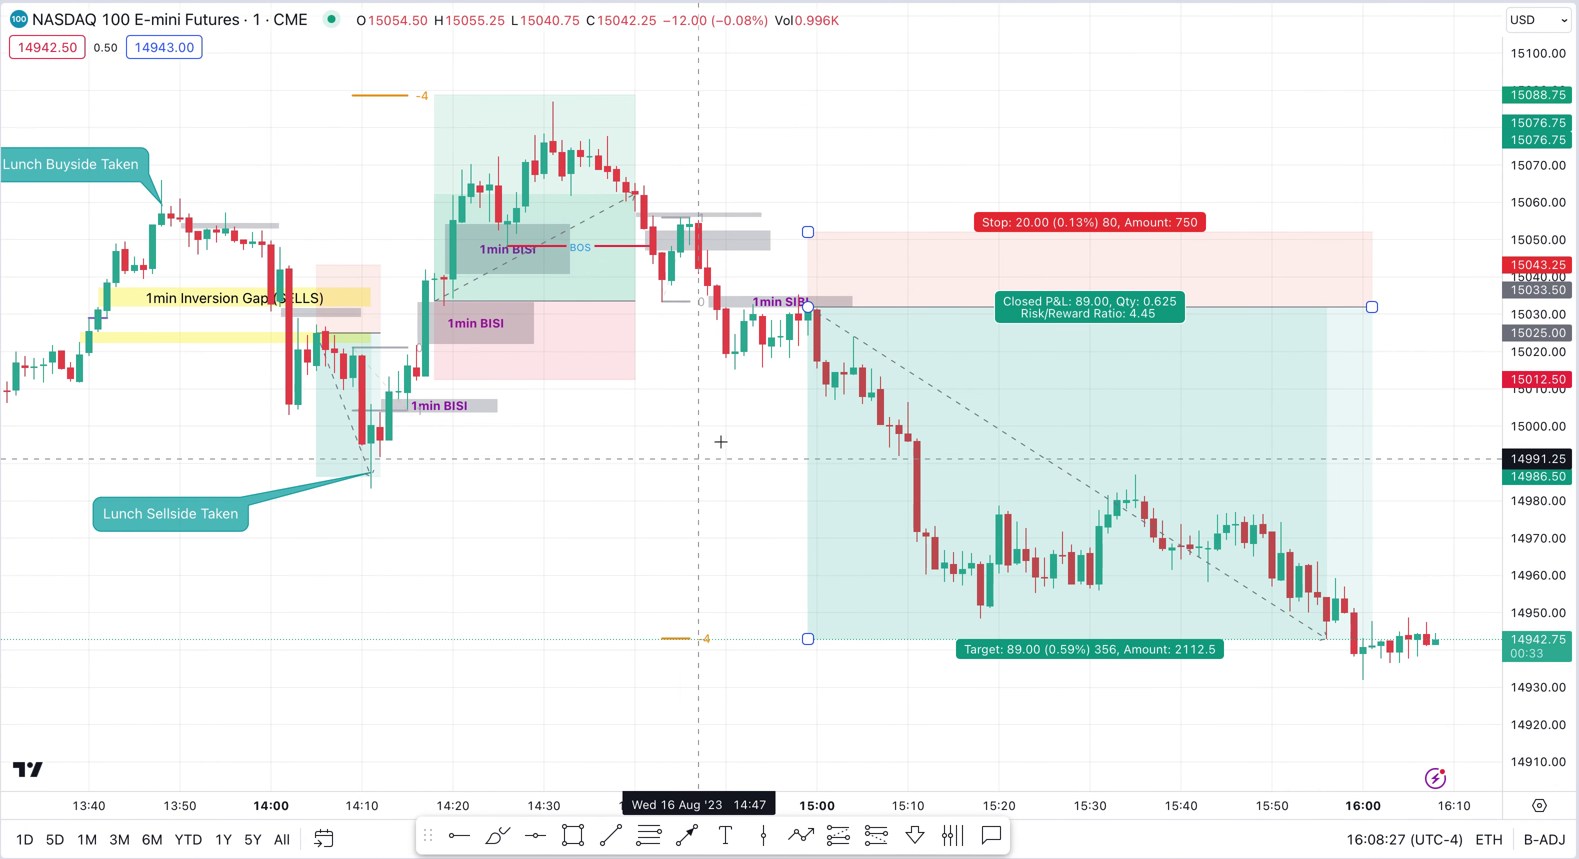
left_click(714, 302)
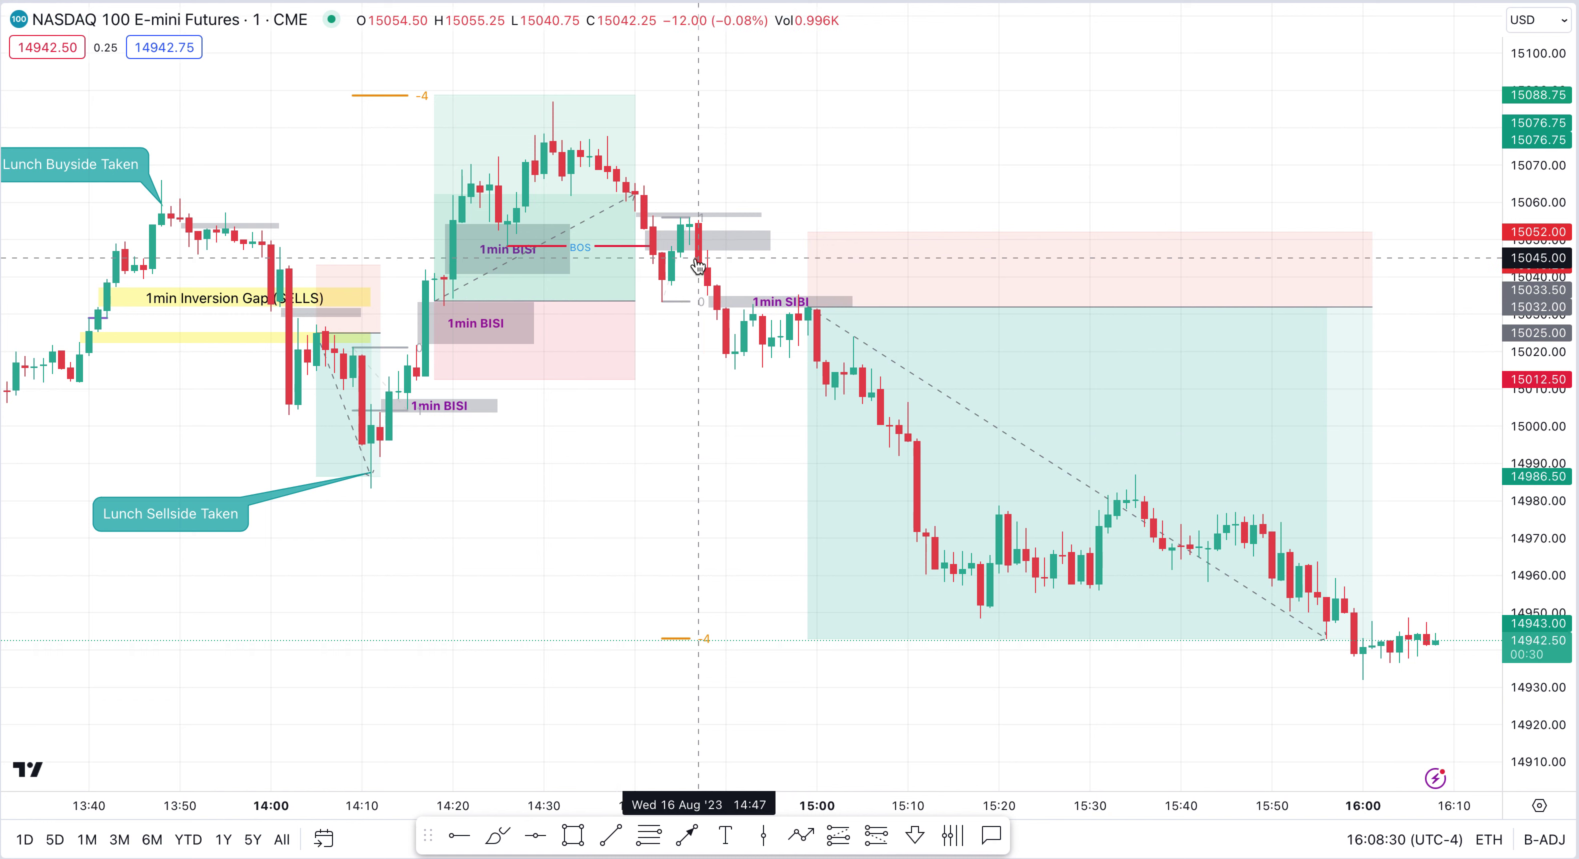
left_click(691, 248)
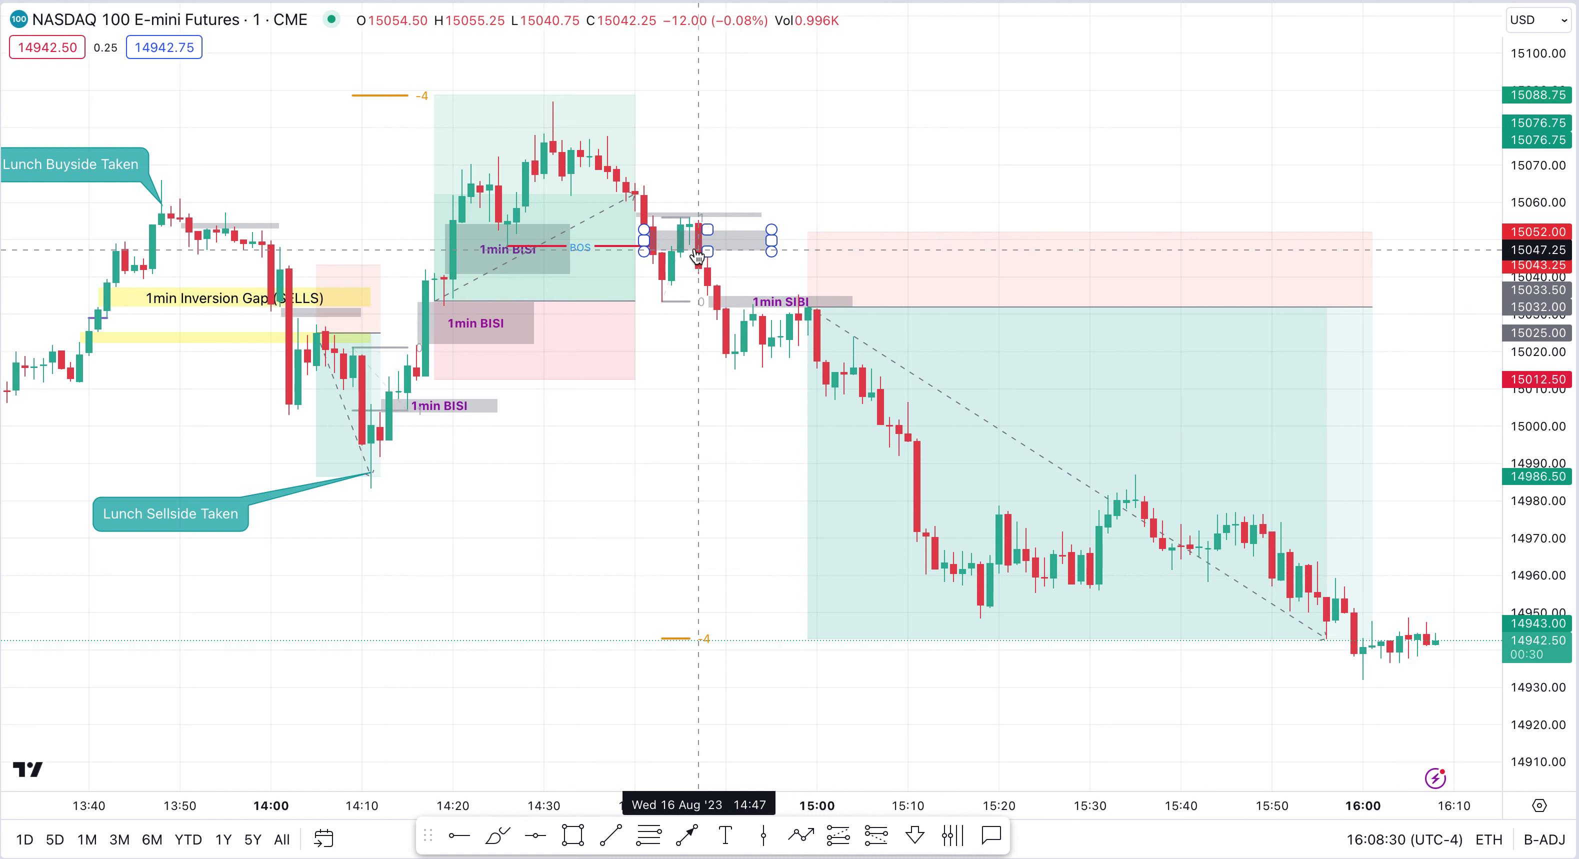
left_click(717, 274)
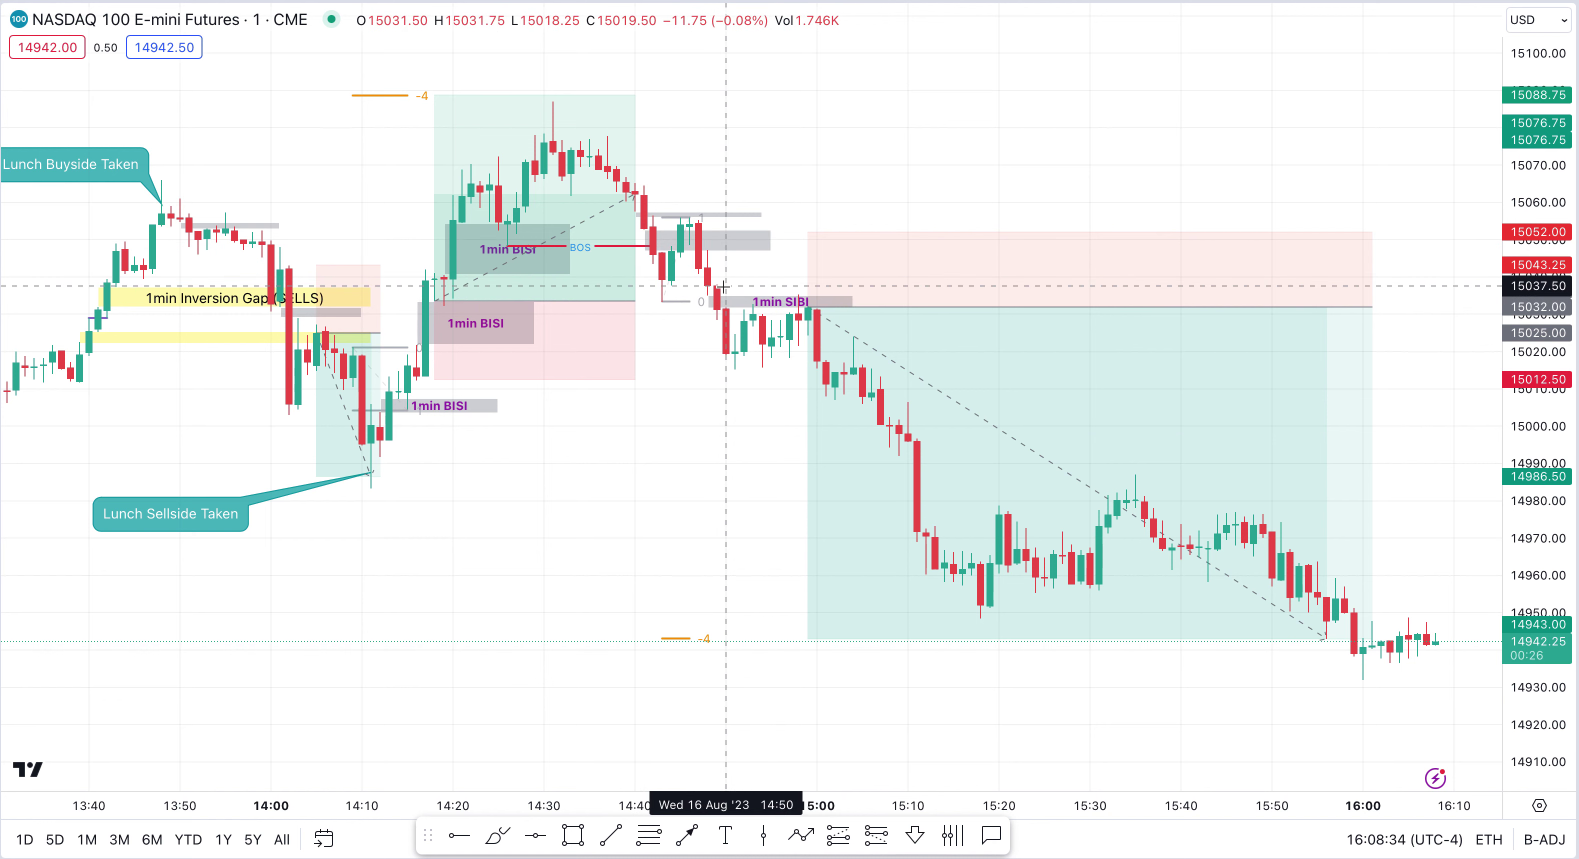
- Lower the stop of the short position entered at 14:59 to 15048.50
left_click(800, 304)
left_click(804, 297)
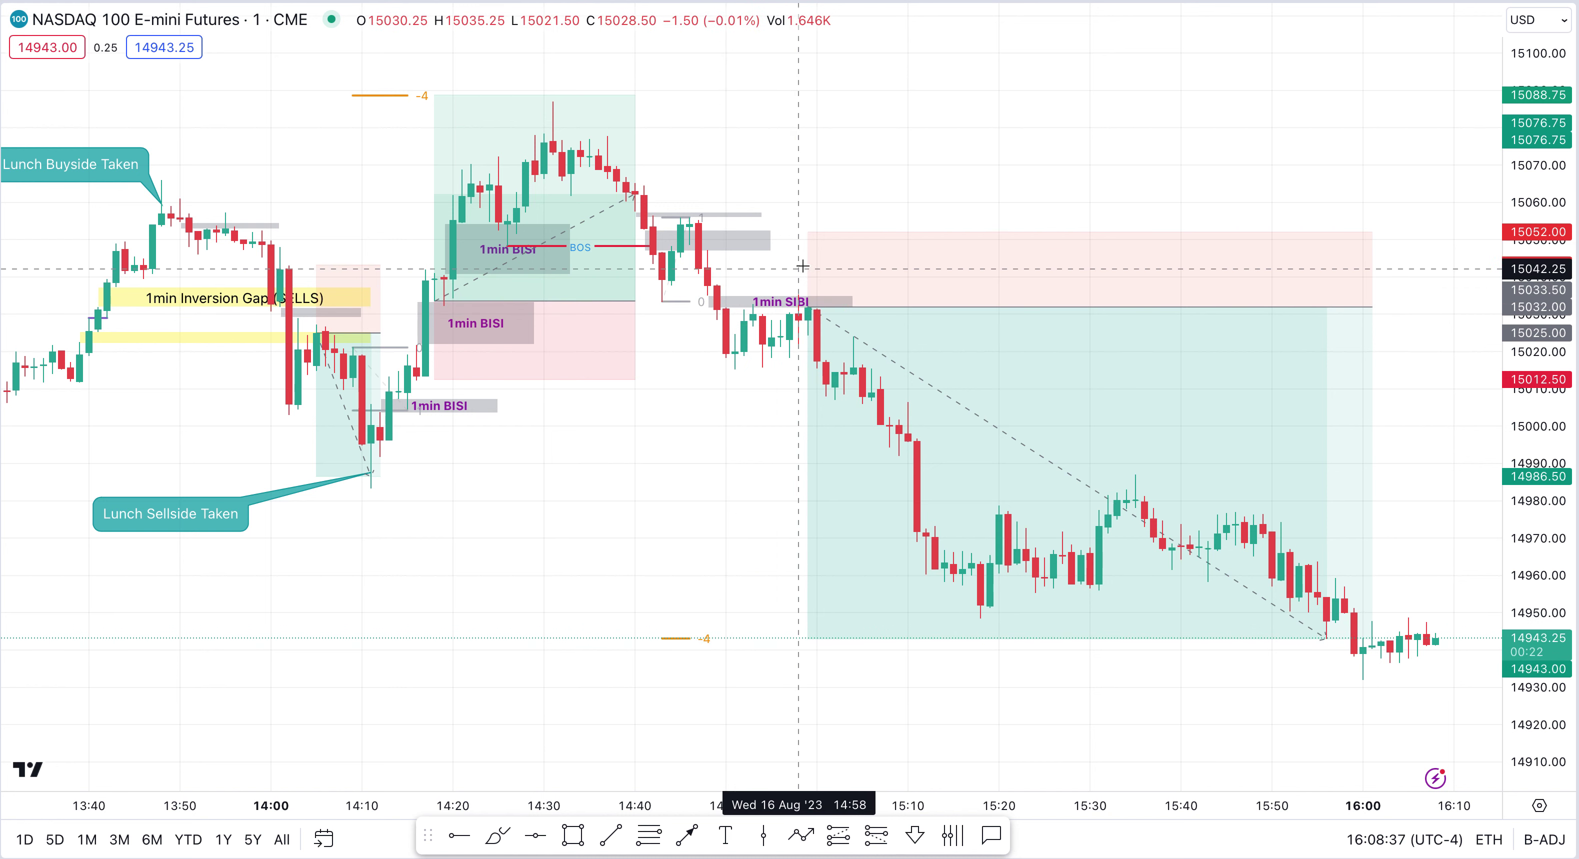
left_click(810, 234)
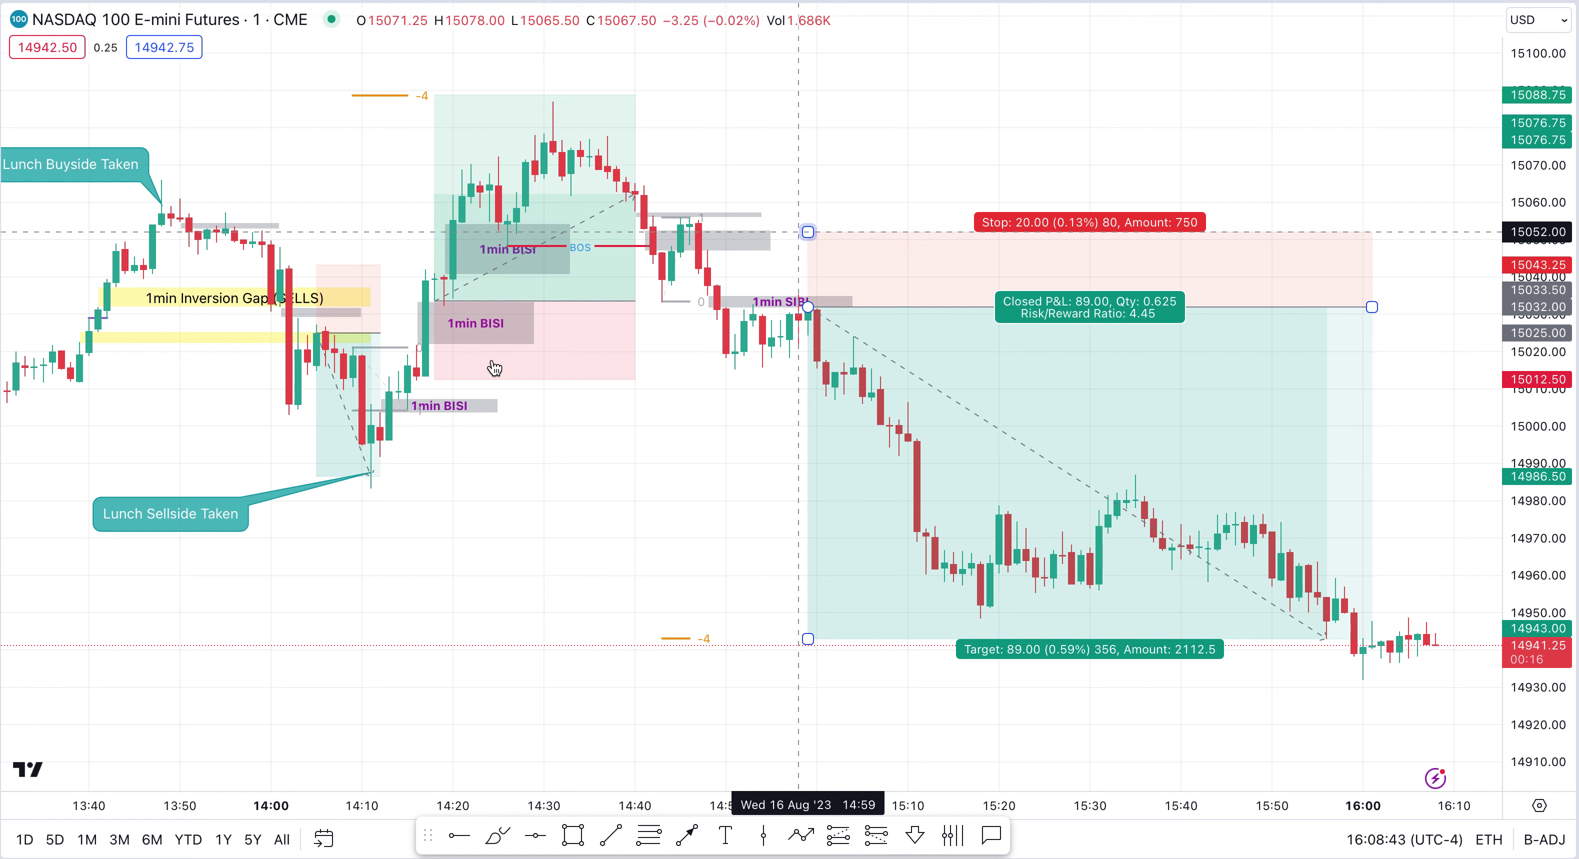
left_click(810, 240)
left_click_drag(809, 240, 807, 246)
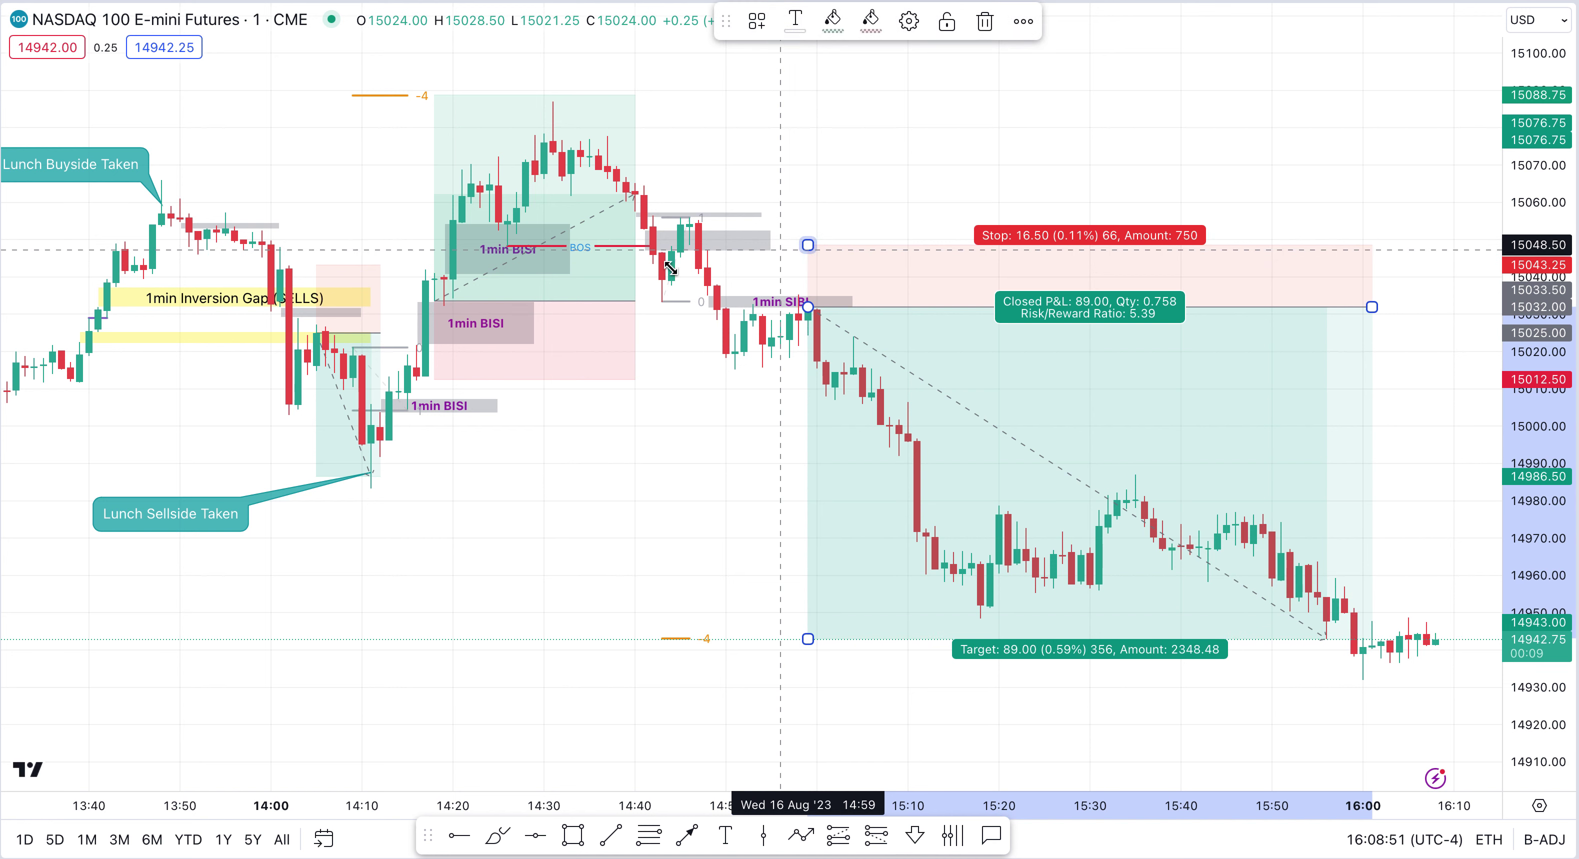
- Inspect the 14:41 gap, the 1min SIBI at 14:50 and the short position's stop as the basis for the entry
left_click(674, 242)
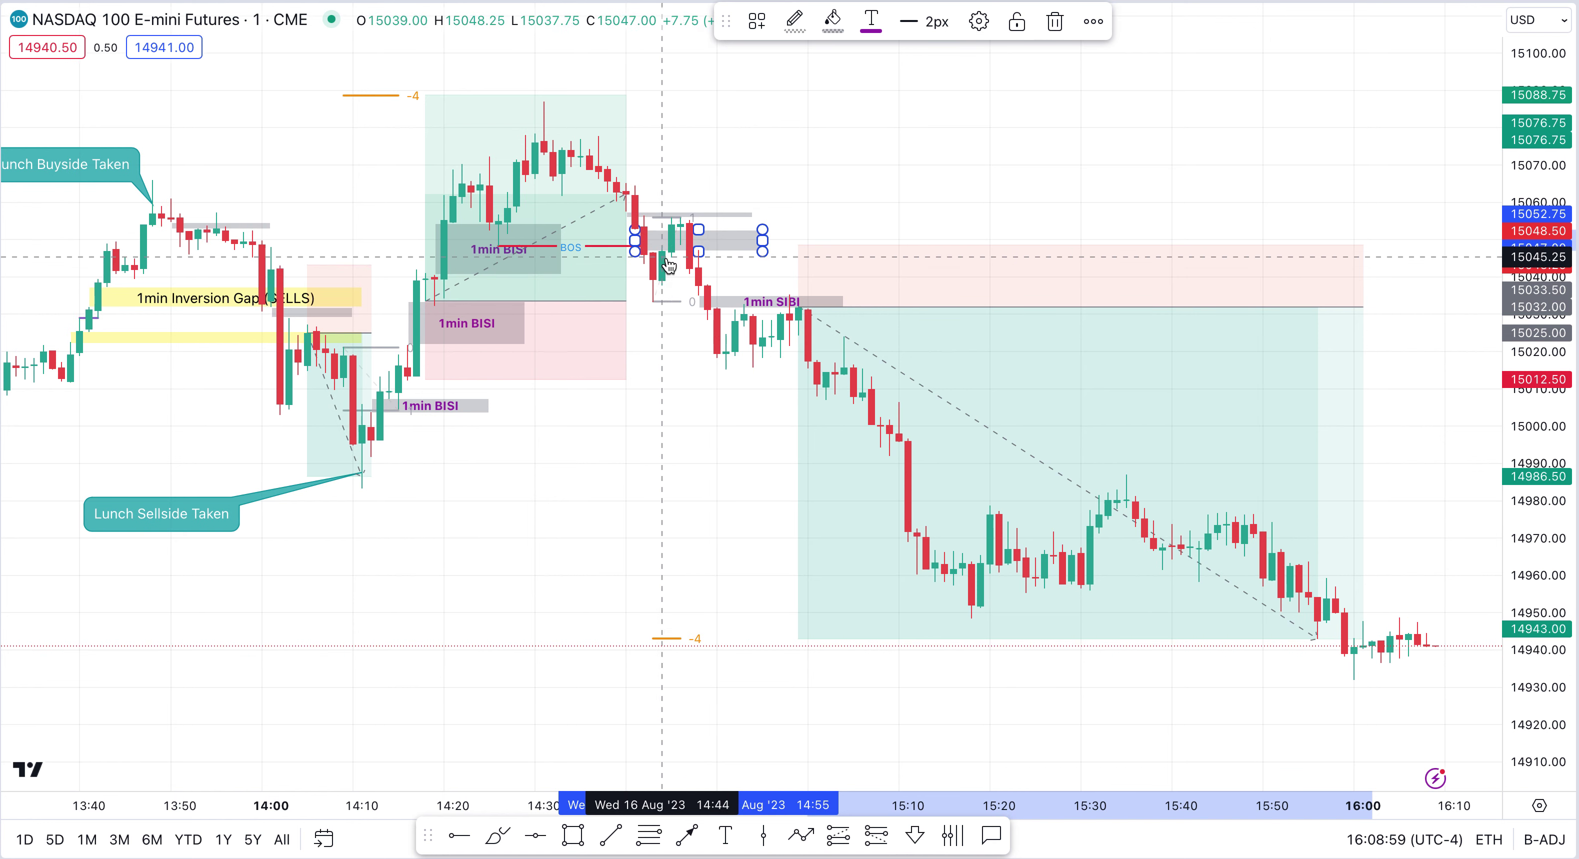
left_click(689, 215, "shift")
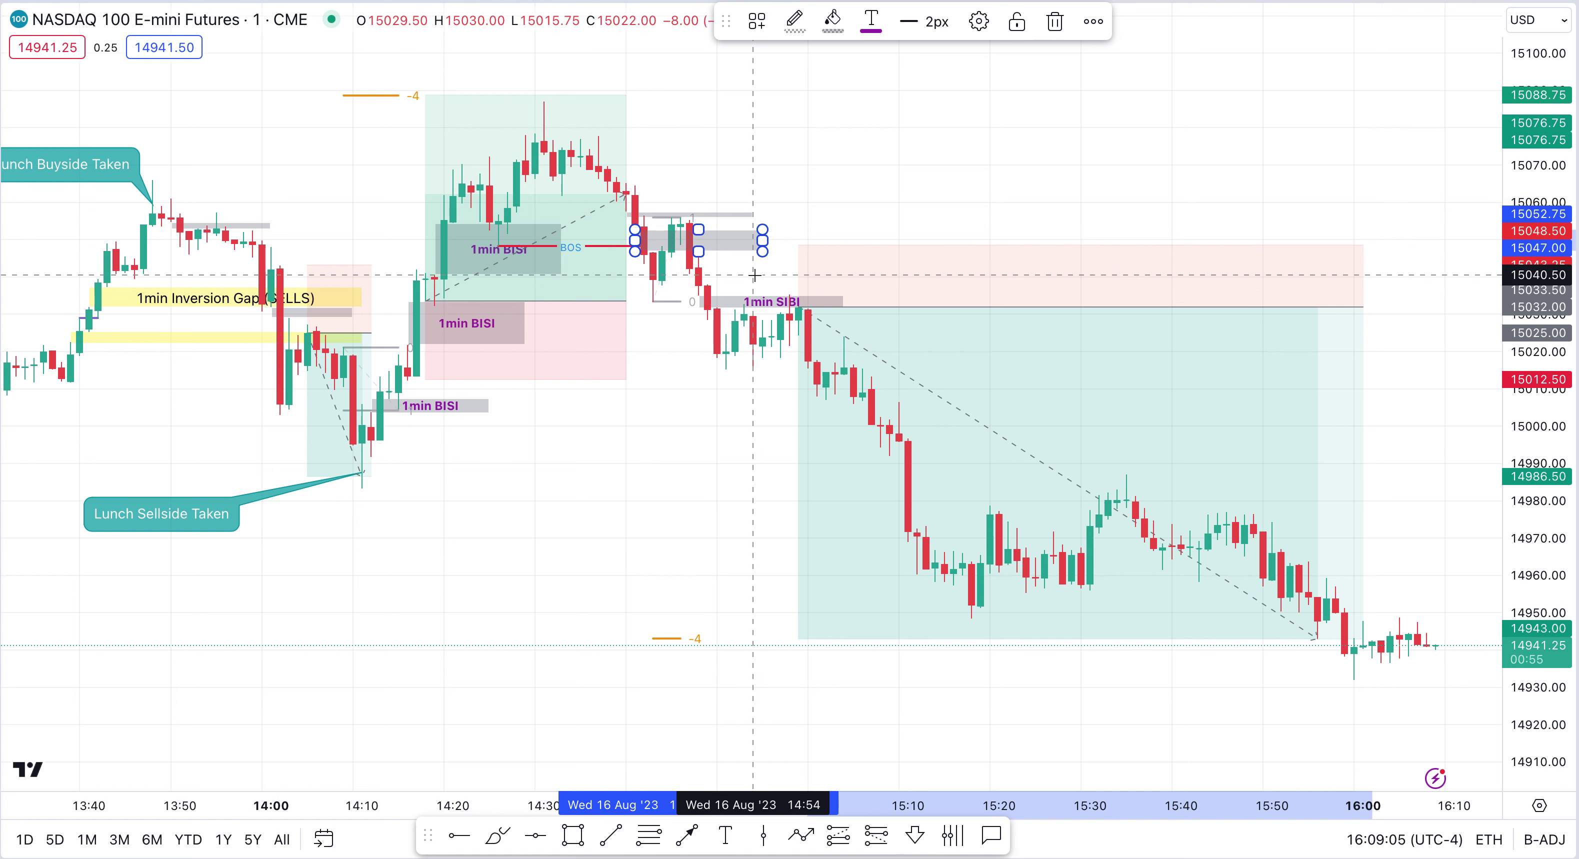
left_click(715, 305, "shift")
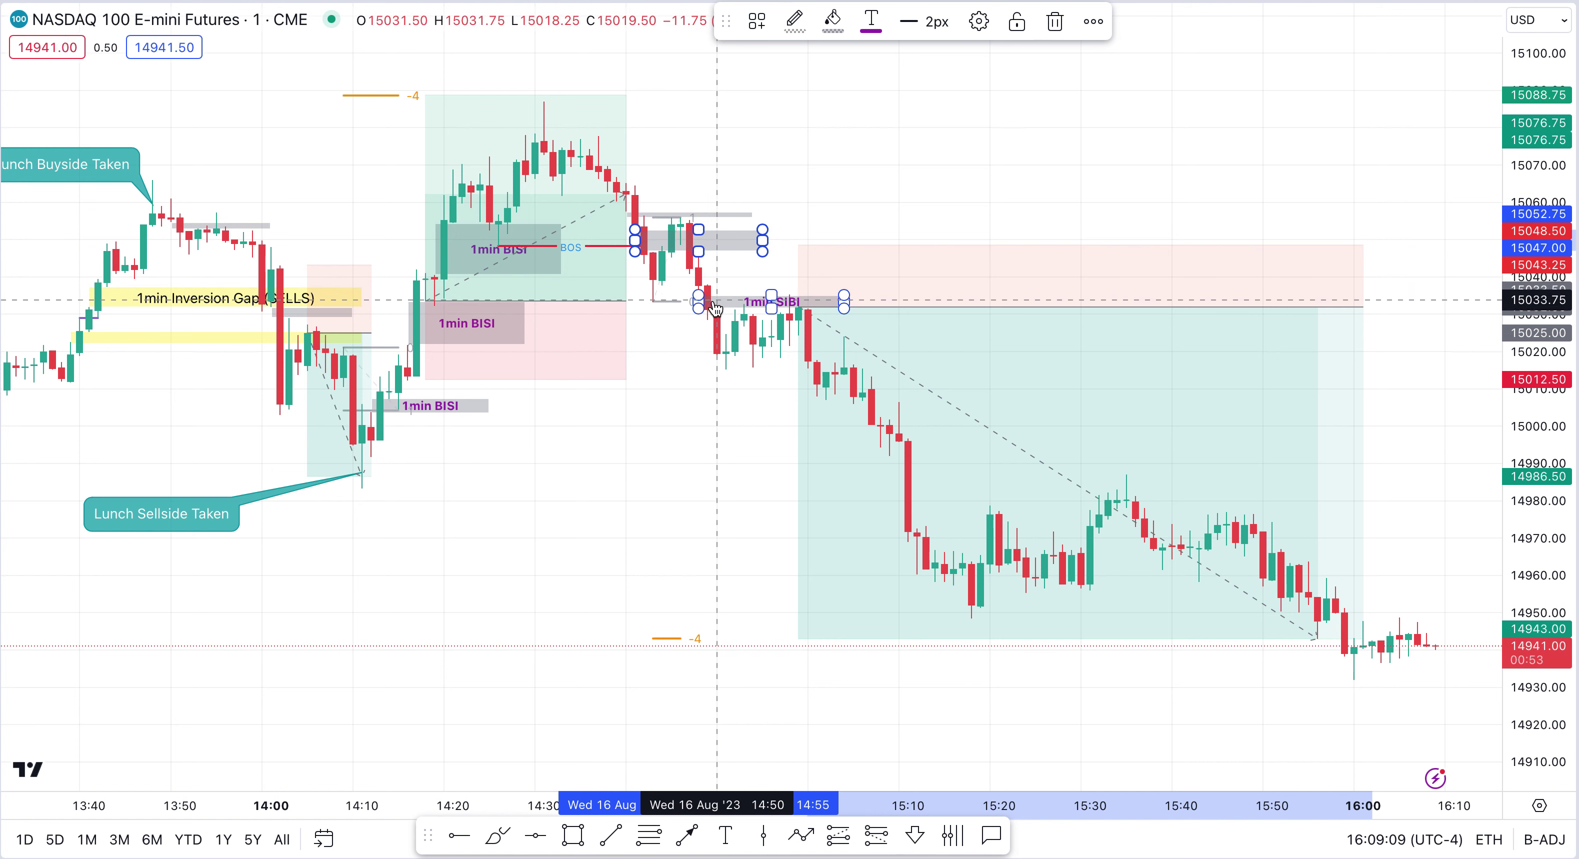
mouse_move(799, 246)
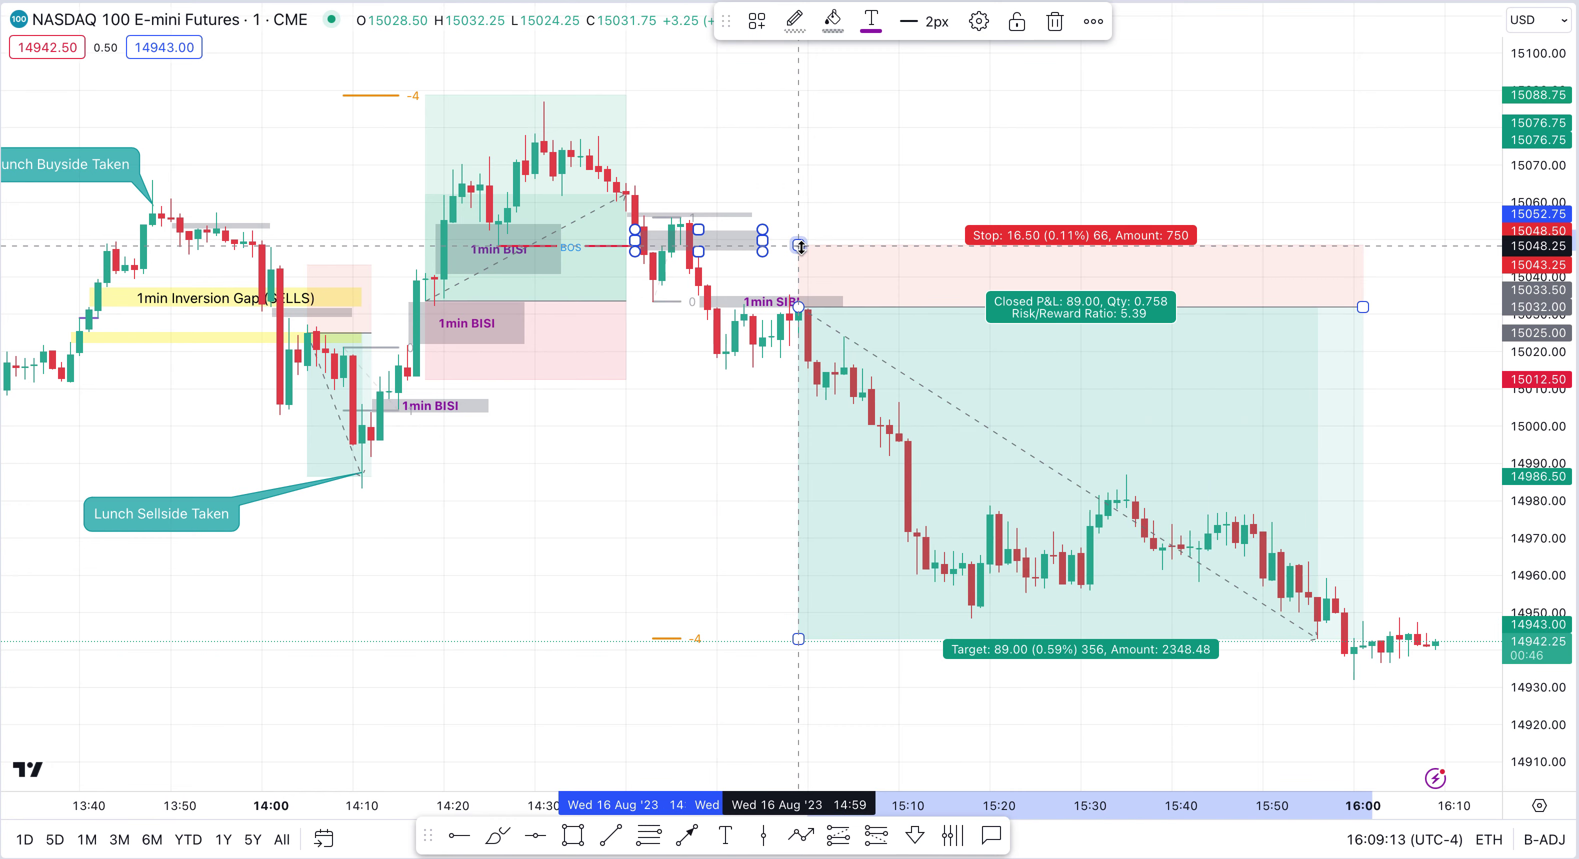
left_click(801, 245, "shift")
- Review the stop, target and risk/reward figures of the three positions across the lunch and afternoon sessions
scroll(1006, 169, "down", 3)
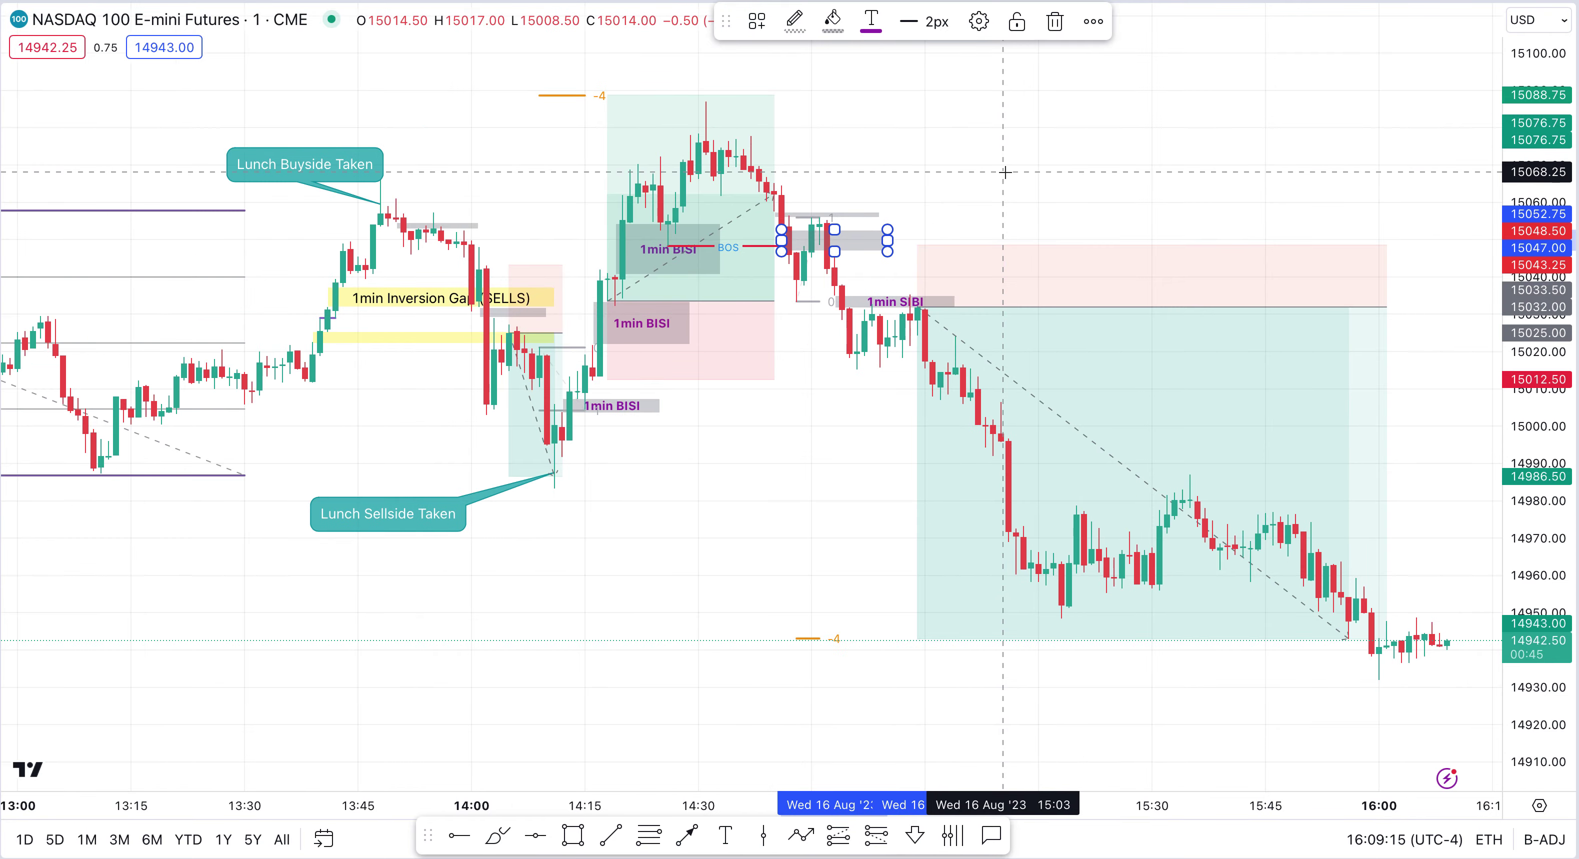
scroll(1006, 172, "down", 3)
left_click(1114, 423)
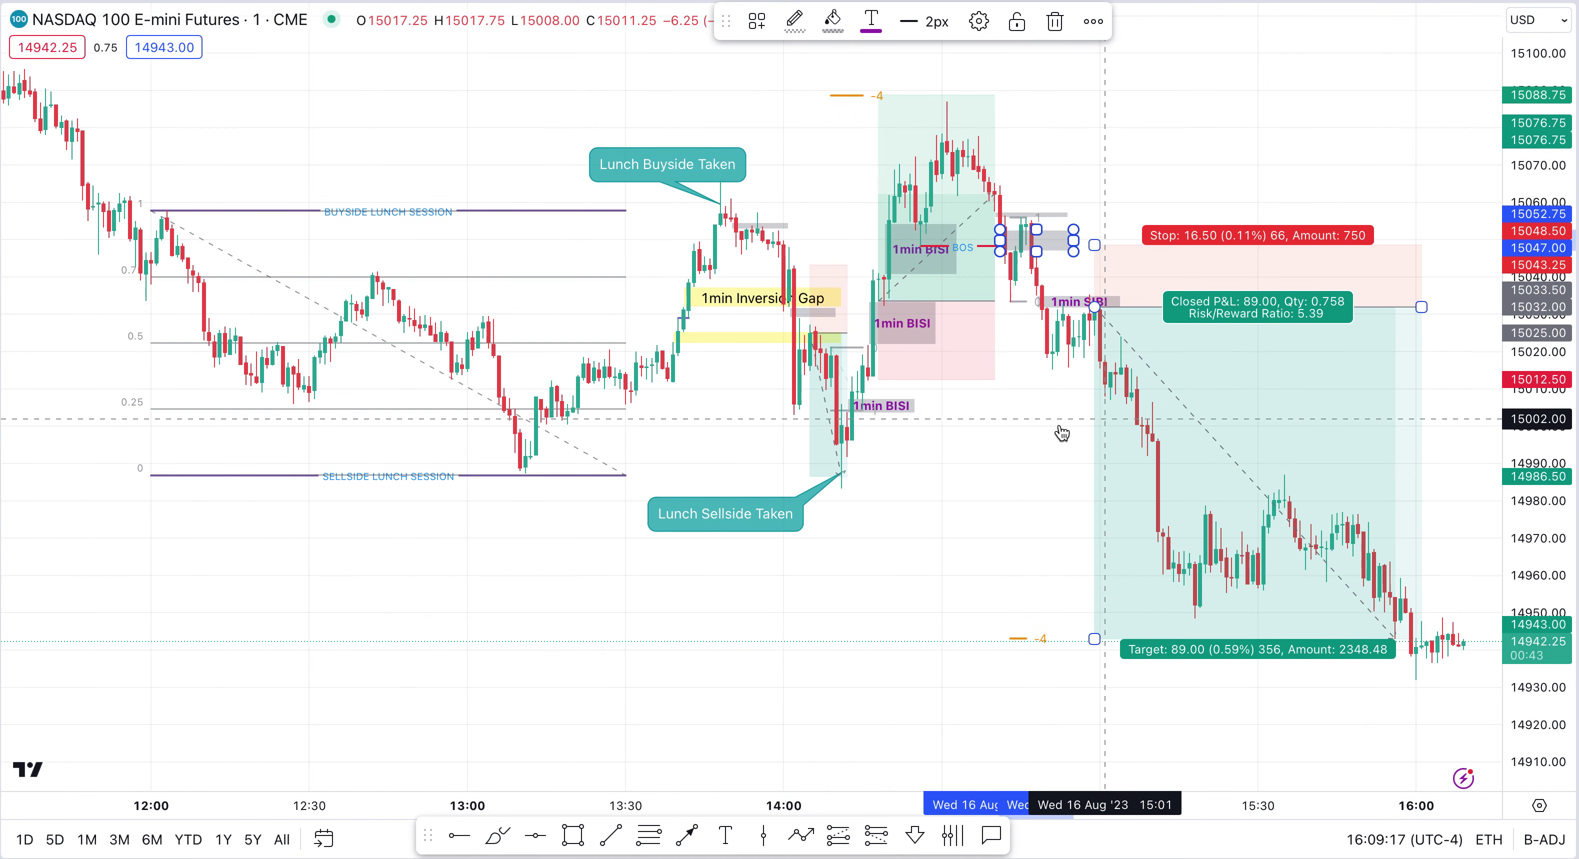
left_click(841, 404)
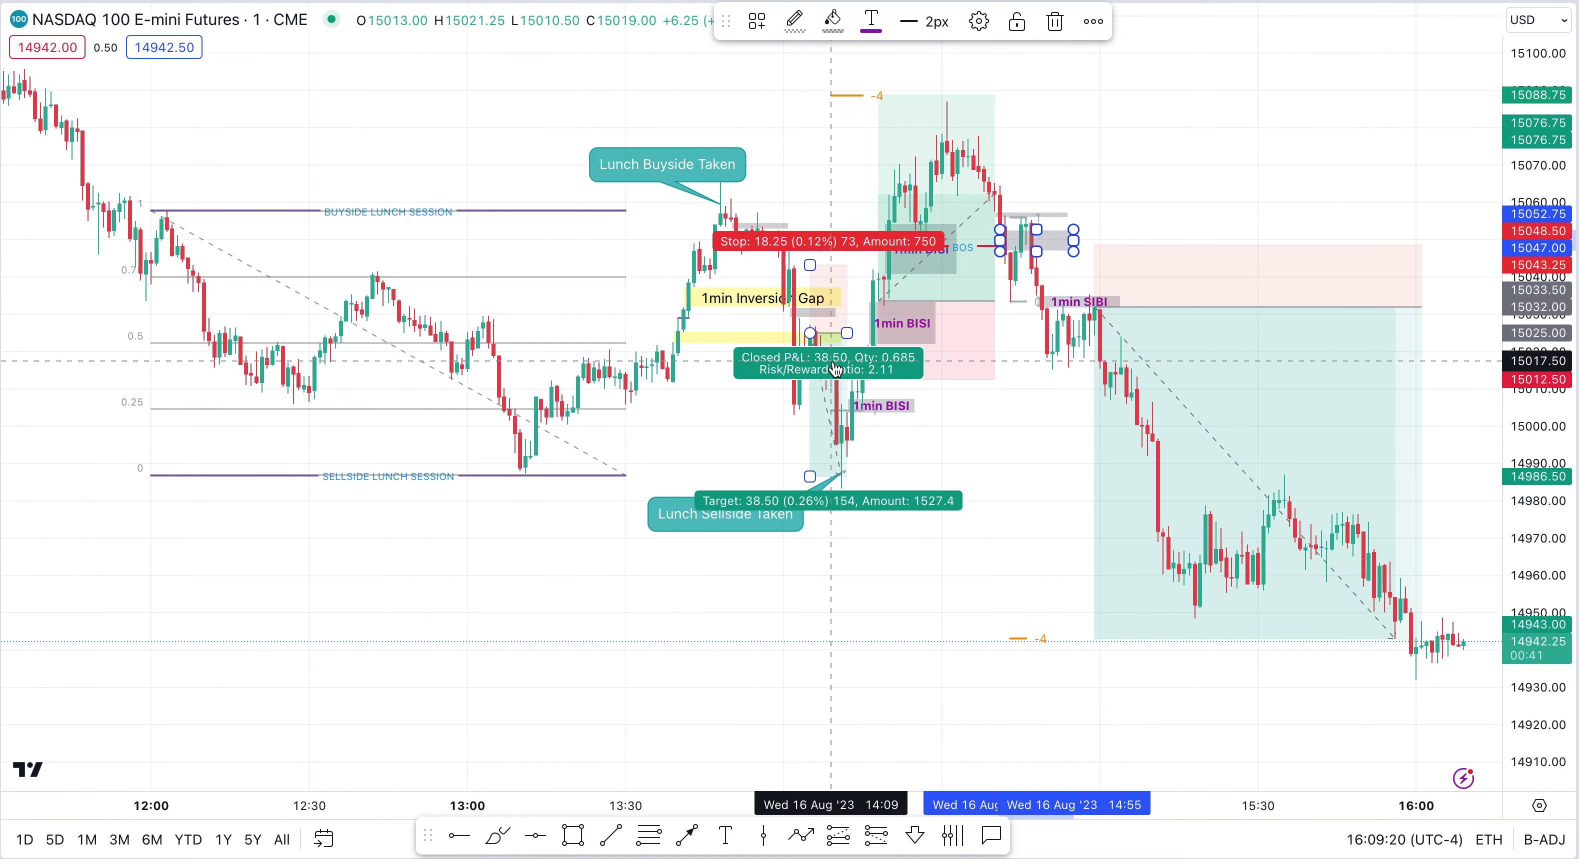
left_click(951, 307)
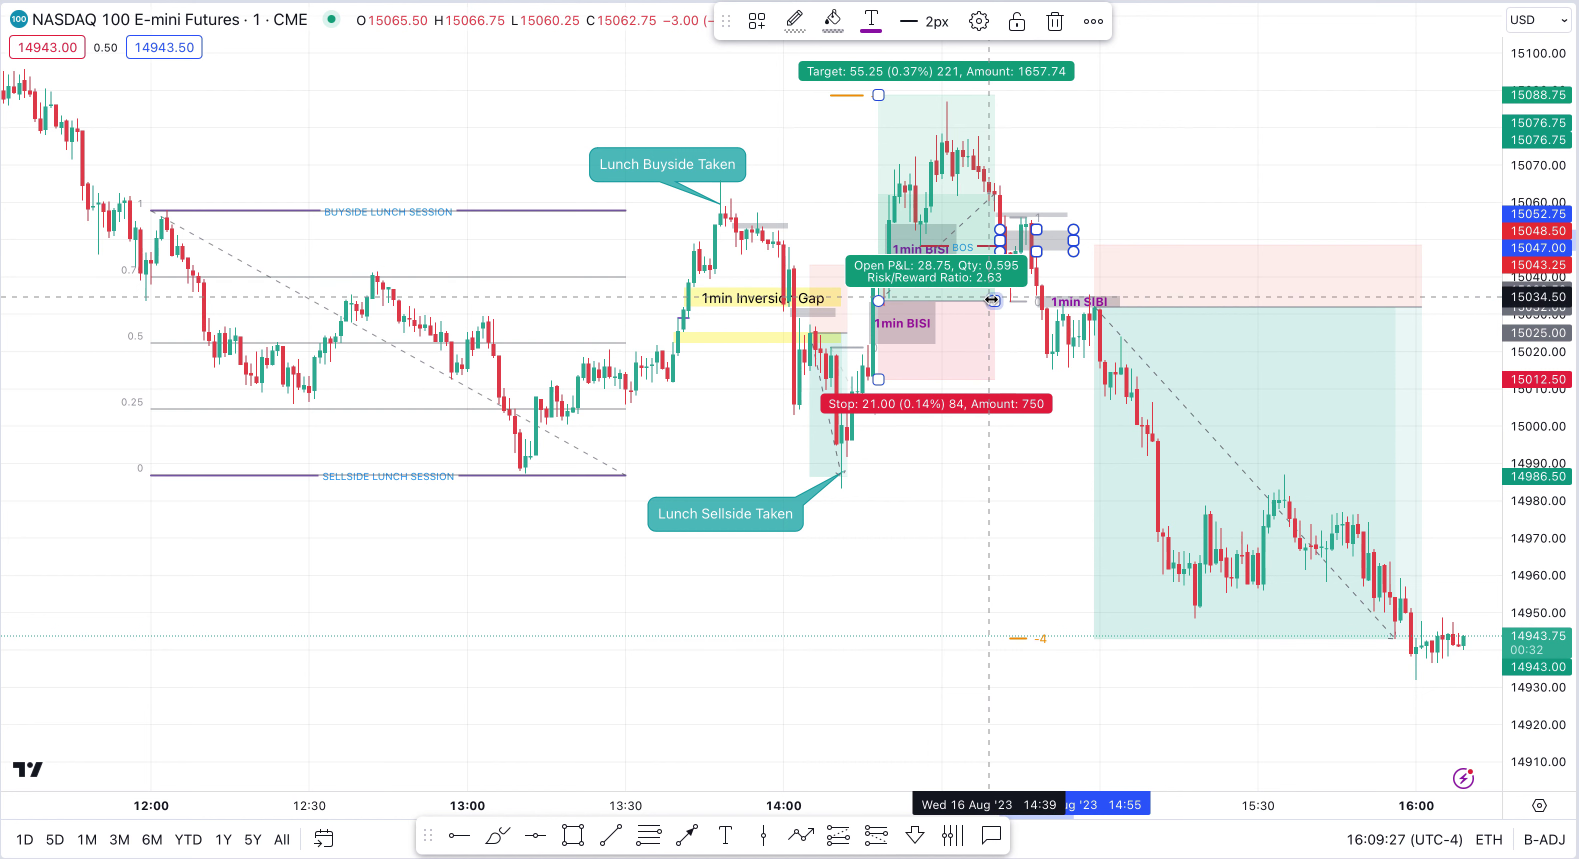
left_click(839, 334)
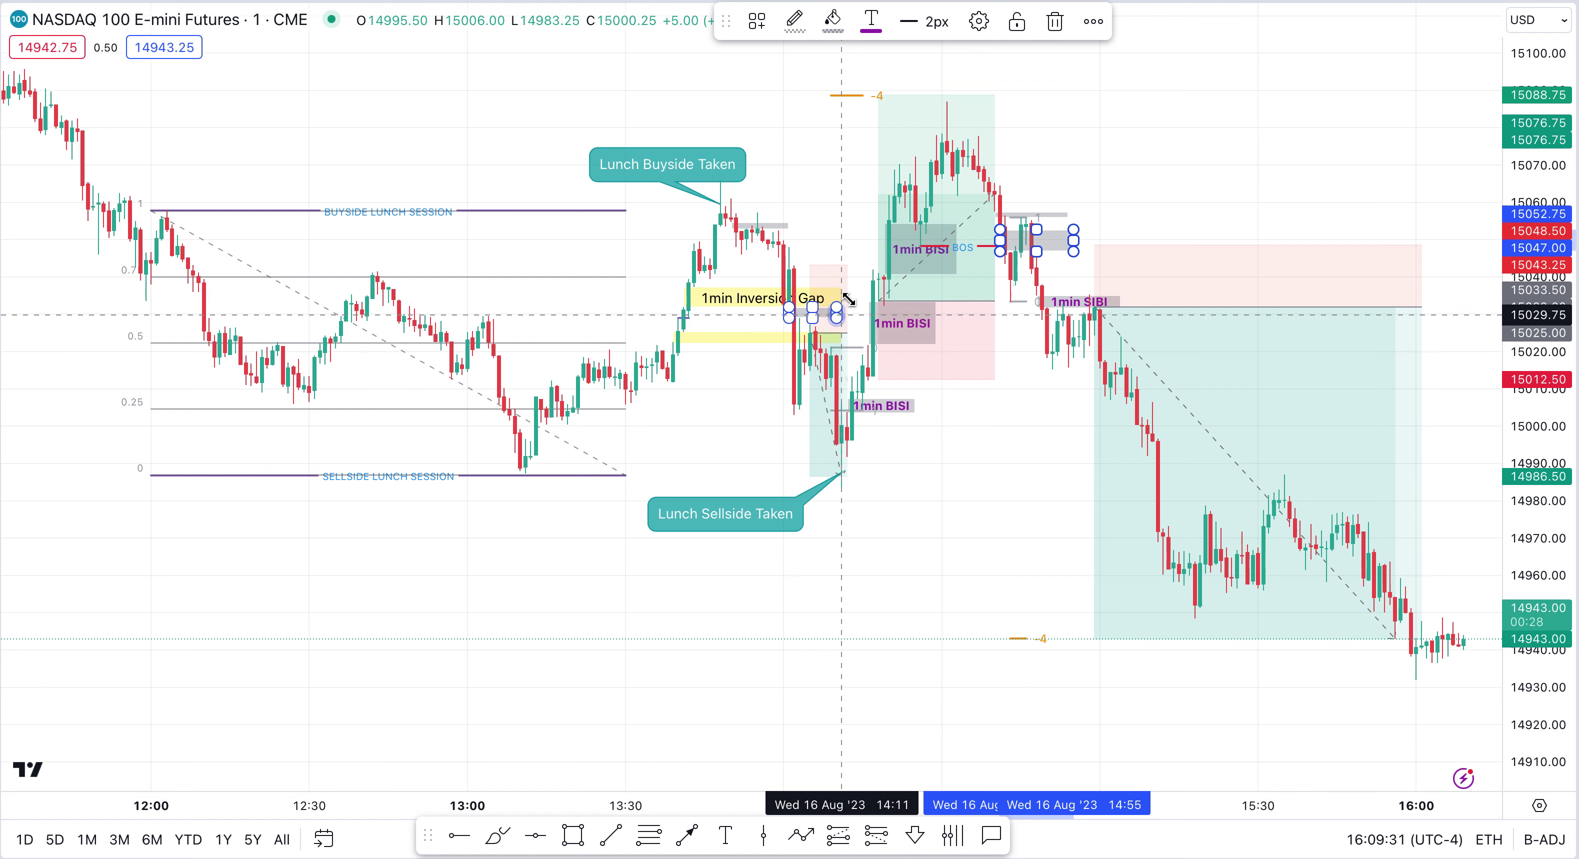
left_click(842, 286)
mouse_move(845, 273)
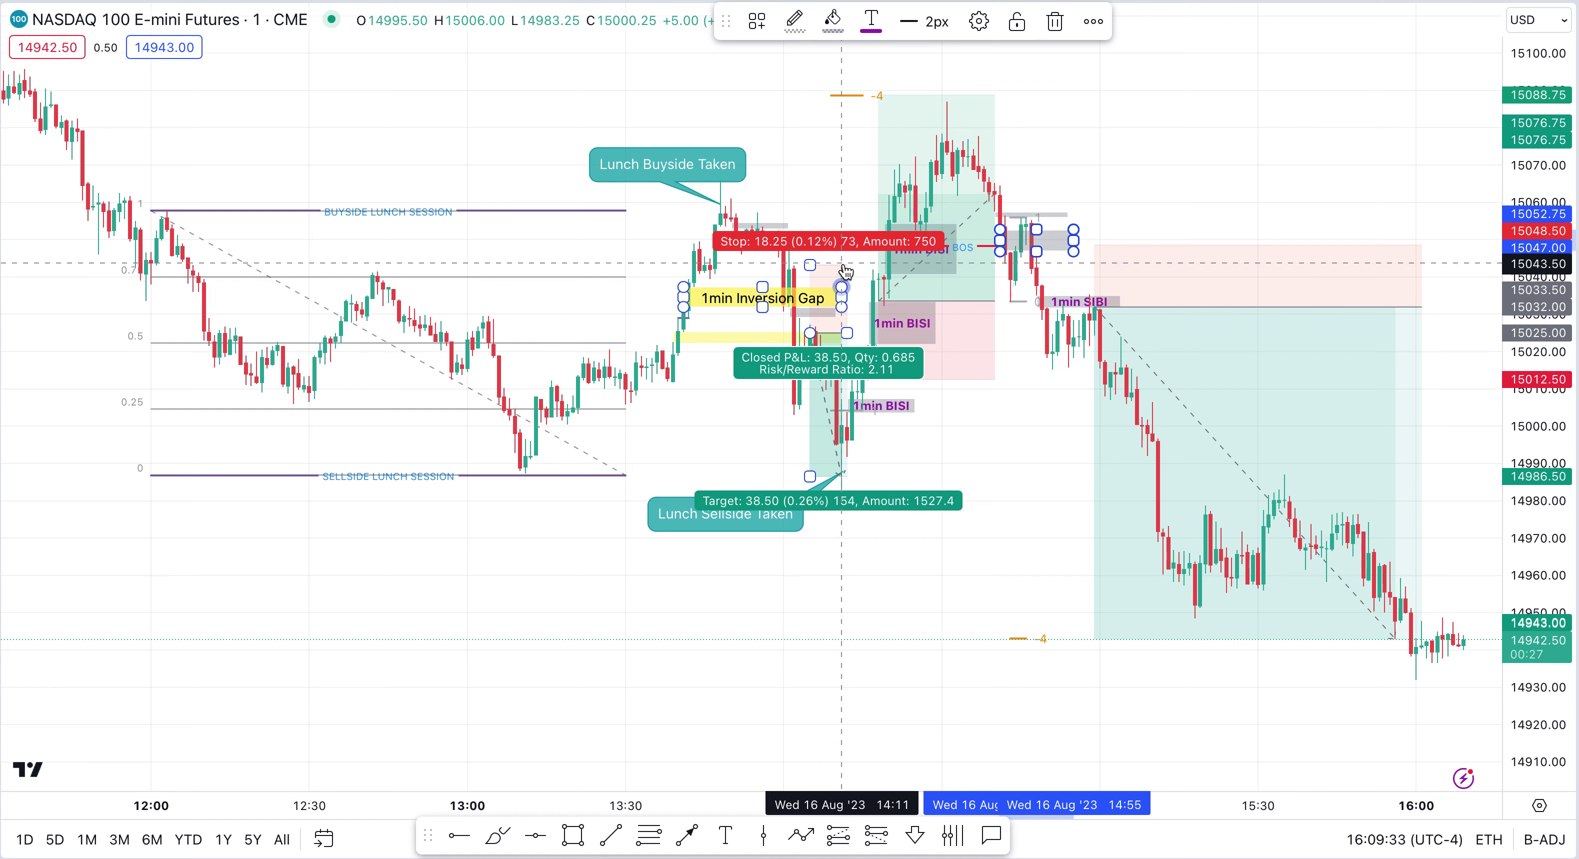
left_click(994, 300)
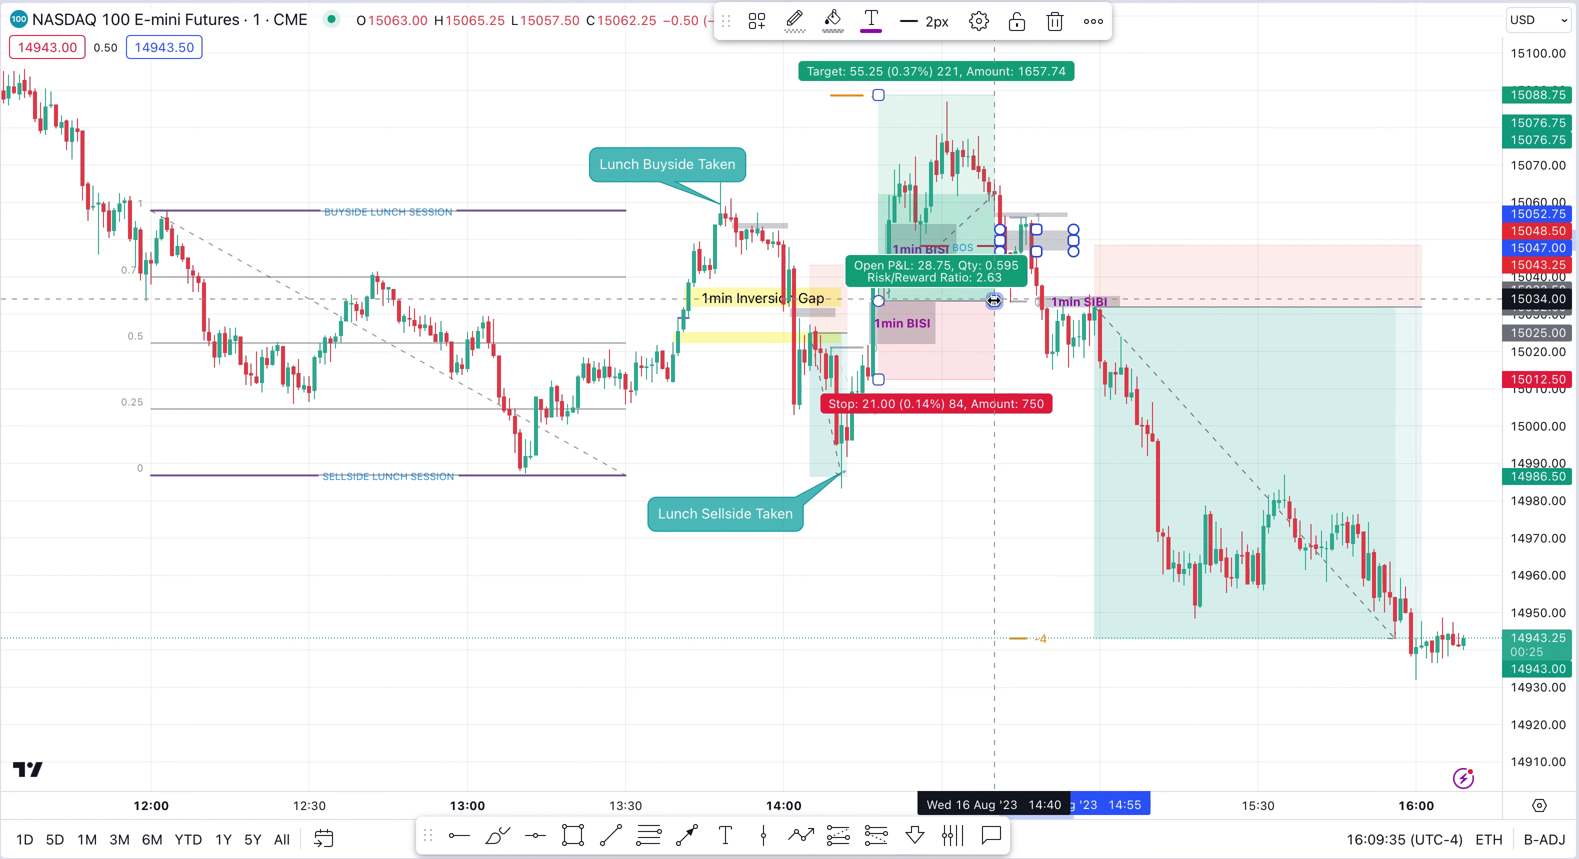
left_click(1165, 312)
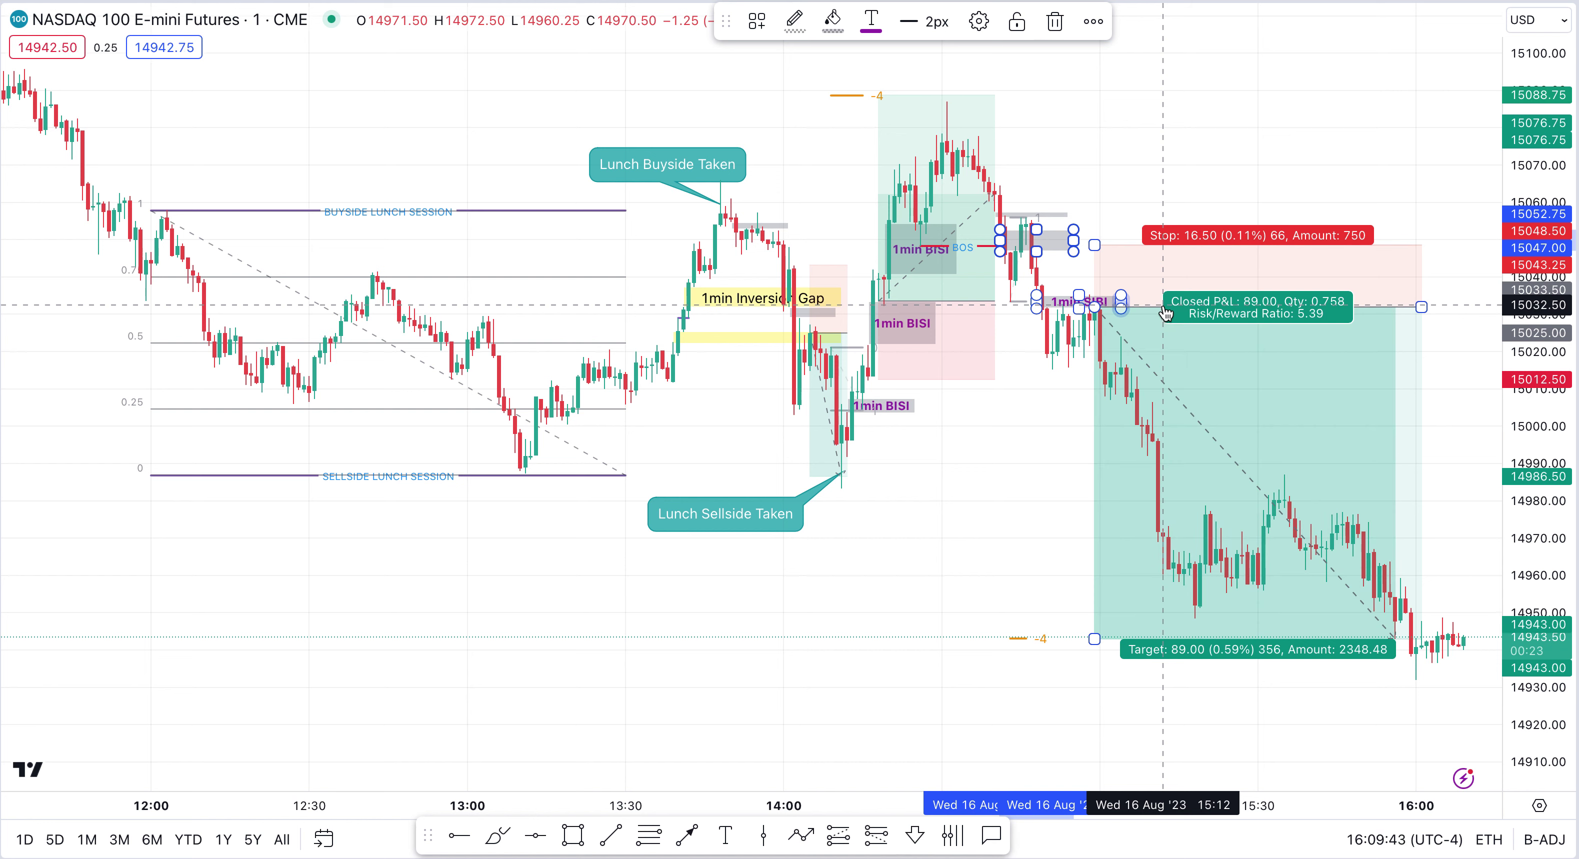
left_click(1166, 313)
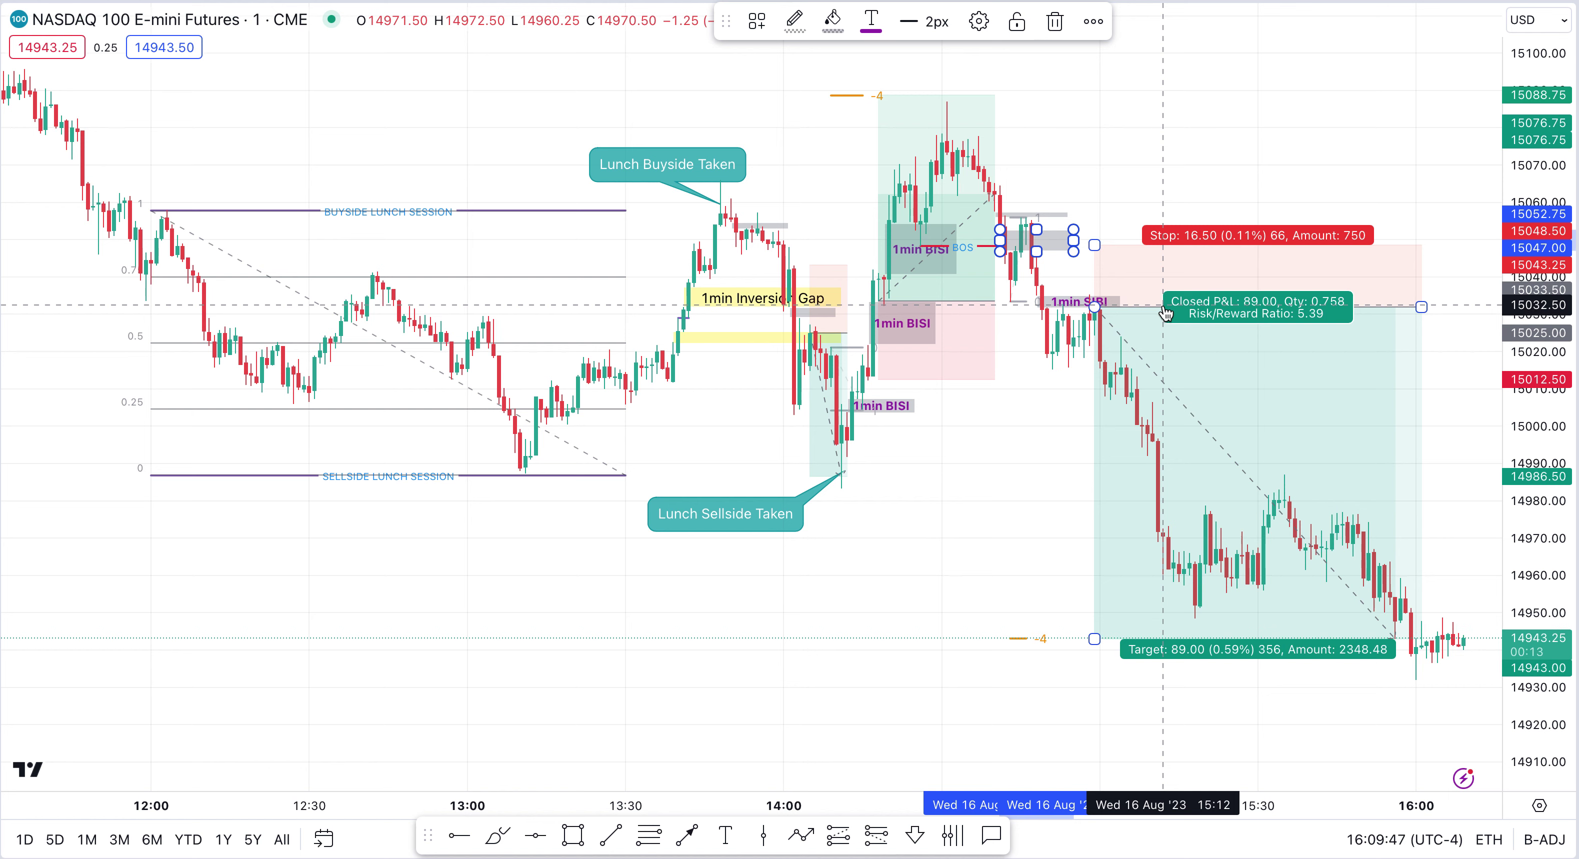
- Examine the final short position's move to the lower -4 level in the context of the full lunch session range
scroll(1044, 462, "up", 2)
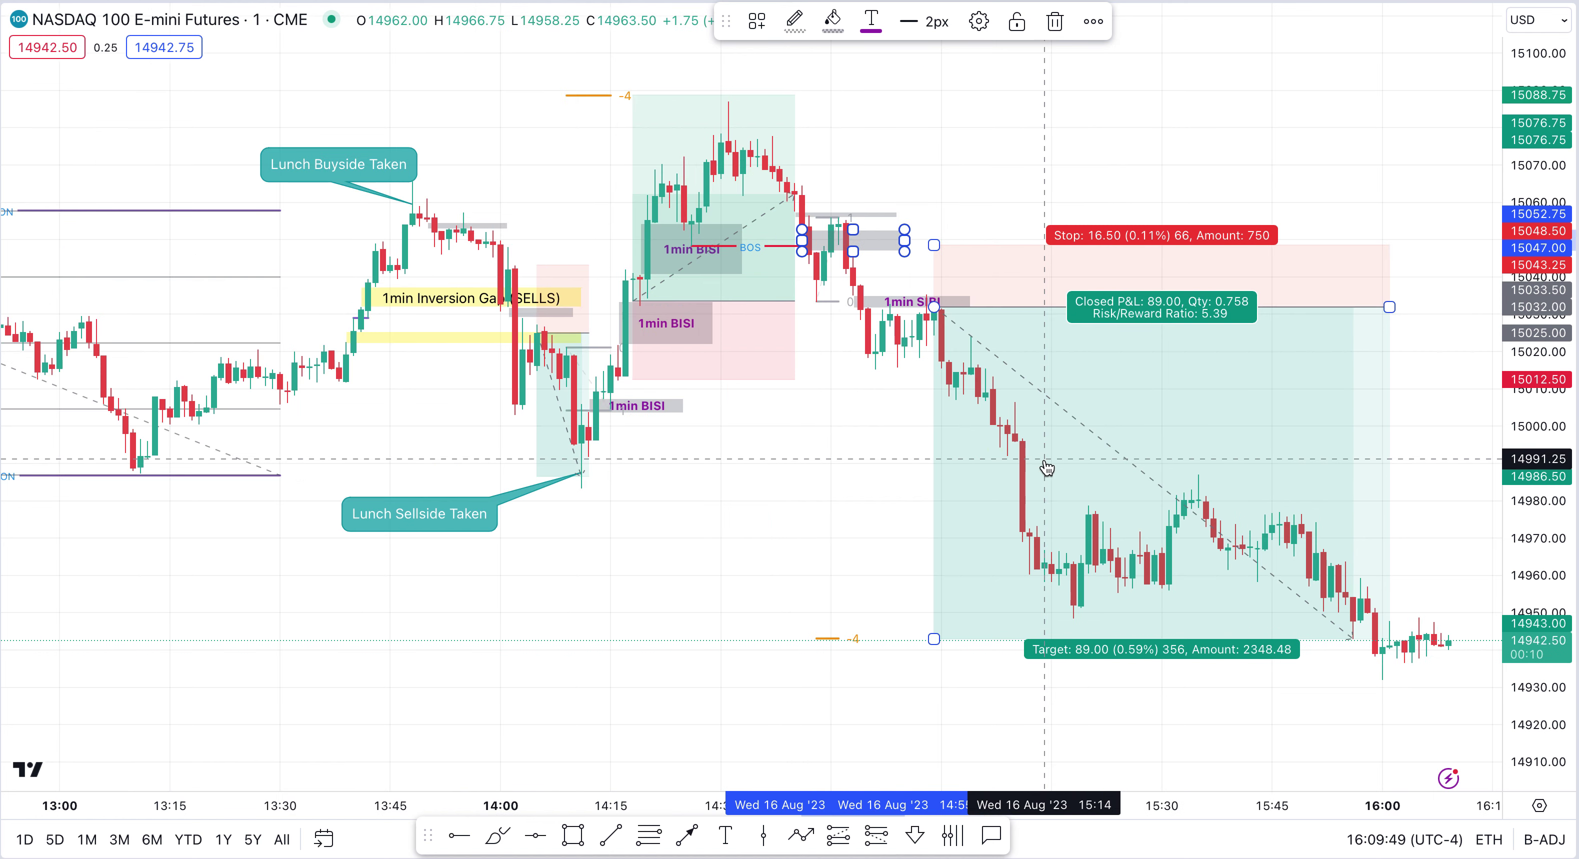
left_click_drag(1535, 603, 1531, 379)
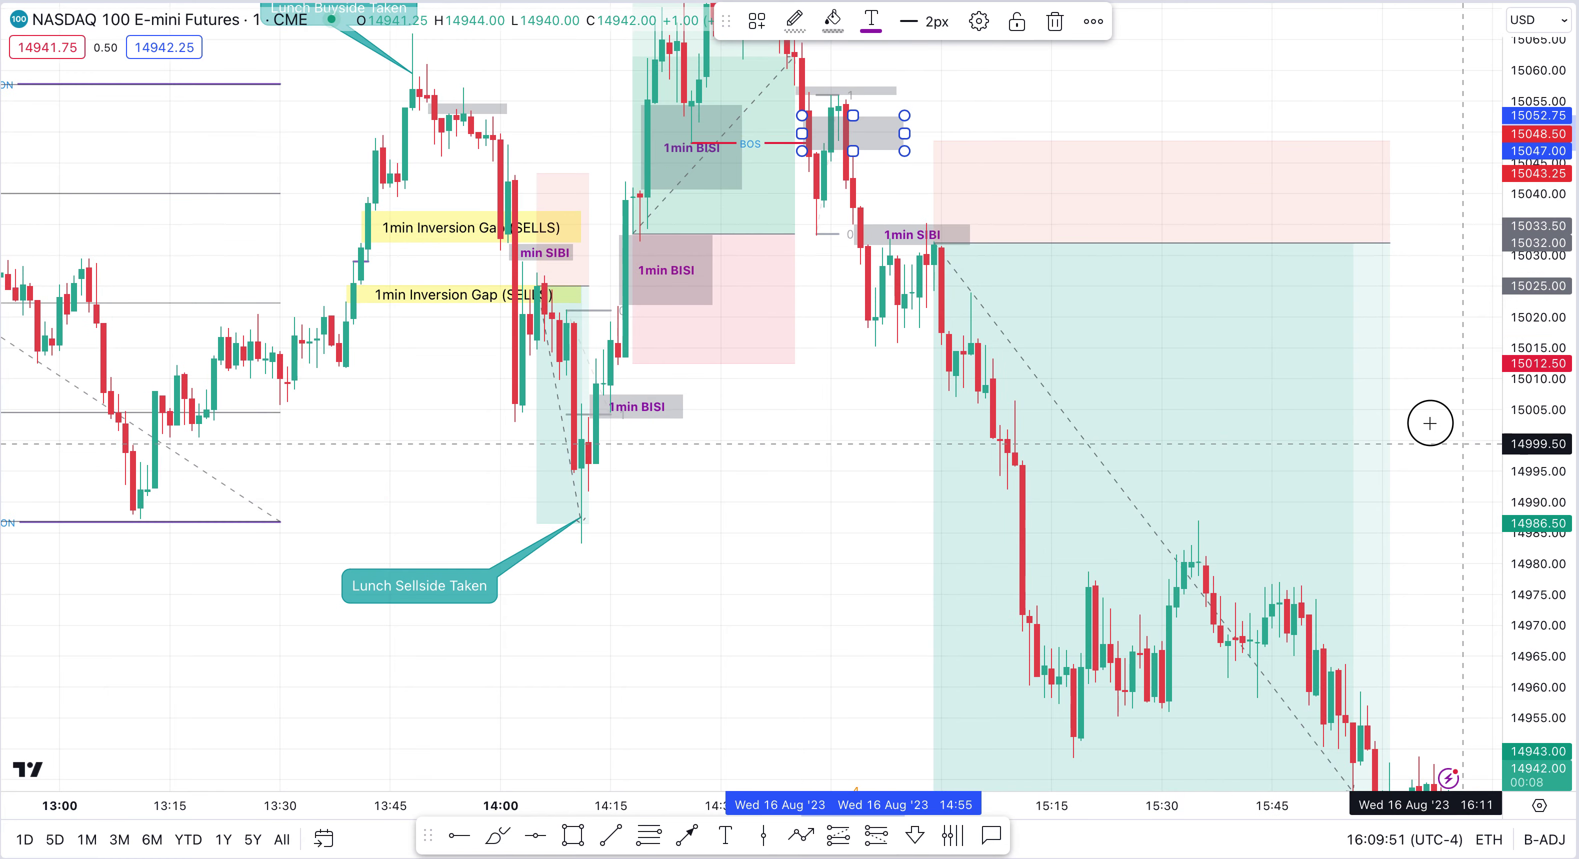
left_click_drag(1428, 423, 1252, 350)
scroll(1389, 330, "down", 3)
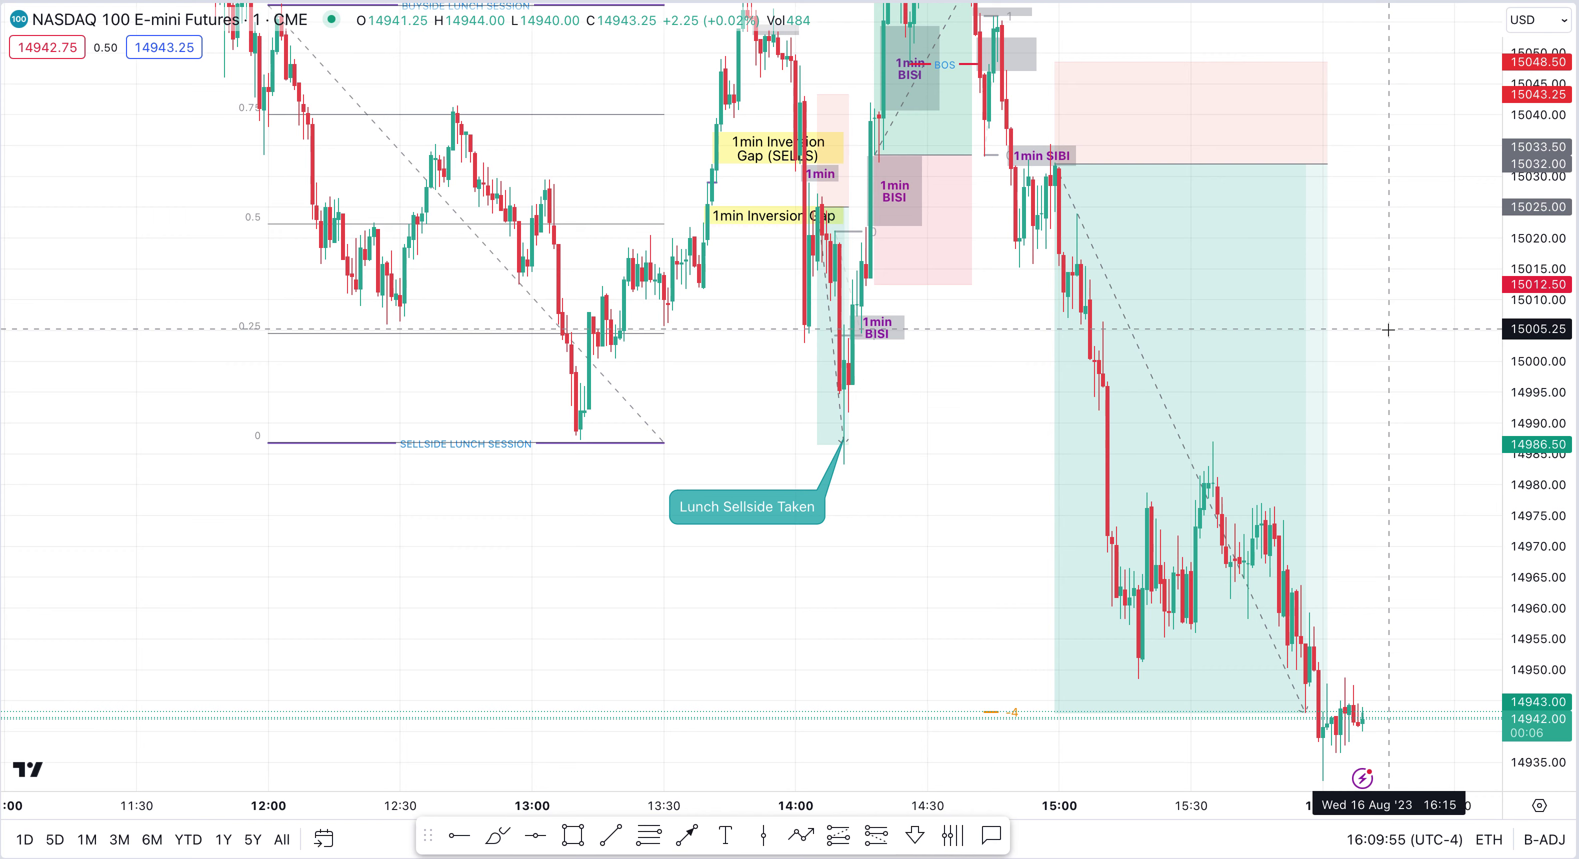
left_click_drag(1540, 299, 1532, 411)
scroll(1370, 328, "down", 2)
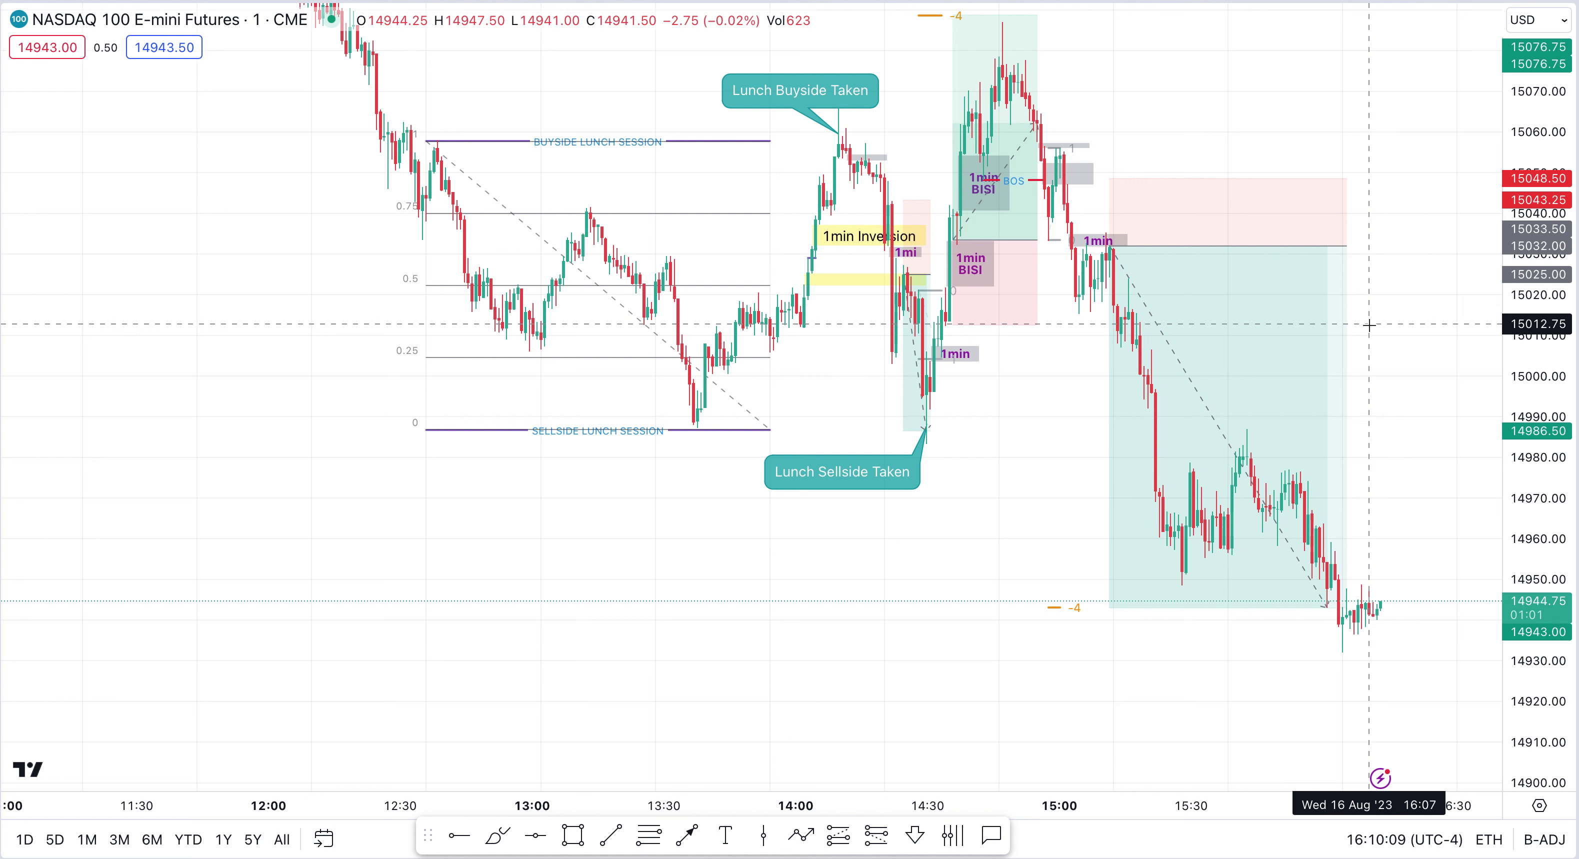
left_click(1344, 248)
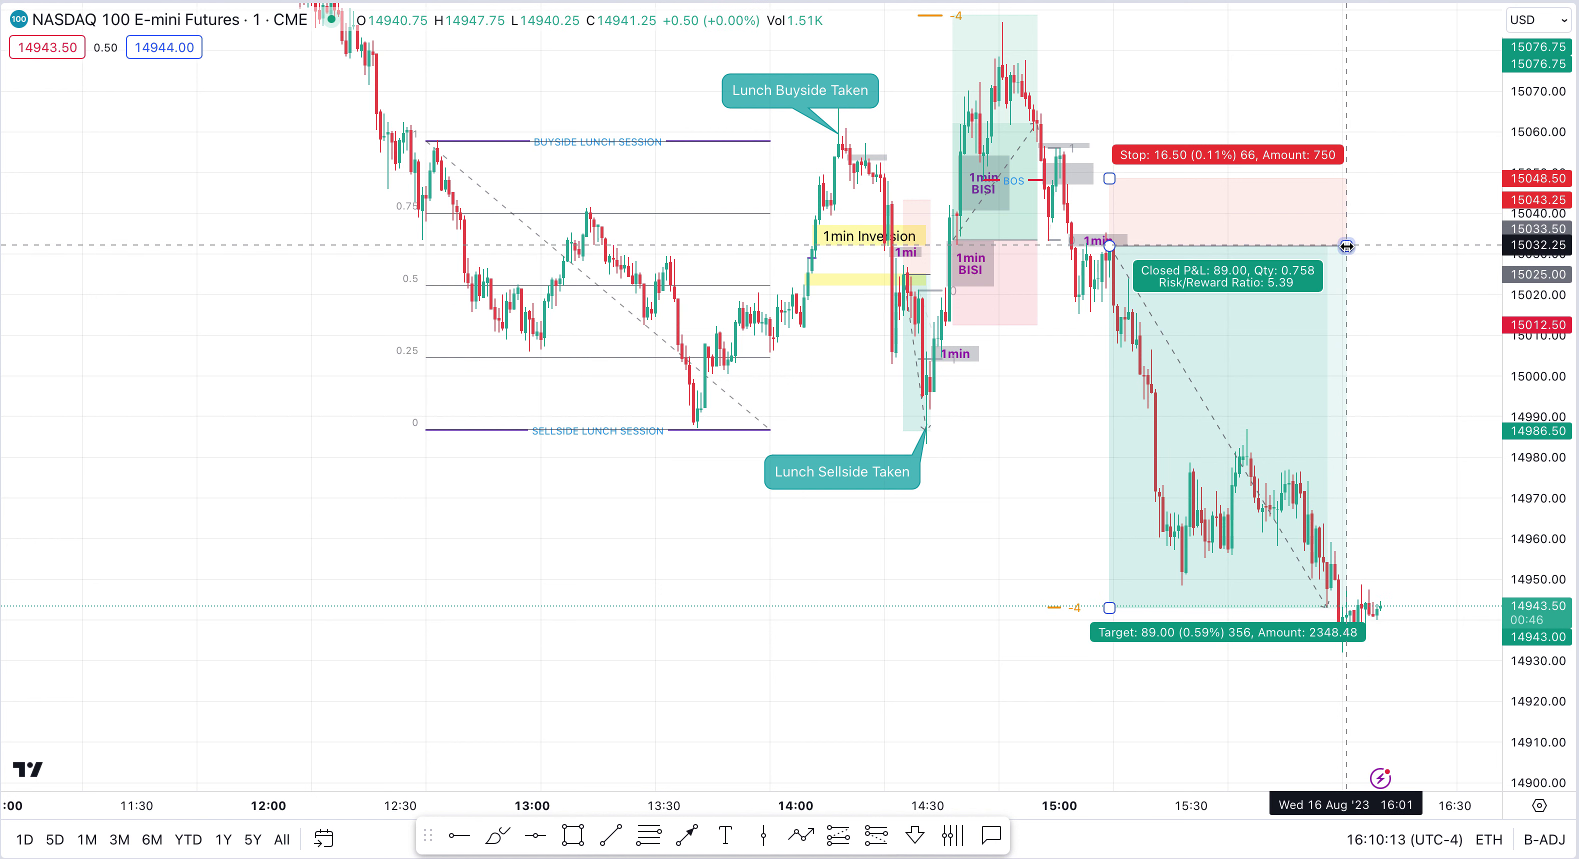
key("Escape")
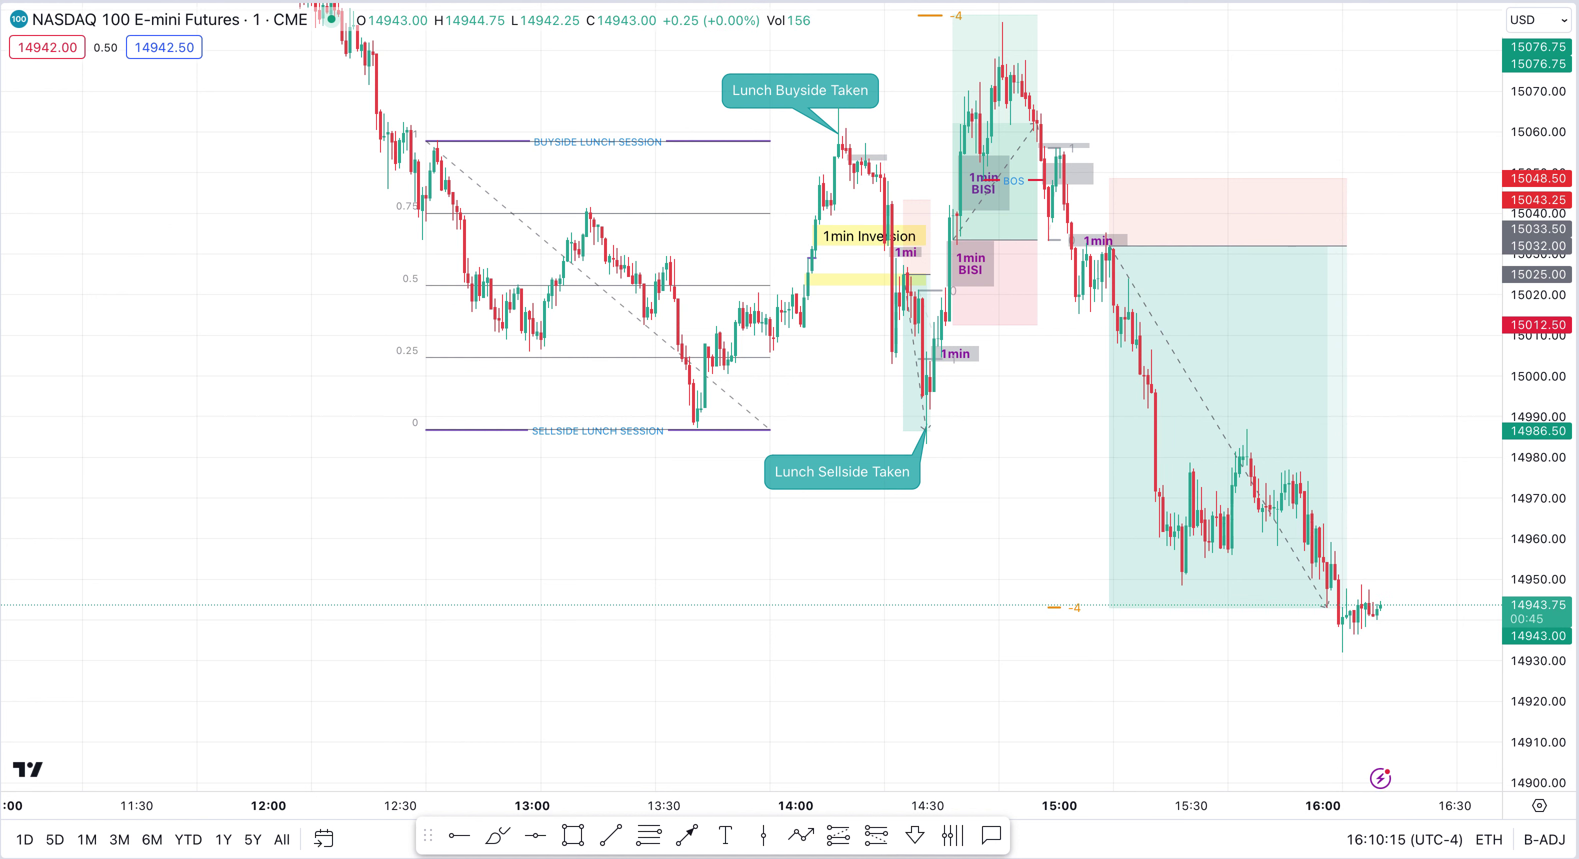